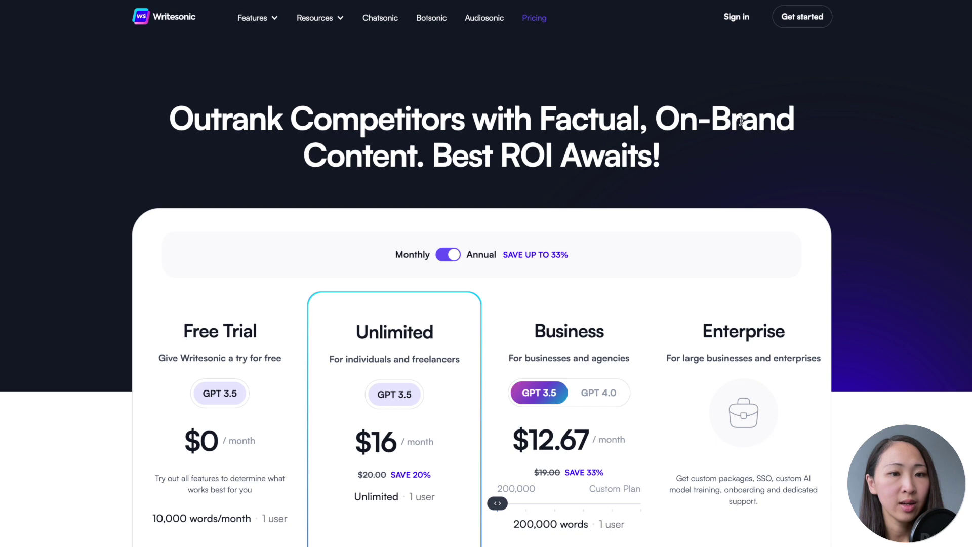
Step: Scroll through Writesonic's pricing plans
{"action": "scroll", "coordinate": [957, 258], "scroll_direction": "down", "scroll_amount": 3}
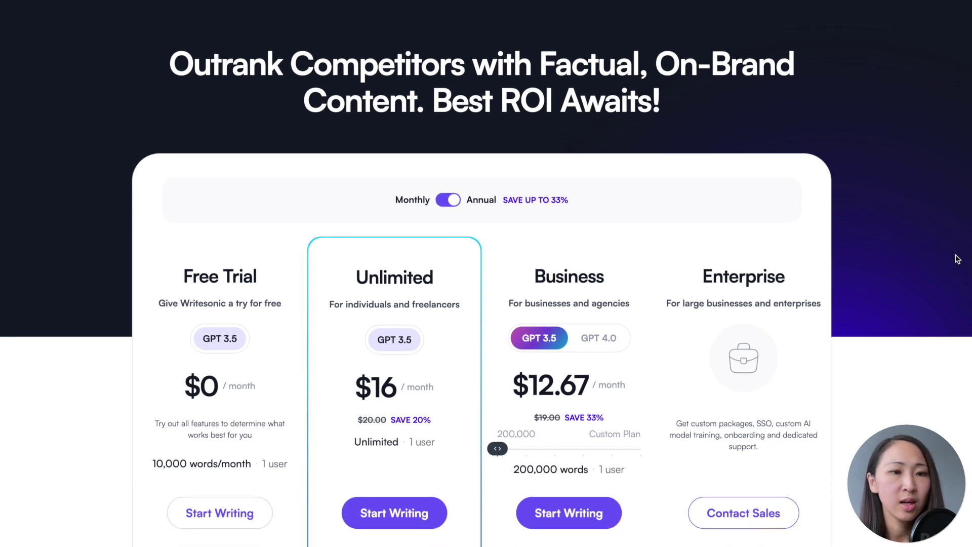
{"action": "scroll", "coordinate": [957, 259], "scroll_direction": "down", "scroll_amount": 2}
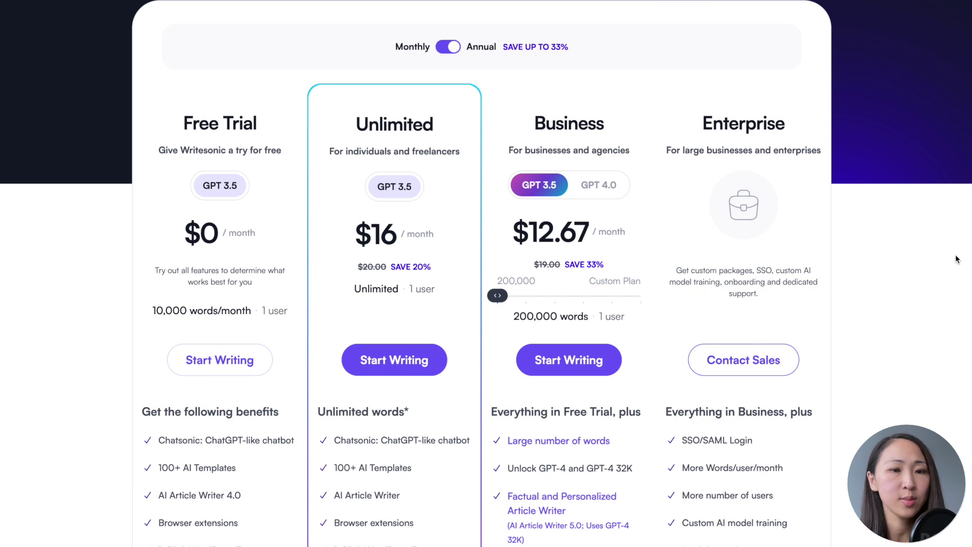
{"action": "scroll", "coordinate": [957, 259], "scroll_direction": "down", "scroll_amount": 2}
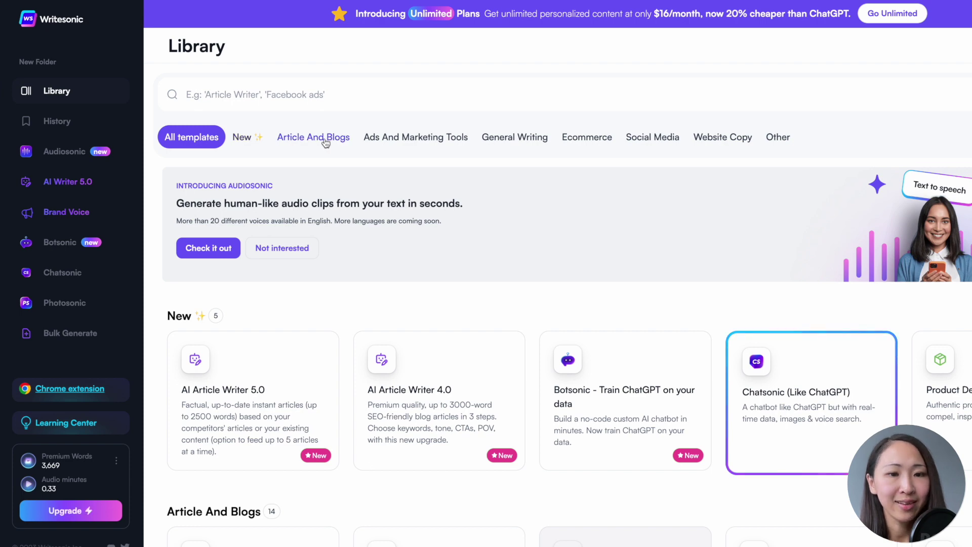
Step: Browse the Article And Blogs, Ads And Marketing, General Writing and Social Media templates, then show all
{"action": "left_click", "coordinate": [326, 143]}
{"action": "left_click", "coordinate": [394, 140]}
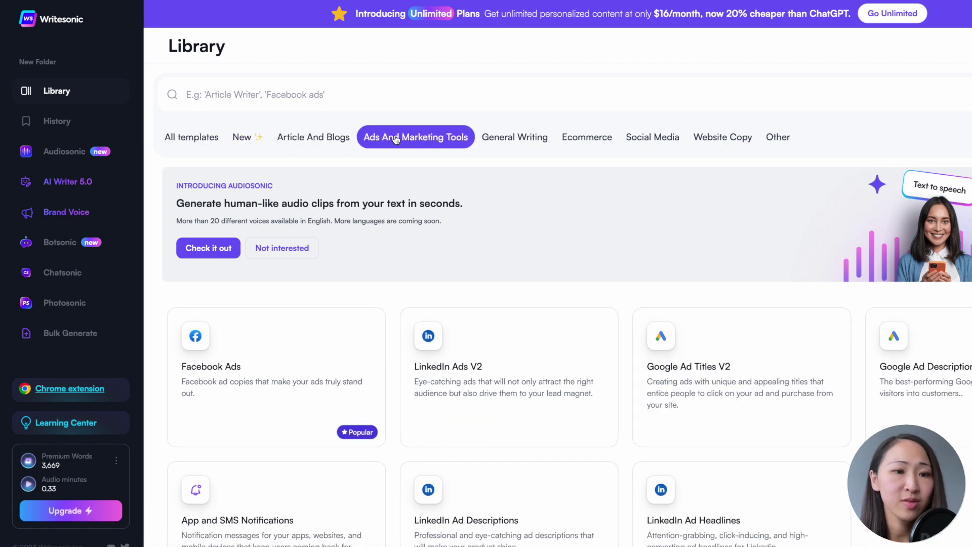
{"action": "left_click", "coordinate": [522, 138]}
{"action": "left_click", "coordinate": [642, 141]}
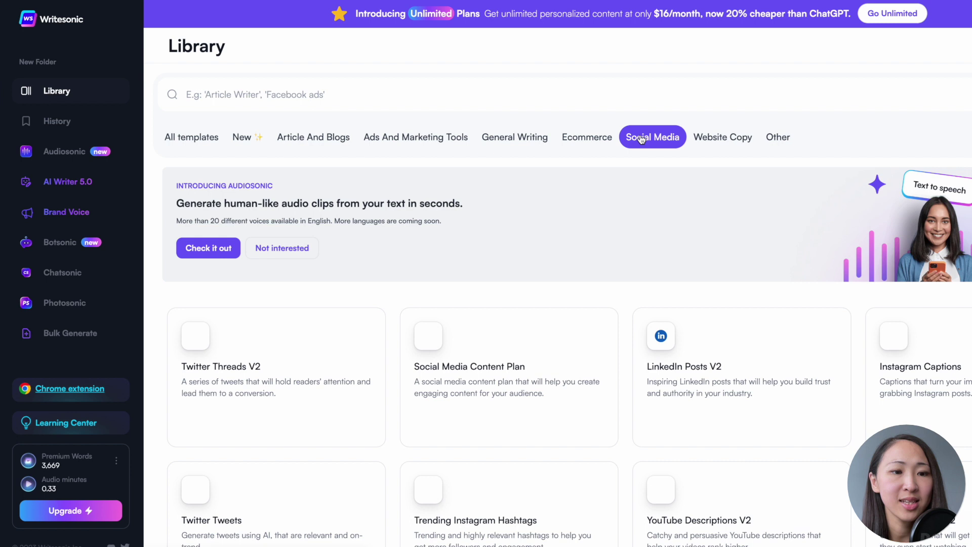
{"action": "left_click", "coordinate": [196, 144]}
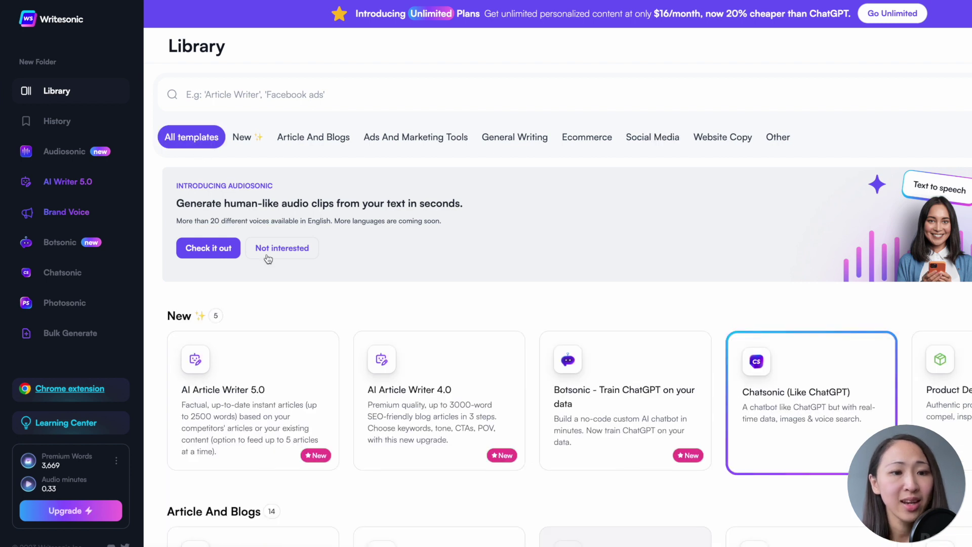
Step: Open AI Article Writer 5.0 and add a reference link field, then switch to AI Article Writer 4.0
{"action": "left_click", "coordinate": [286, 401]}
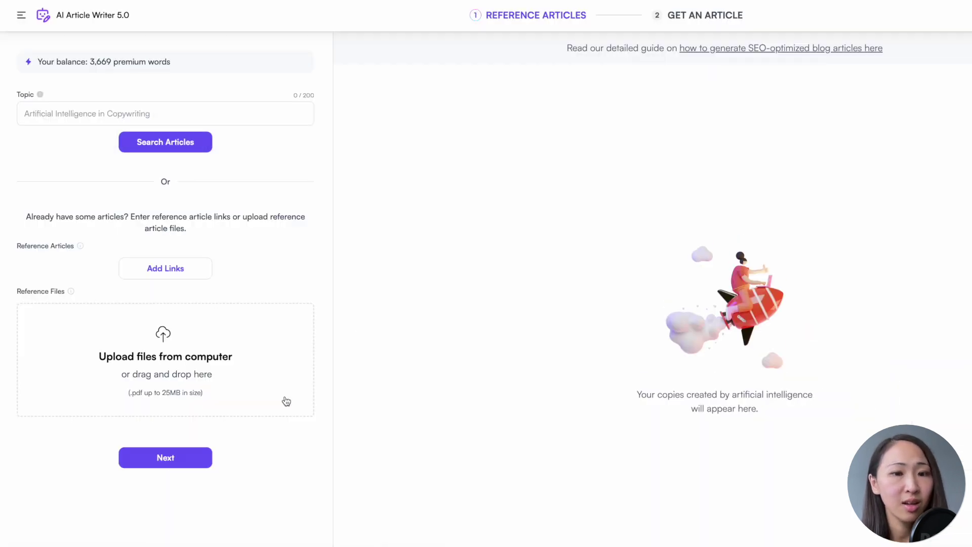
{"action": "left_click", "coordinate": [191, 269]}
{"action": "left_click", "coordinate": [192, 283]}
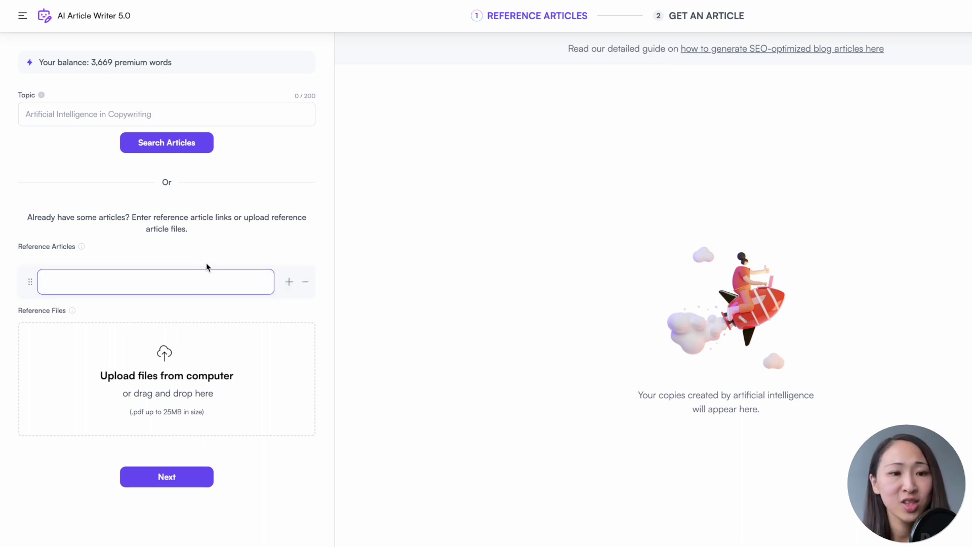
{"action": "left_click", "coordinate": [22, 15]}
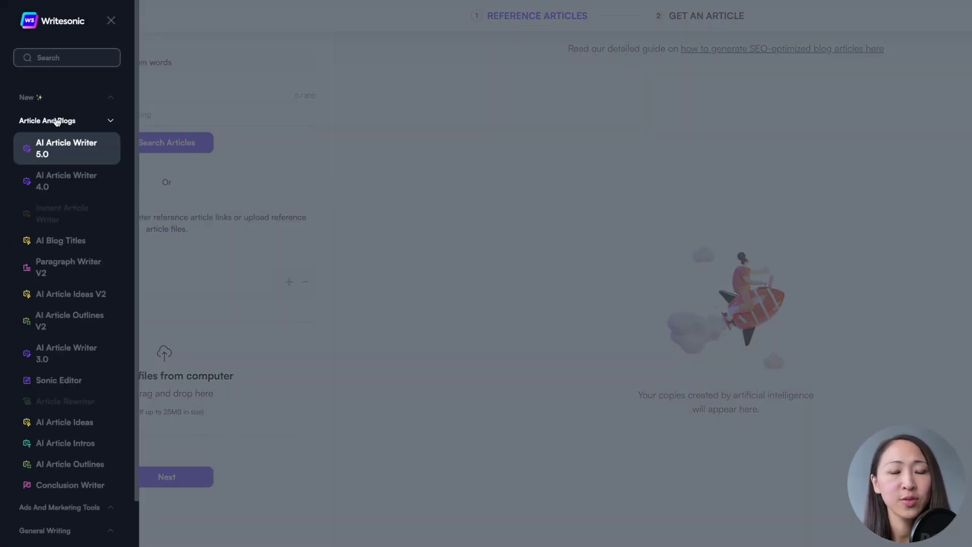
{"action": "left_click", "coordinate": [95, 171]}
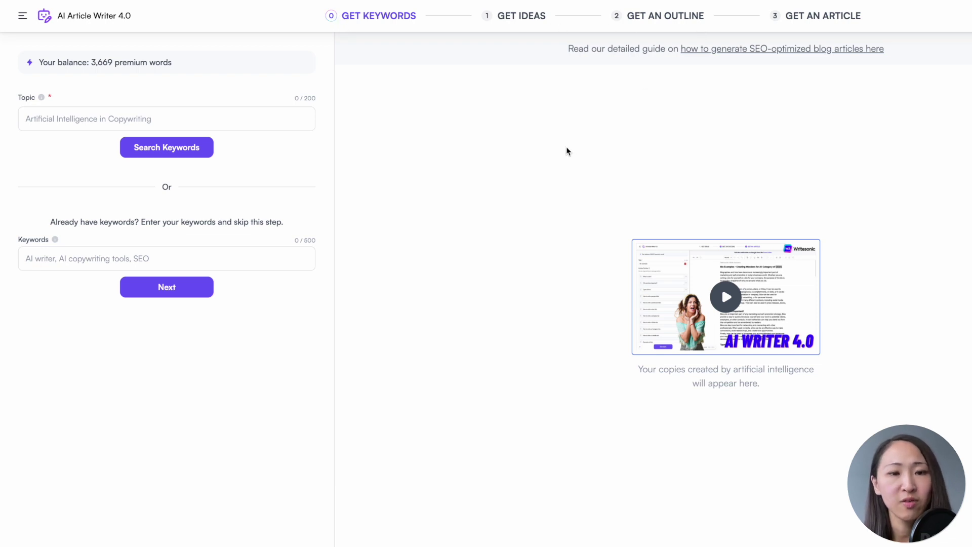
Step: Enter the conversion-rate article topic and three keywords, then continue to the ideas step
{"action": "left_click", "coordinate": [174, 123]}
{"action": "type", "text": "5"}
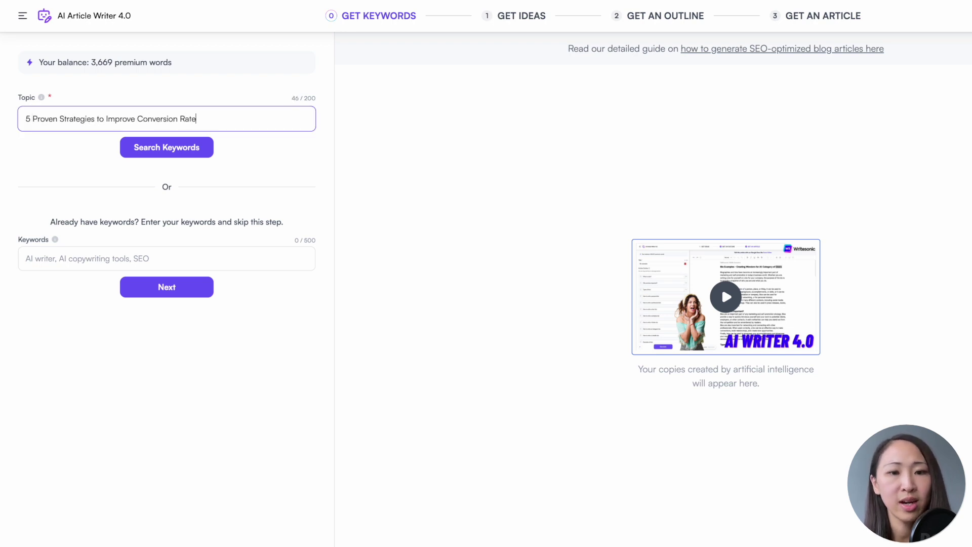
{"action": "left_click", "coordinate": [148, 262]}
{"action": "type", "text": "Conversion Rate Optimization, Landing Page, Conversion Funnel"}
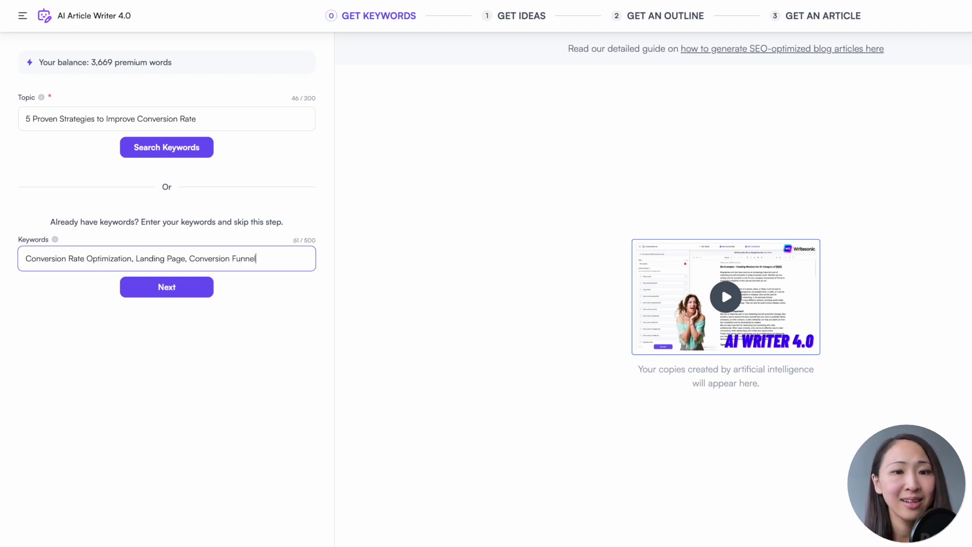
{"action": "left_click", "coordinate": [157, 284]}
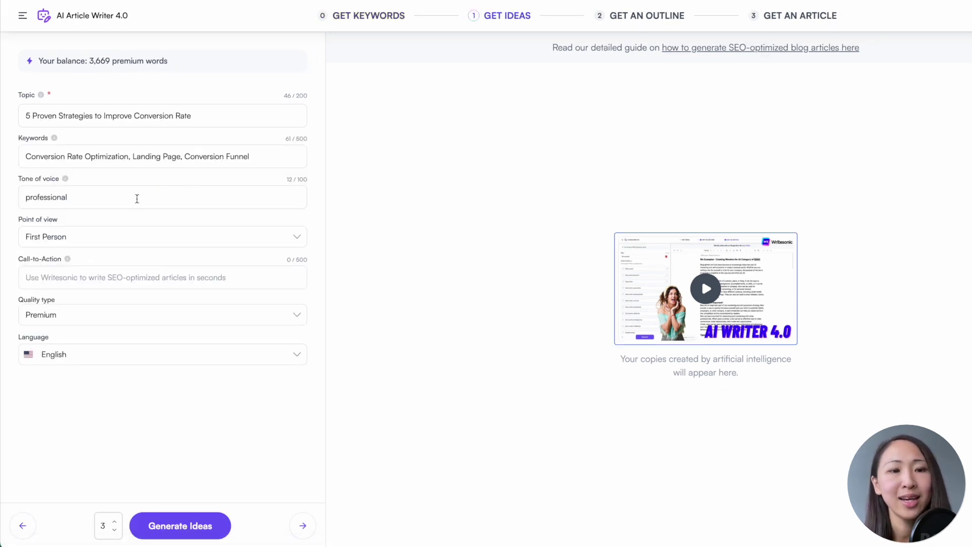
Step: Check the professional tone, point of view and call-to-action settings, and generate three title ideas
{"action": "left_click", "coordinate": [177, 201]}
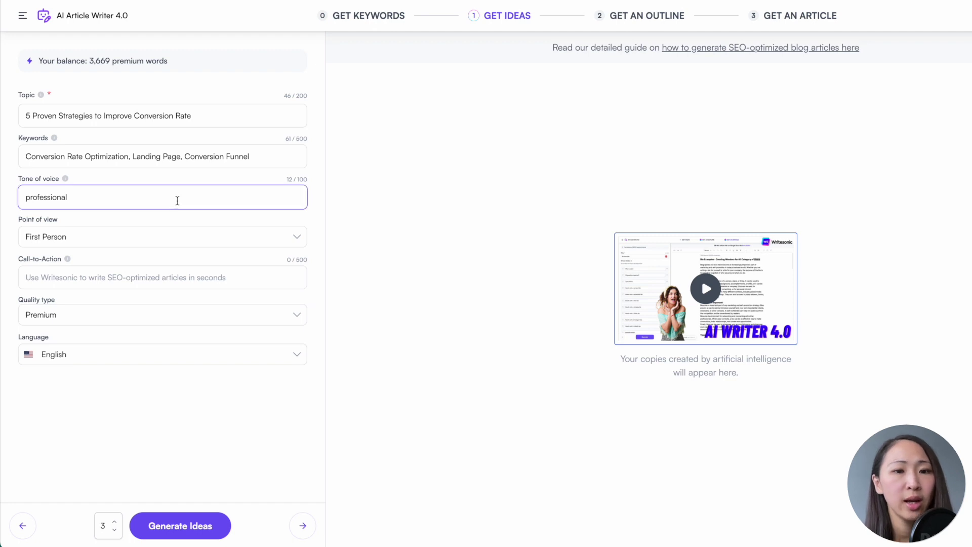
{"action": "left_click", "coordinate": [184, 239]}
{"action": "left_click", "coordinate": [197, 280]}
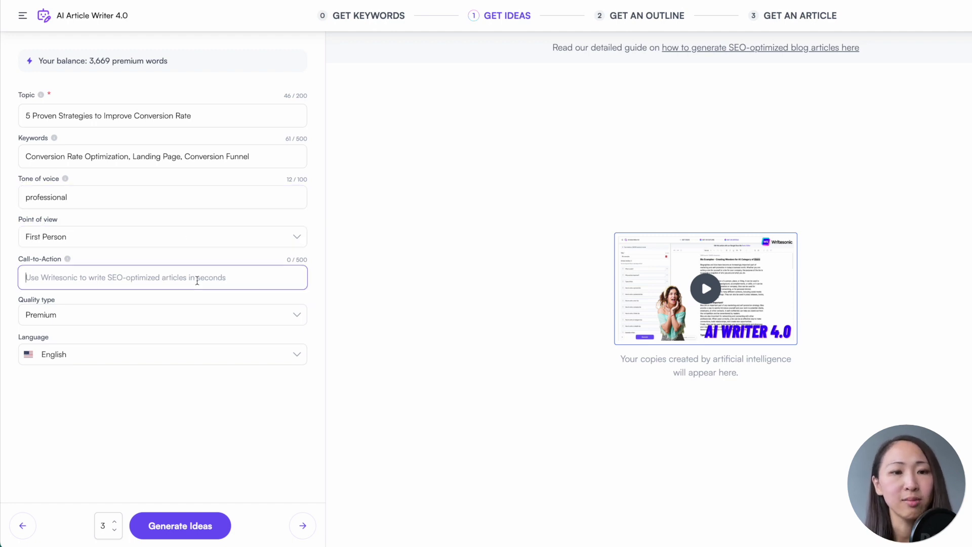
{"action": "key", "text": "super+Return"}
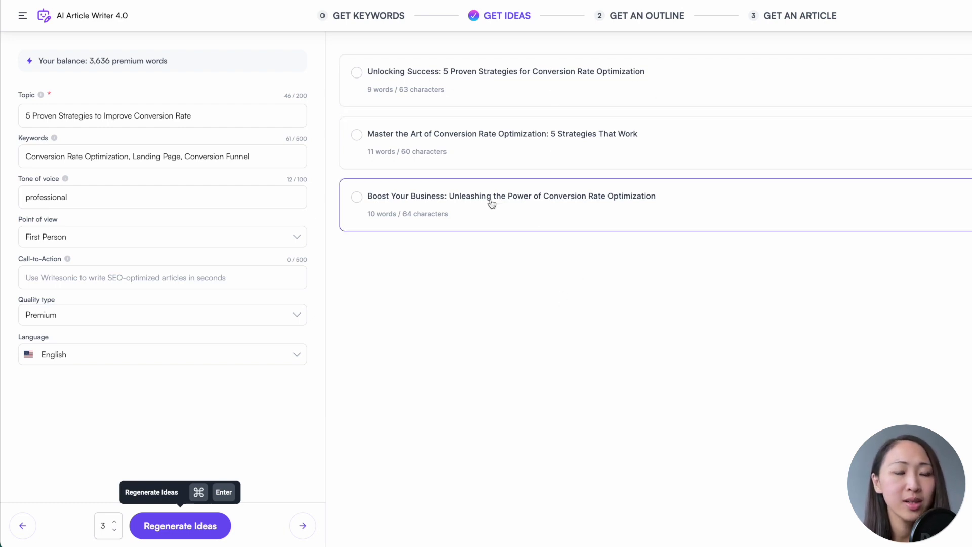
Step: Choose the 'Unlocking Success: 5 Proven Strategies for Conversion Rate Optimization' title and generate its outlines
{"action": "left_click", "coordinate": [355, 80]}
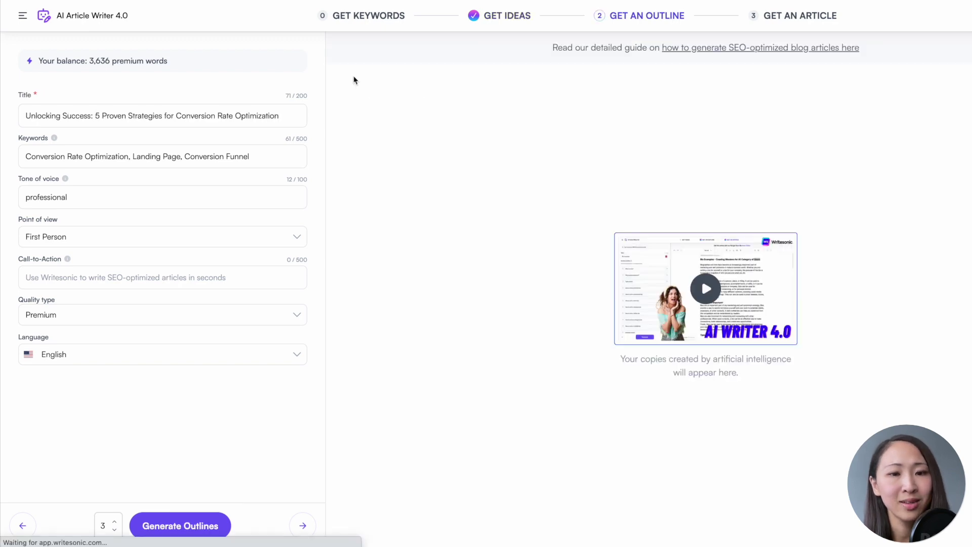
{"action": "left_click", "coordinate": [200, 531]}
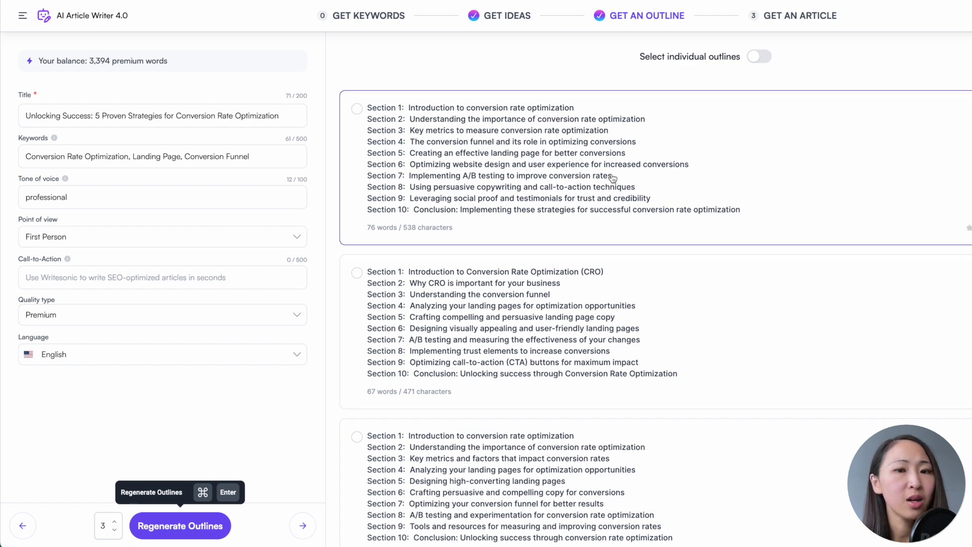
{"action": "scroll", "coordinate": [600, 465], "scroll_direction": "down", "scroll_amount": 2}
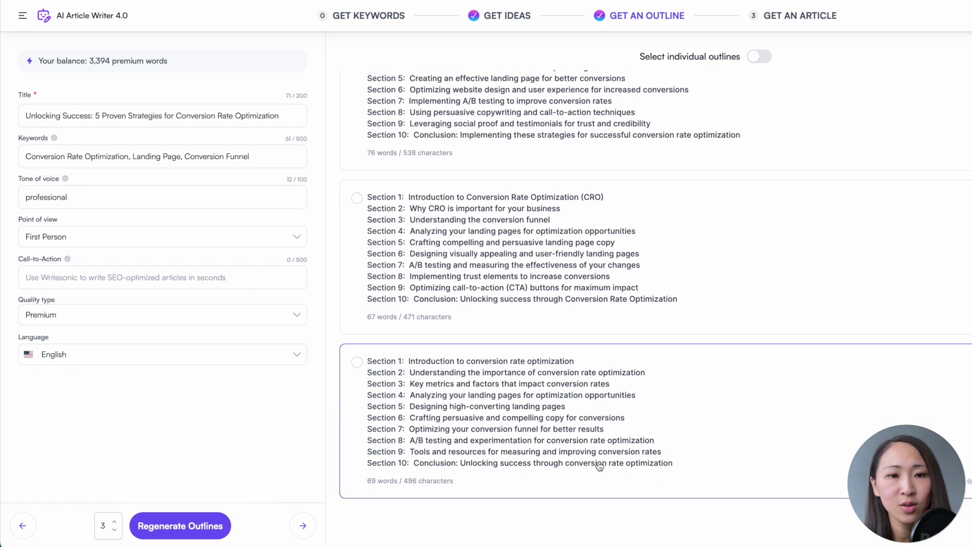
{"action": "scroll", "coordinate": [575, 381], "scroll_direction": "up", "scroll_amount": 2}
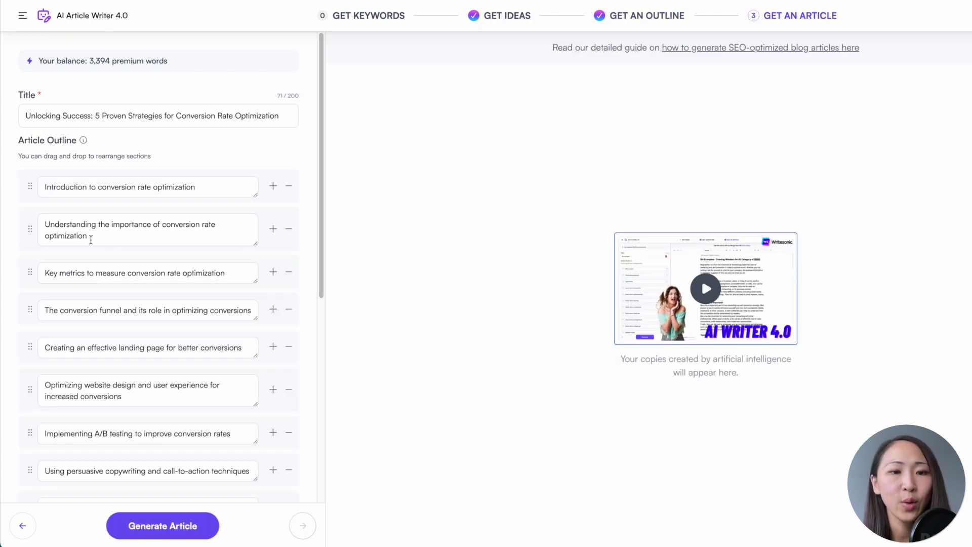
{"action": "triple_click", "coordinate": [130, 230]}
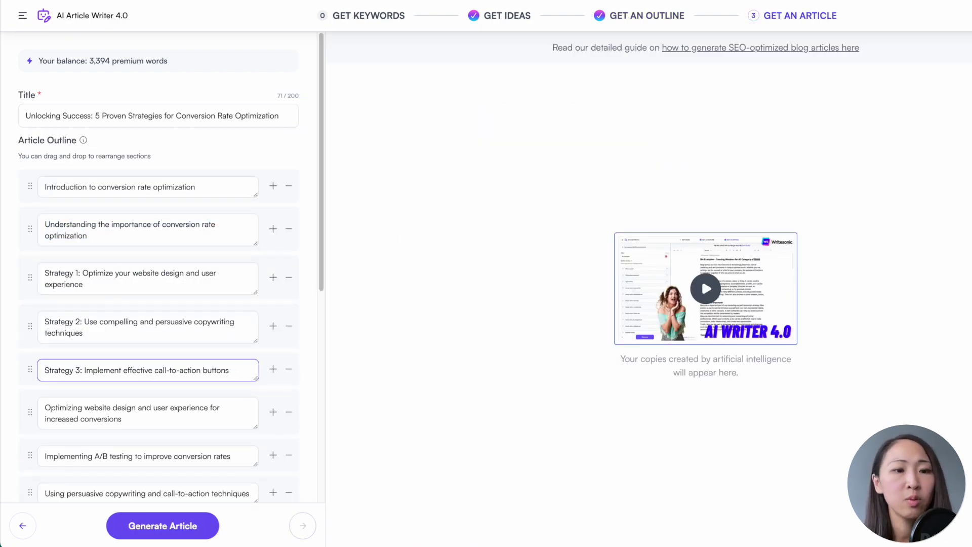
Step: Generate the full article from the Strategy 1–5 and Conclusion outline
{"action": "scroll", "coordinate": [182, 378], "scroll_direction": "down", "scroll_amount": 5}
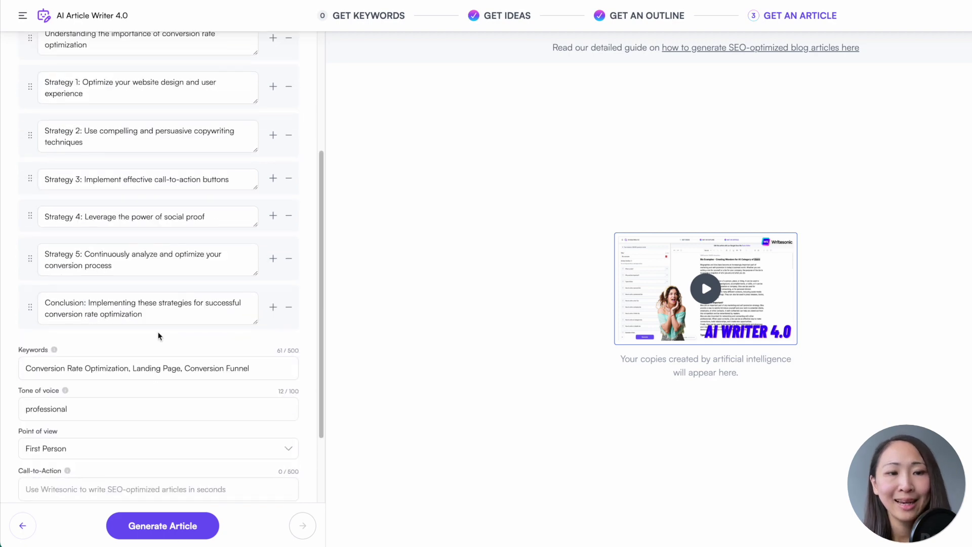
{"action": "left_click", "coordinate": [163, 525]}
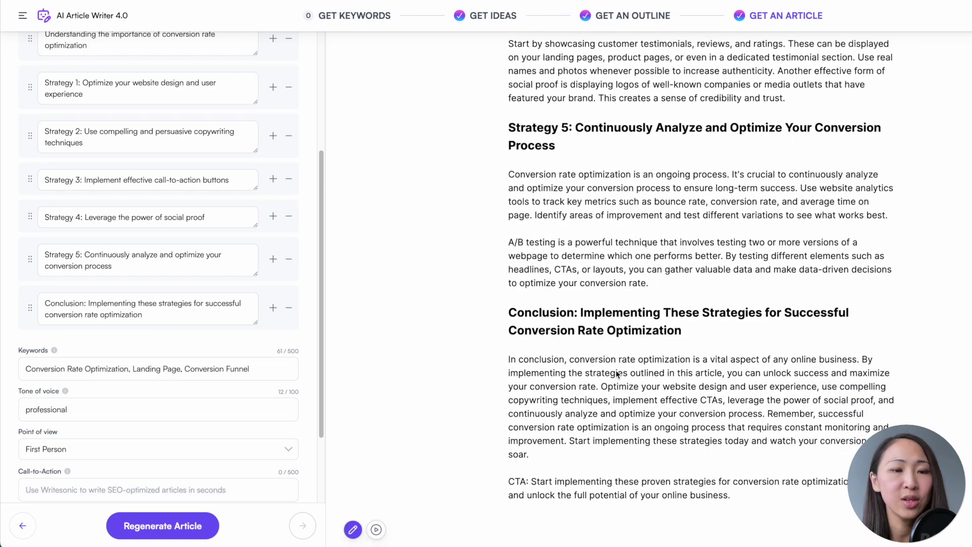
Step: Open the article in the Sonic Editor and look up links for 'Conversion Rate Optimization'
{"action": "scroll", "coordinate": [617, 374], "scroll_direction": "up", "scroll_amount": 20}
{"action": "scroll", "coordinate": [532, 412], "scroll_direction": "down", "scroll_amount": 10}
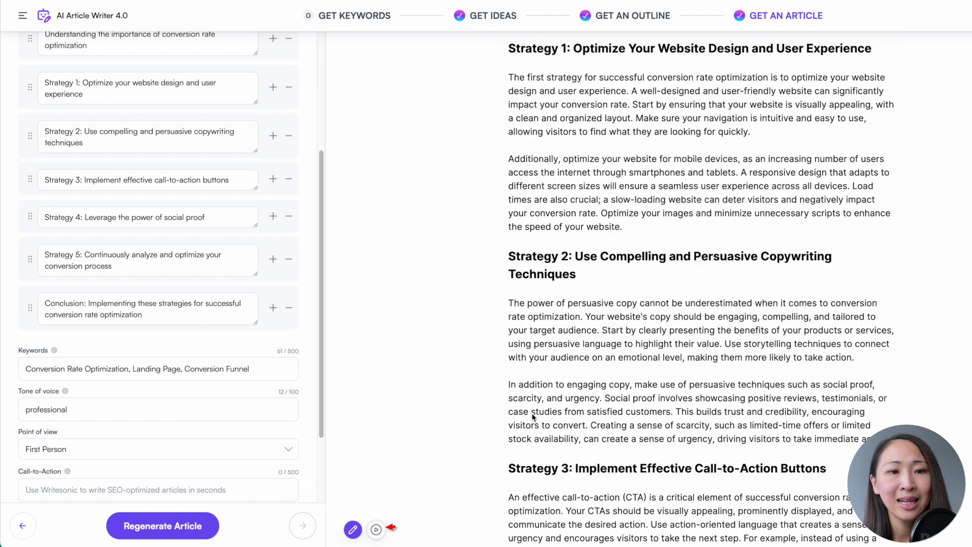
{"action": "left_click", "coordinate": [353, 530]}
{"action": "scroll", "coordinate": [469, 287], "scroll_direction": "down", "scroll_amount": 4}
{"action": "left_click_drag", "start_coordinate": [341, 246], "coordinate": [486, 248]}
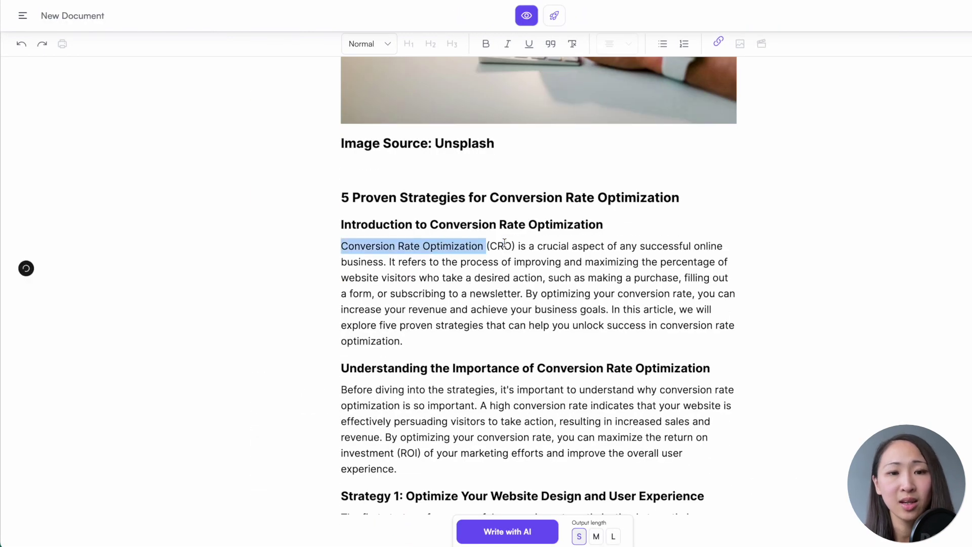
{"action": "left_click", "coordinate": [541, 201]}
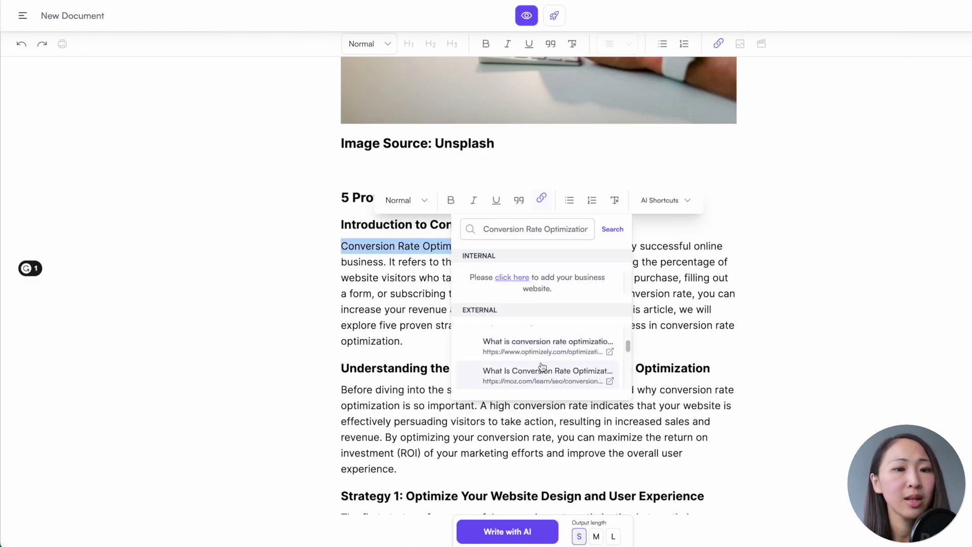
{"action": "scroll", "coordinate": [542, 304], "scroll_direction": "up", "scroll_amount": 4}
{"action": "scroll", "coordinate": [455, 304], "scroll_direction": "down", "scroll_amount": 4}
{"action": "left_click", "coordinate": [378, 279]}
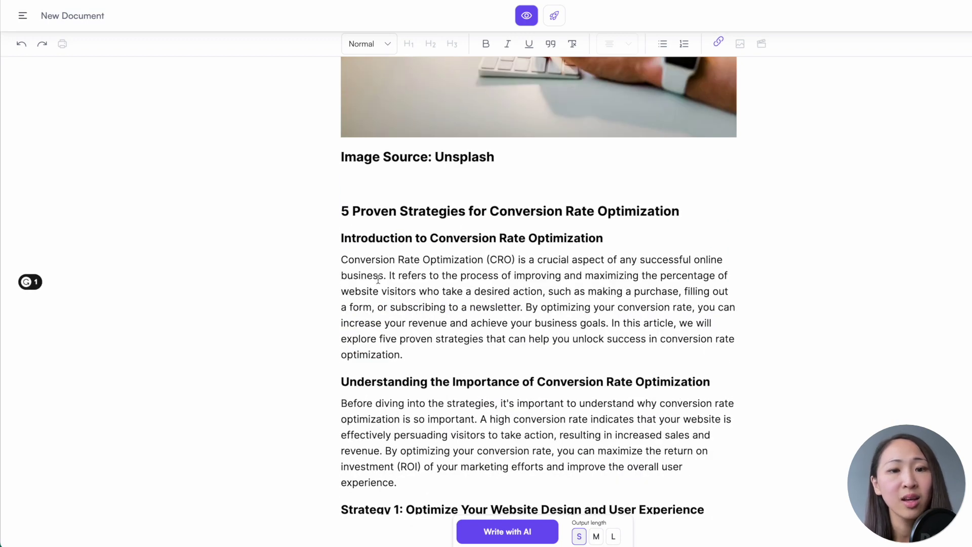
Step: Turn the intro's revenue sentence into a link and have AI write text after the introduction
{"action": "left_click_drag", "start_coordinate": [525, 306], "coordinate": [608, 323]}
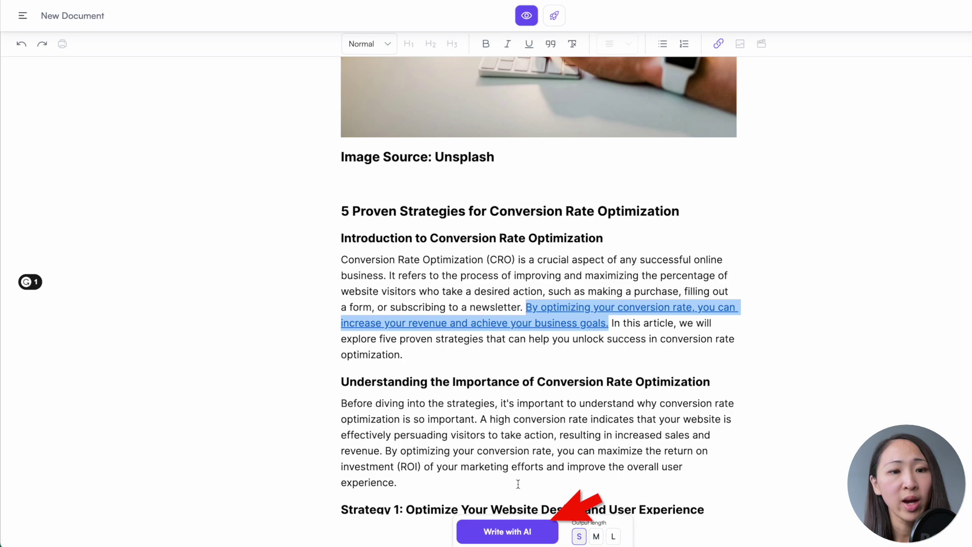
{"action": "left_click", "coordinate": [456, 337]}
{"action": "left_click", "coordinate": [406, 357]}
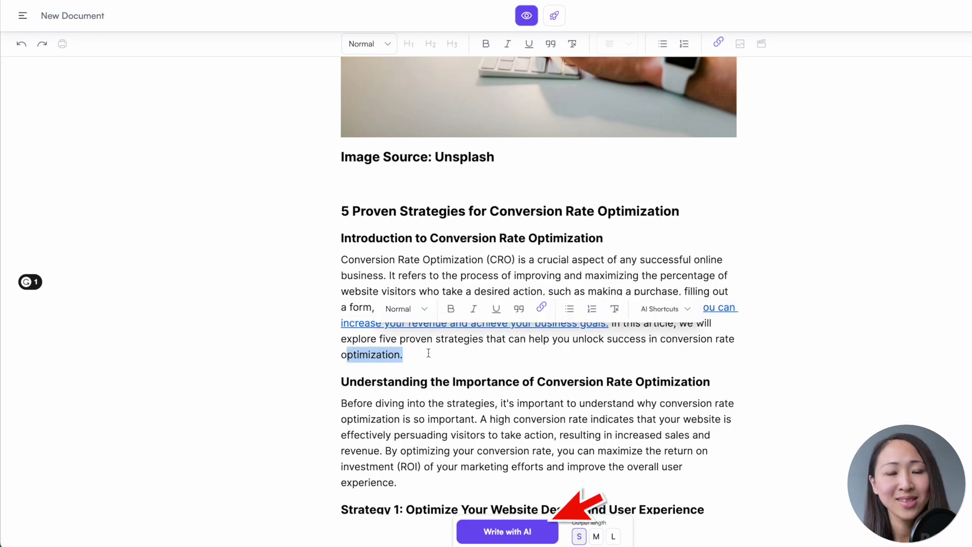
{"action": "left_click", "coordinate": [508, 532]}
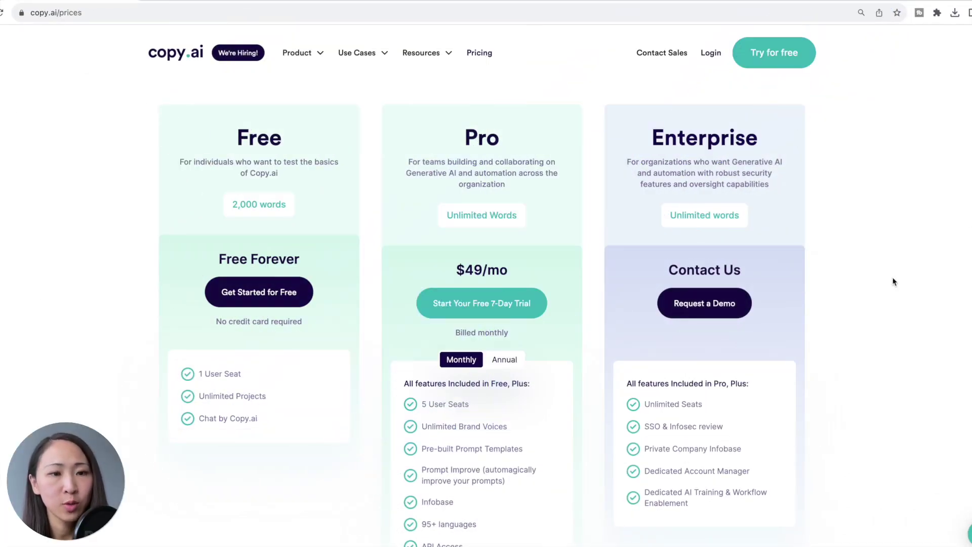
Step: Scroll through Copy.ai's pricing plans
{"action": "scroll", "coordinate": [894, 282], "scroll_direction": "down", "scroll_amount": 2}
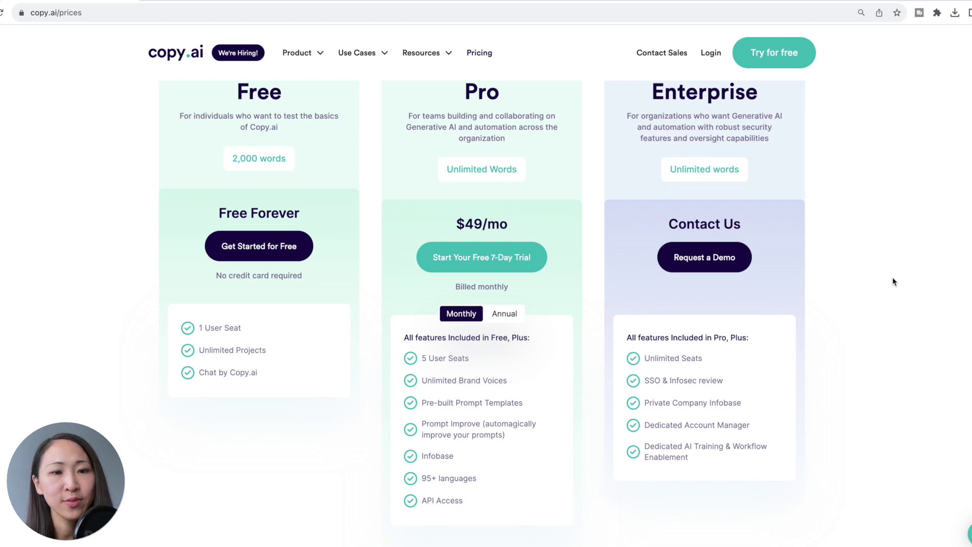
{"action": "scroll", "coordinate": [893, 281], "scroll_direction": "down", "scroll_amount": 2}
{"action": "scroll", "coordinate": [893, 281], "scroll_direction": "down", "scroll_amount": 1}
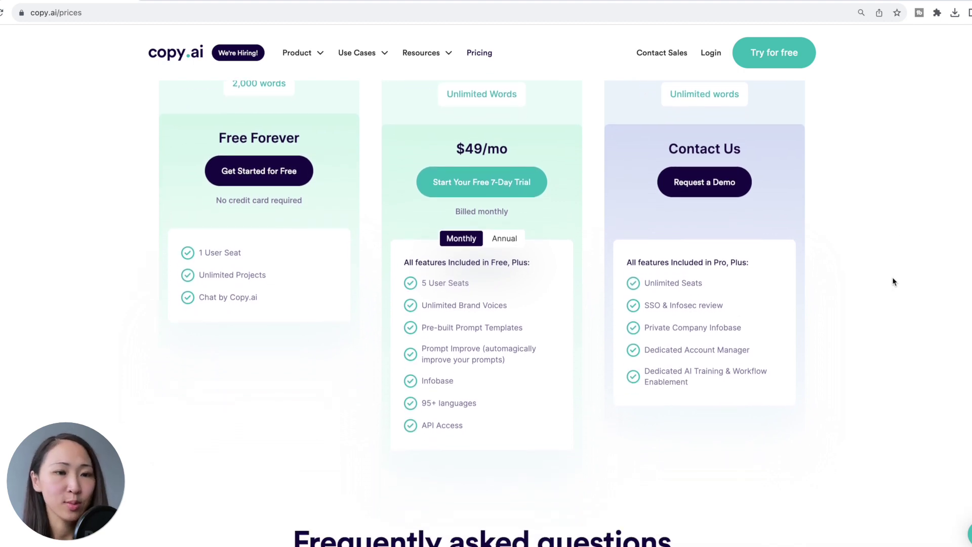
{"action": "scroll", "coordinate": [893, 282], "scroll_direction": "down", "scroll_amount": 1}
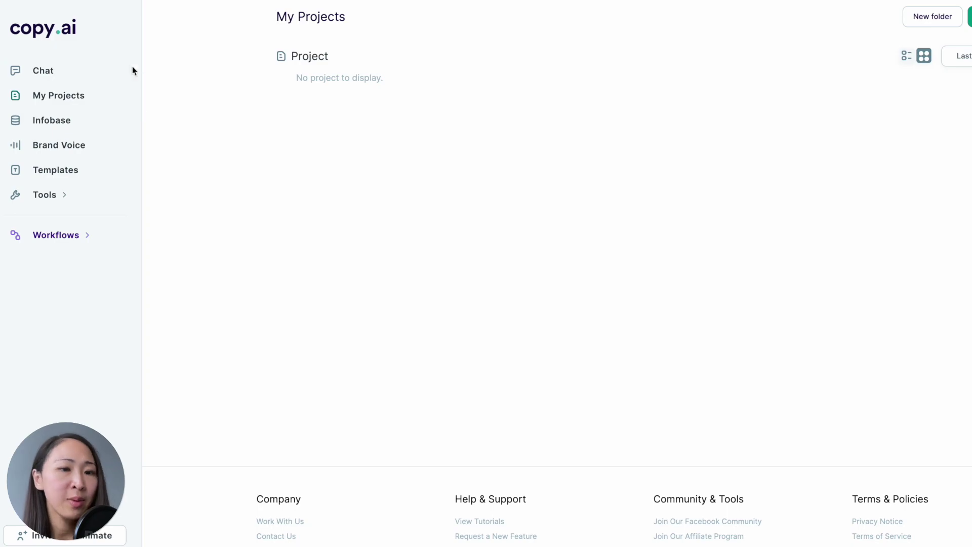
Step: Browse the template categories and start a new Blog Post Wizard project from Blog
{"action": "left_click", "coordinate": [94, 168]}
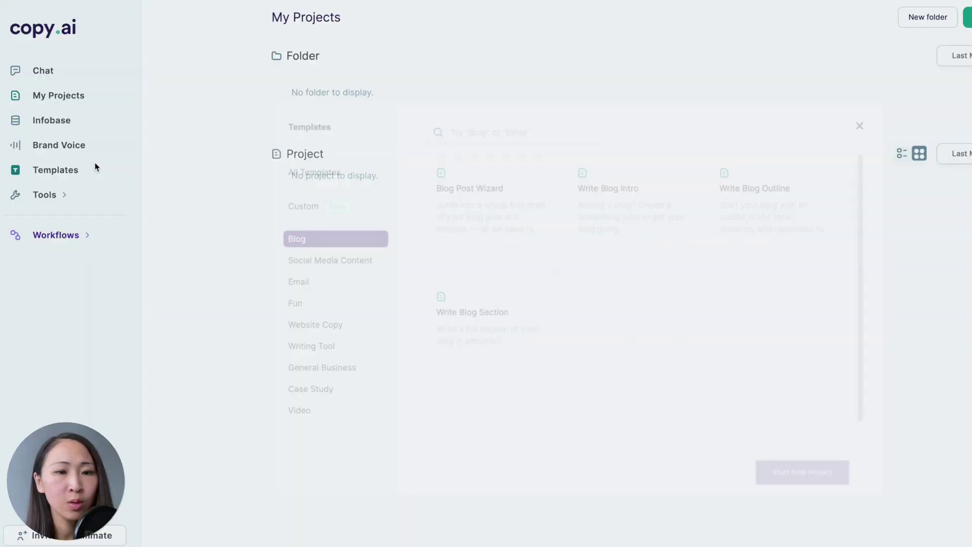
{"action": "left_click", "coordinate": [342, 262]}
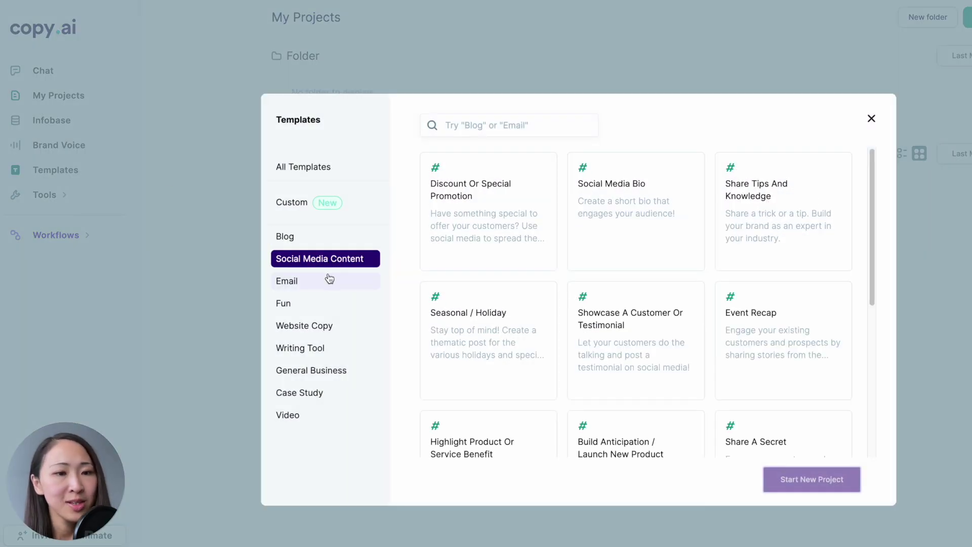
{"action": "left_click", "coordinate": [330, 280]}
{"action": "left_click", "coordinate": [331, 302]}
{"action": "left_click", "coordinate": [331, 325]}
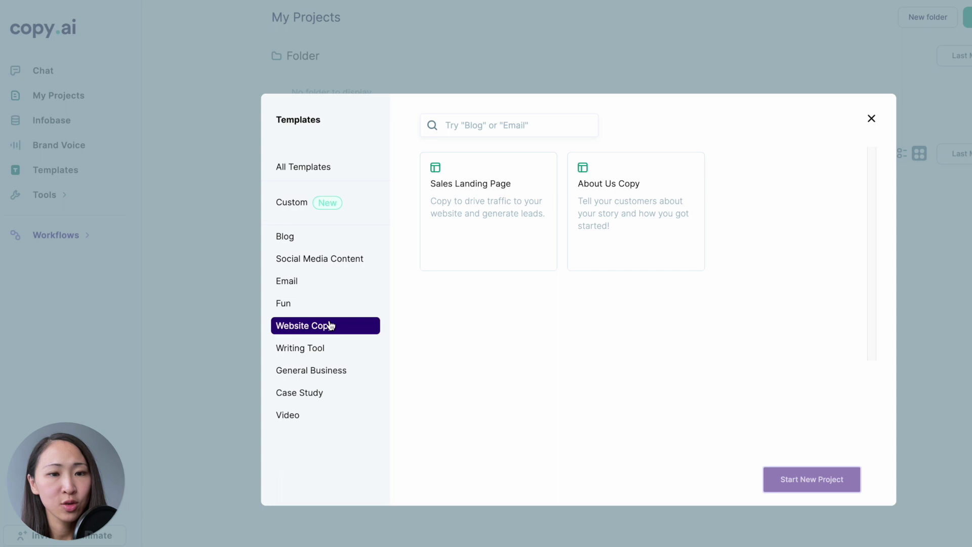
{"action": "left_click", "coordinate": [331, 346]}
{"action": "left_click", "coordinate": [324, 238]}
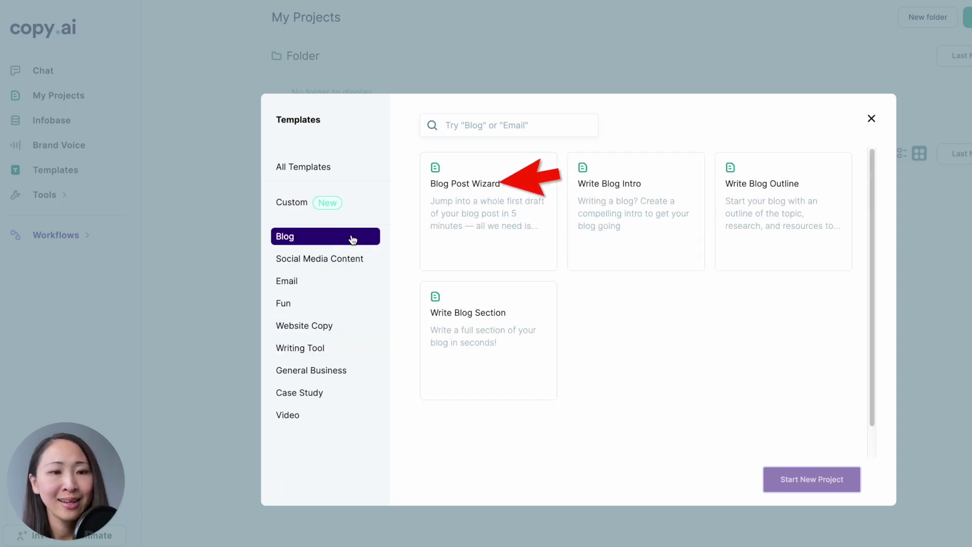
{"action": "left_click", "coordinate": [478, 242]}
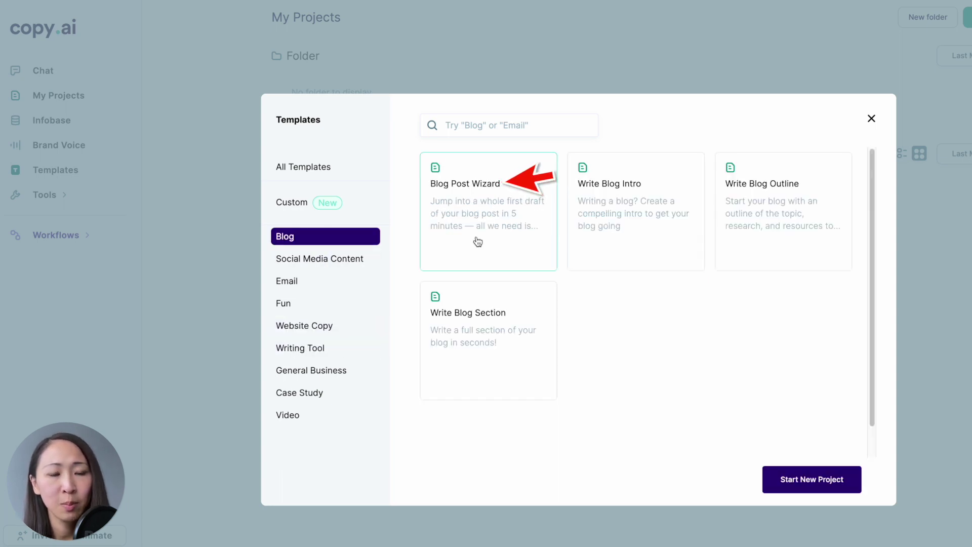
{"action": "left_click", "coordinate": [805, 482]}
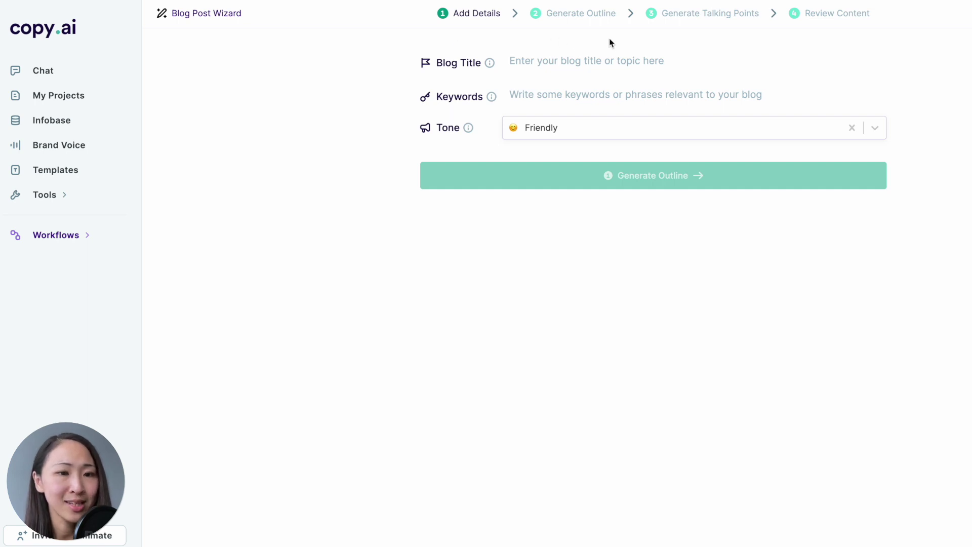
Step: Enter the blog title, keywords 'conversion rate optimization, landing page, conversion funnel', and Professional tone
{"action": "left_click", "coordinate": [546, 64]}
{"action": "type", "text": "5 Proven Strategies to Improve Conversion Rate"}
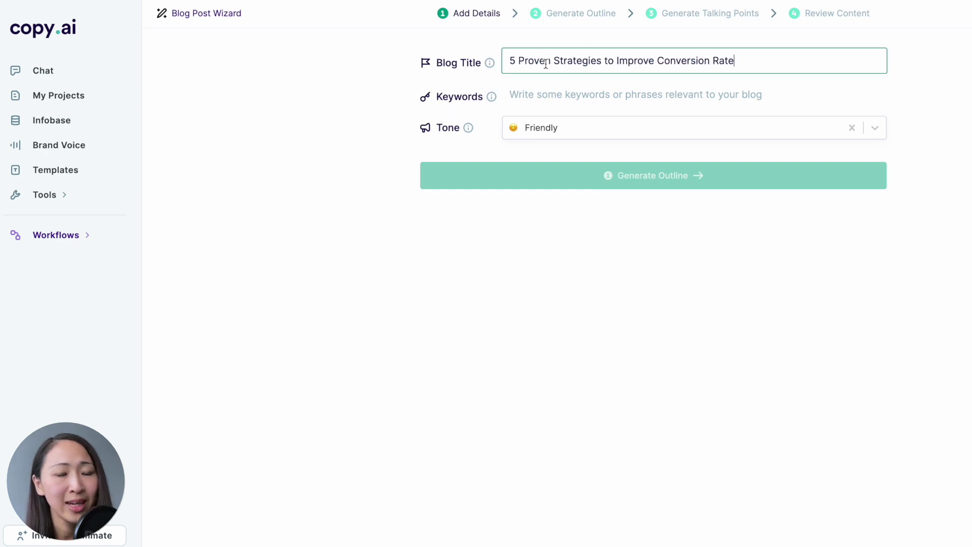
{"action": "left_click", "coordinate": [554, 97]}
{"action": "type", "text": "conver"}
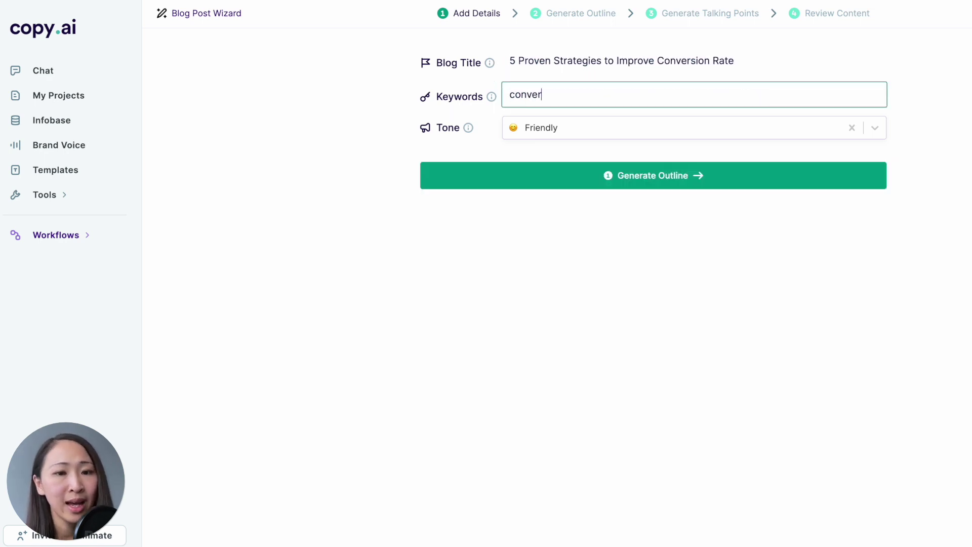
{"action": "type", "text": "sion rate optimization"}
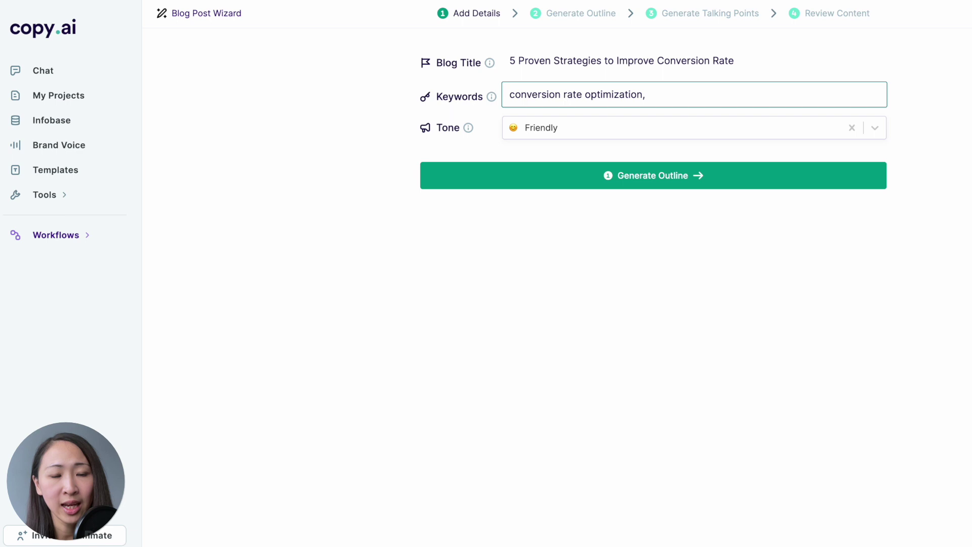
{"action": "type", "text": ", landing page, "}
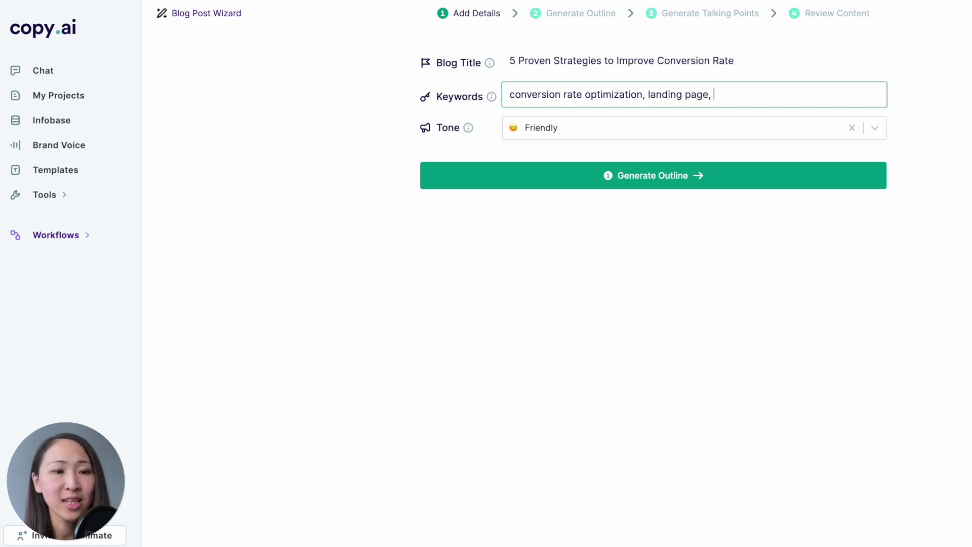
{"action": "type", "text": "conversion funnel"}
{"action": "left_click", "coordinate": [570, 128]}
{"action": "left_click", "coordinate": [570, 226]}
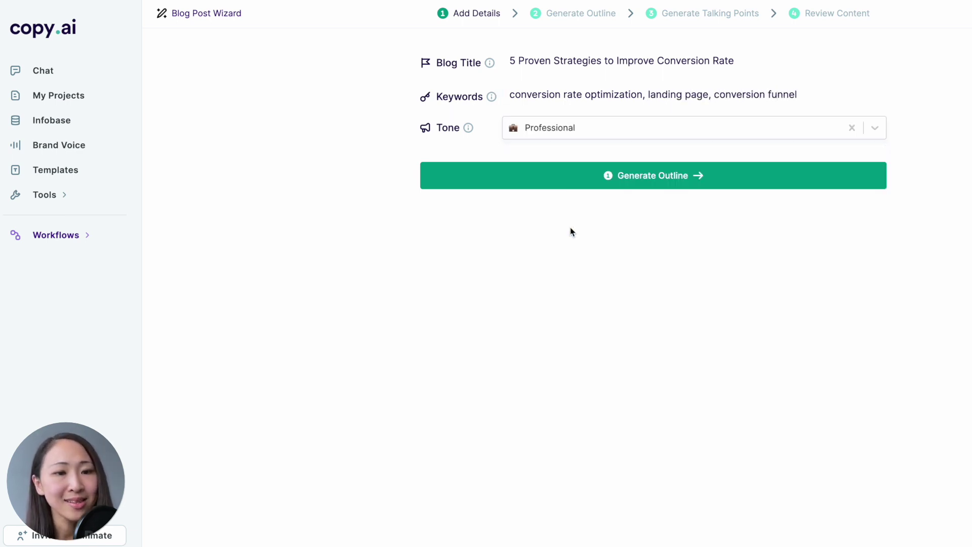
Step: Generate the five-point blog outline from the entered details
{"action": "left_click", "coordinate": [616, 183]}
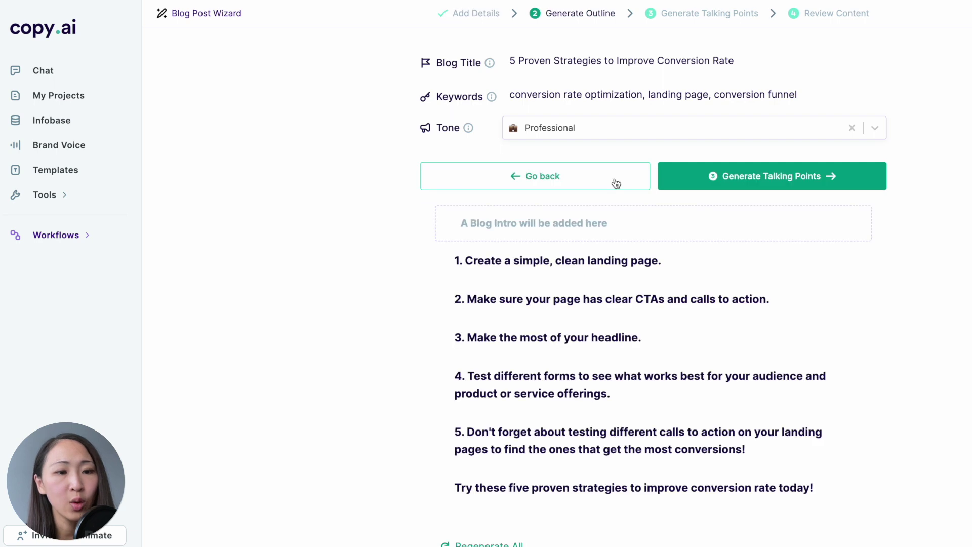
{"action": "mouse_move", "coordinate": [591, 274]}
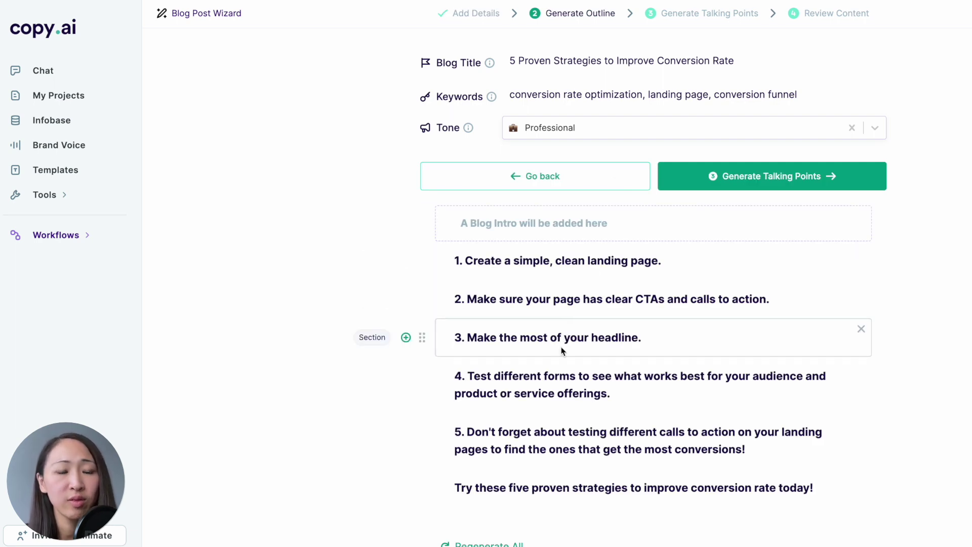
{"action": "mouse_move", "coordinate": [626, 448]}
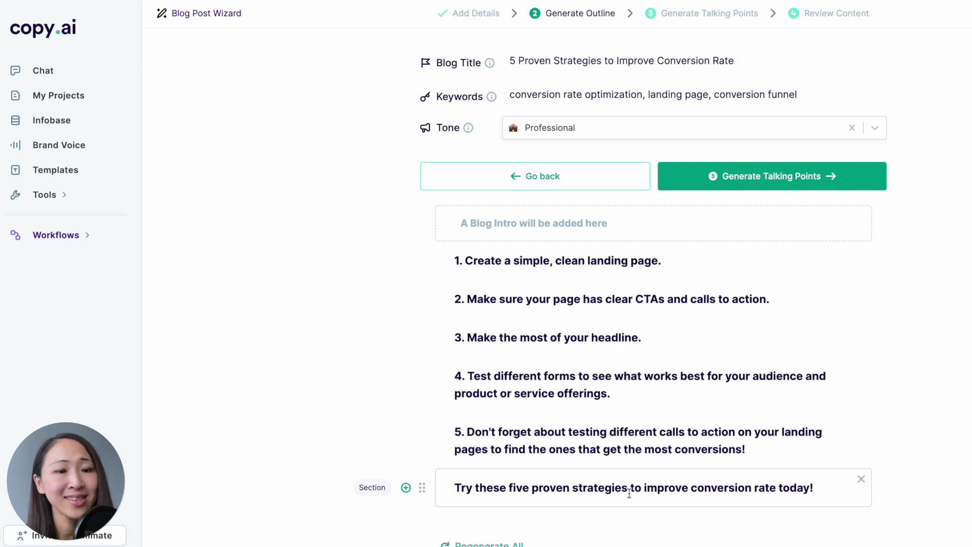
Step: Generate talking points for every outline section and scroll through them
{"action": "left_click", "coordinate": [781, 183]}
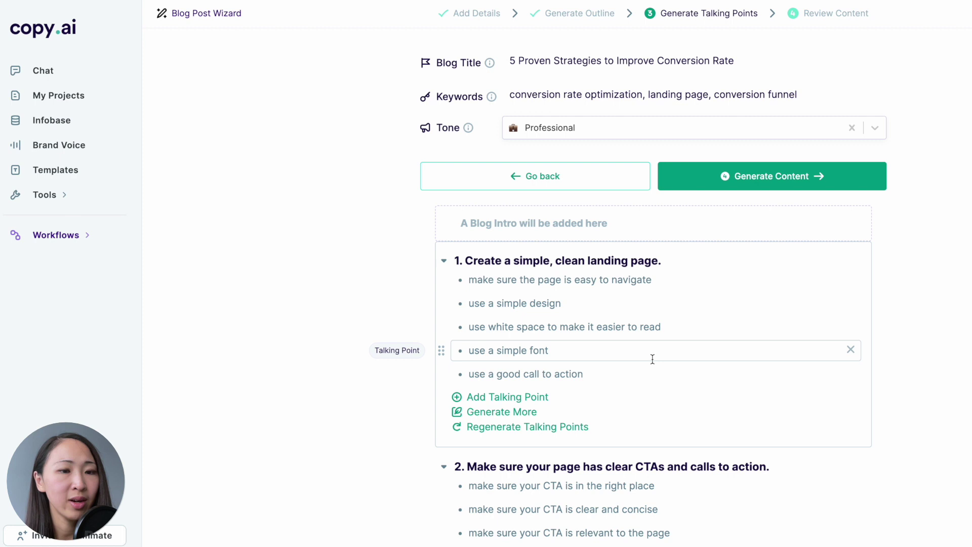
{"action": "scroll", "coordinate": [653, 359], "scroll_direction": "down", "scroll_amount": 3}
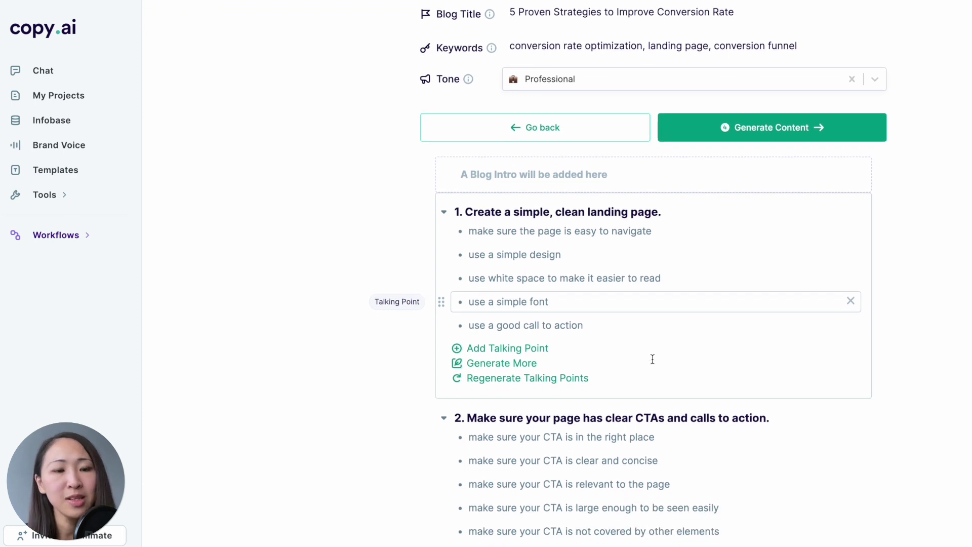
{"action": "scroll", "coordinate": [653, 365], "scroll_direction": "down", "scroll_amount": 1}
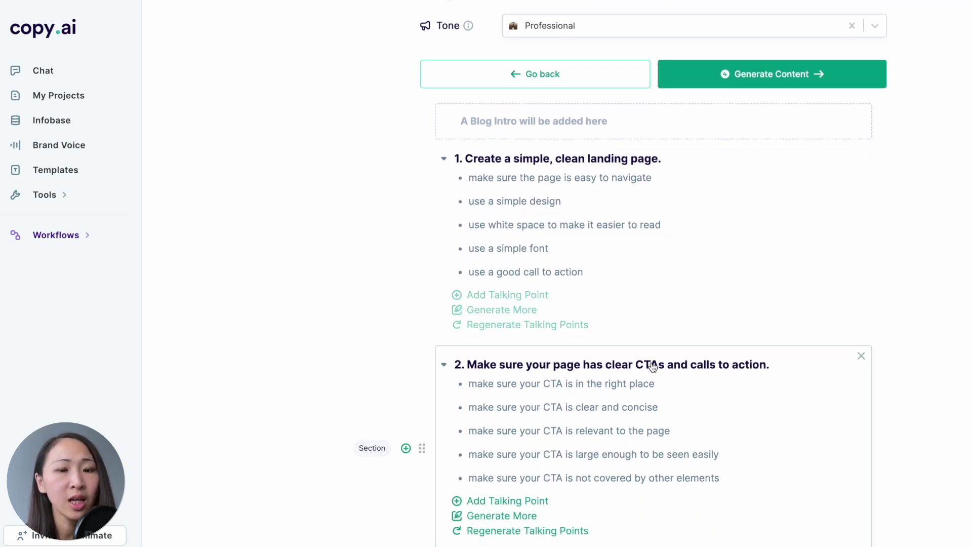
{"action": "scroll", "coordinate": [653, 366], "scroll_direction": "down", "scroll_amount": 2}
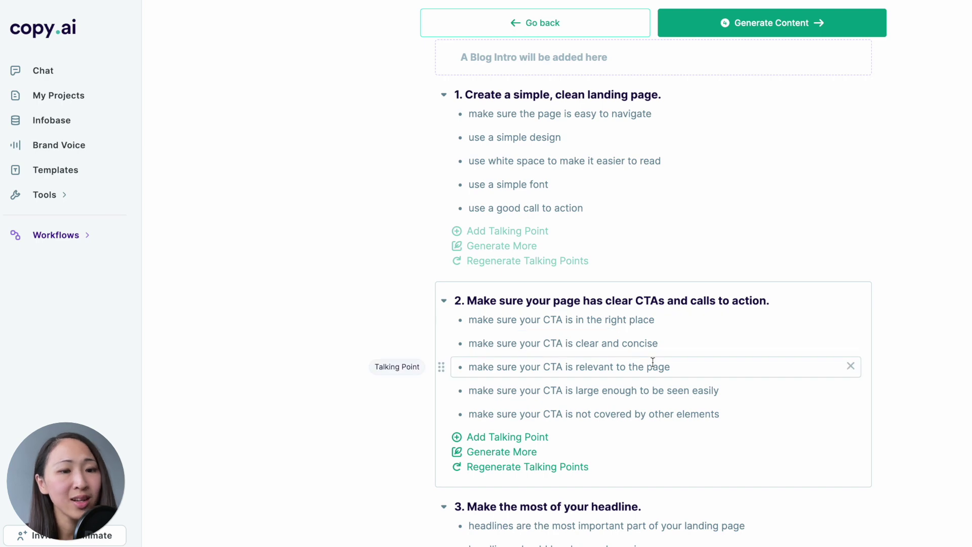
{"action": "scroll", "coordinate": [653, 361], "scroll_direction": "down", "scroll_amount": 1}
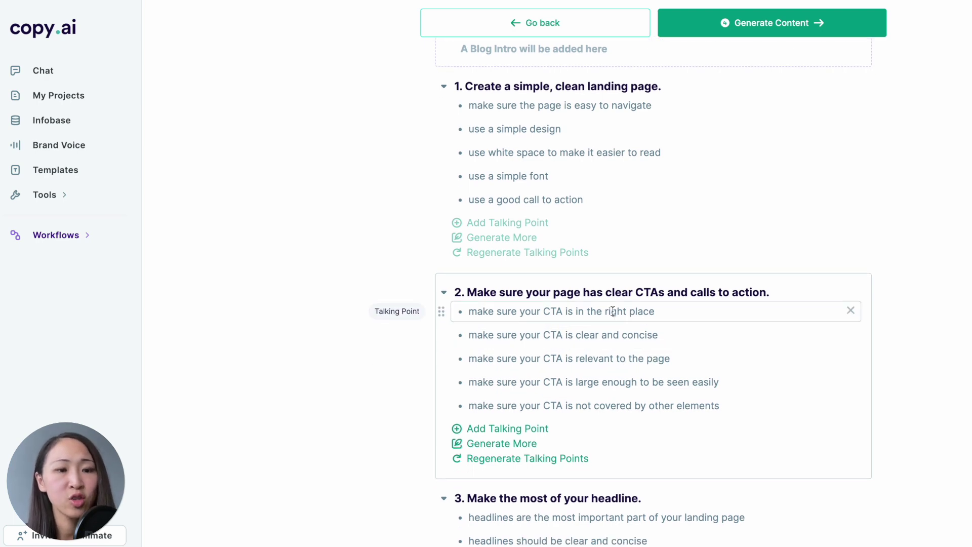
{"action": "scroll", "coordinate": [612, 365], "scroll_direction": "down", "scroll_amount": 12}
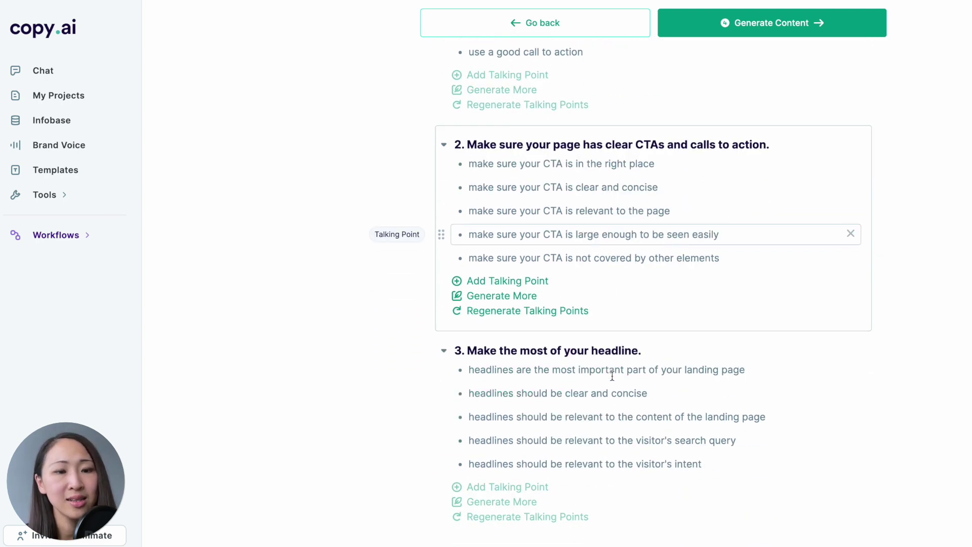
{"action": "scroll", "coordinate": [612, 375], "scroll_direction": "down", "scroll_amount": 1}
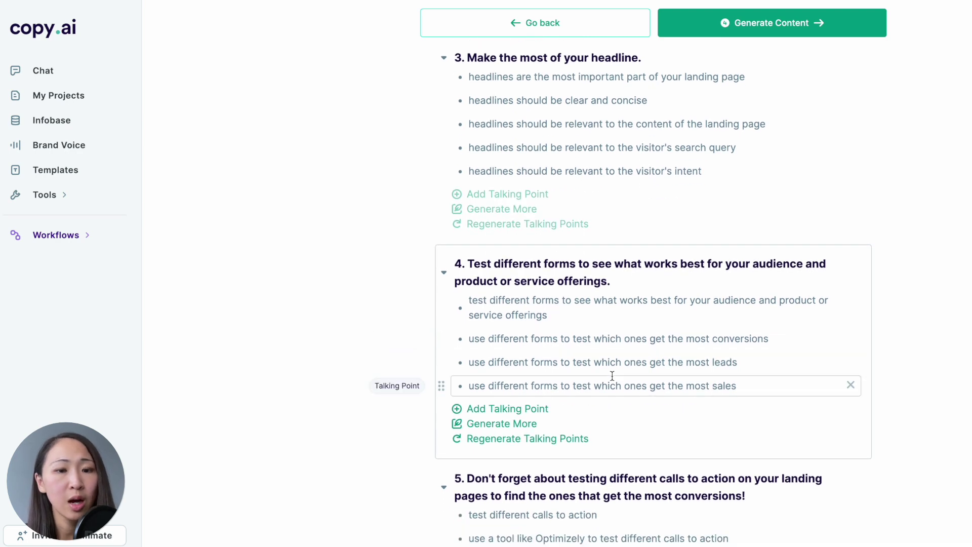
{"action": "scroll", "coordinate": [612, 375], "scroll_direction": "down", "scroll_amount": 7}
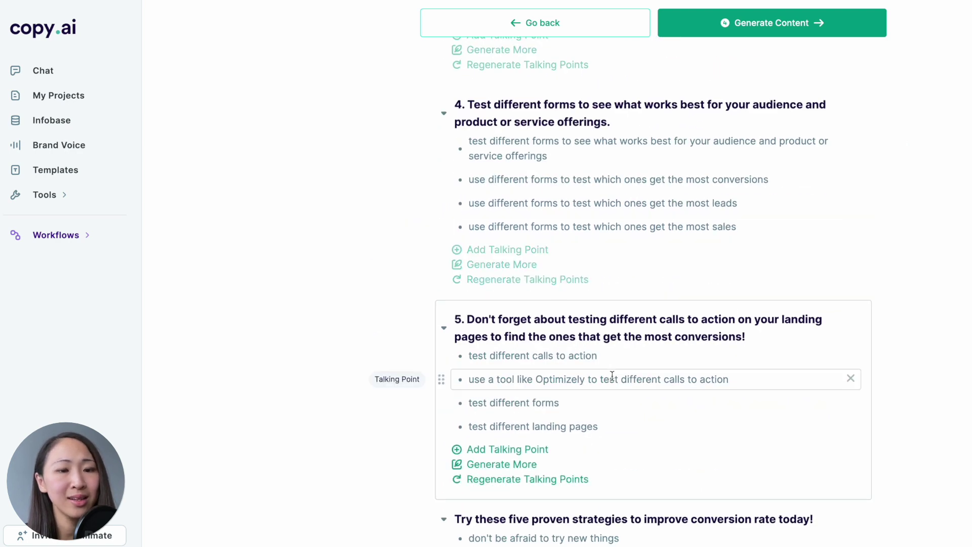
{"action": "scroll", "coordinate": [612, 375], "scroll_direction": "up", "scroll_amount": 18}
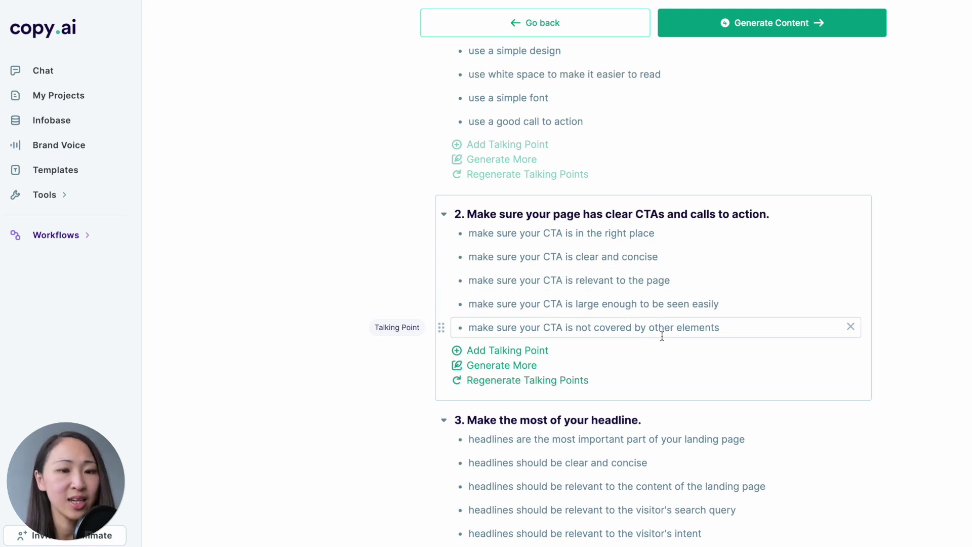
Step: Generate the full blog content from the outline and review the sections through strategy 5
{"action": "left_click", "coordinate": [763, 35]}
{"action": "scroll", "coordinate": [630, 322], "scroll_direction": "down", "scroll_amount": 8}
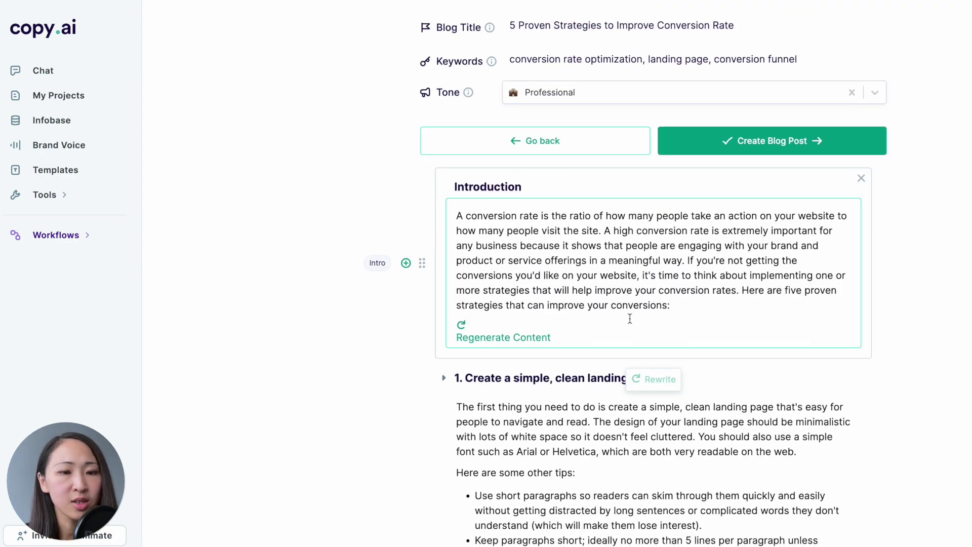
{"action": "scroll", "coordinate": [657, 376], "scroll_direction": "down", "scroll_amount": 10}
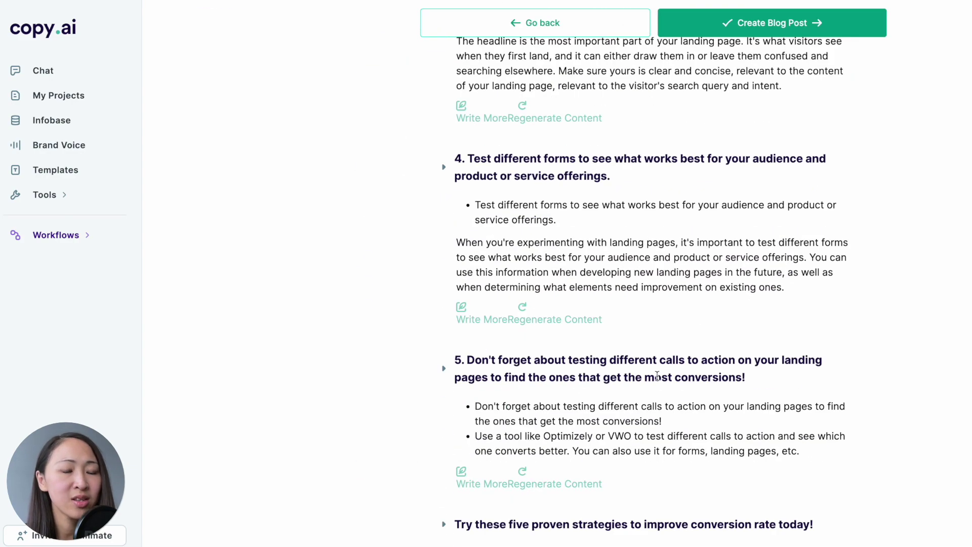
{"action": "left_click_drag", "start_coordinate": [474, 284], "coordinate": [680, 301]}
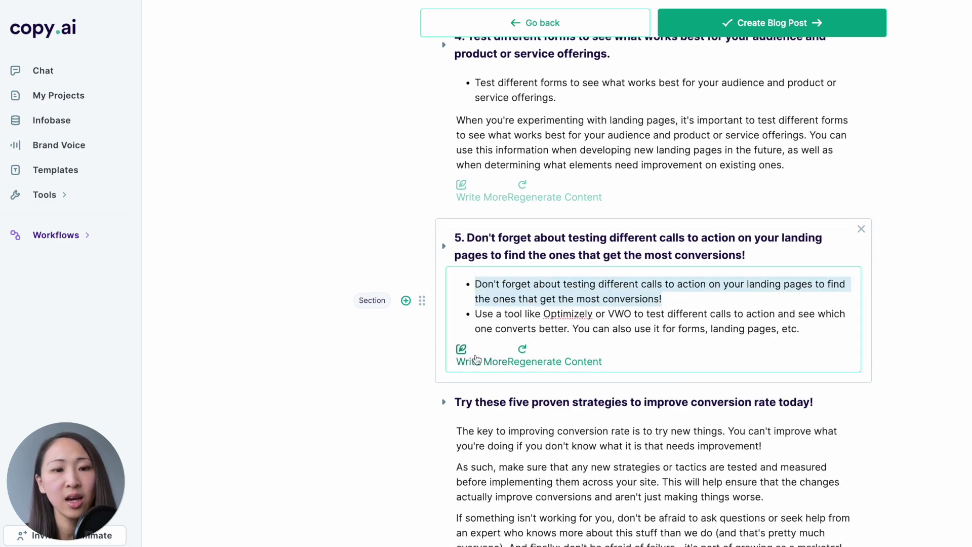
{"action": "scroll", "coordinate": [644, 349], "scroll_direction": "up", "scroll_amount": 12}
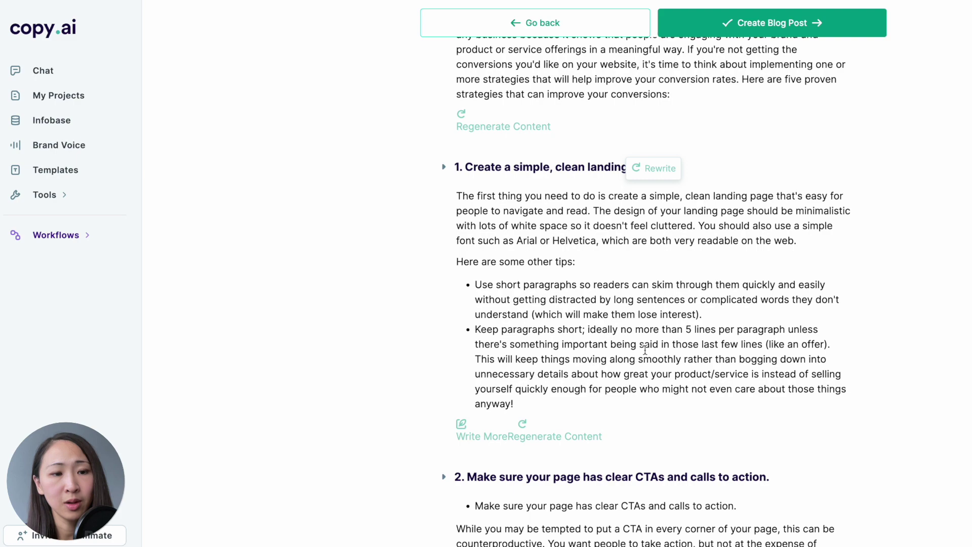
{"action": "left_click", "coordinate": [756, 34]}
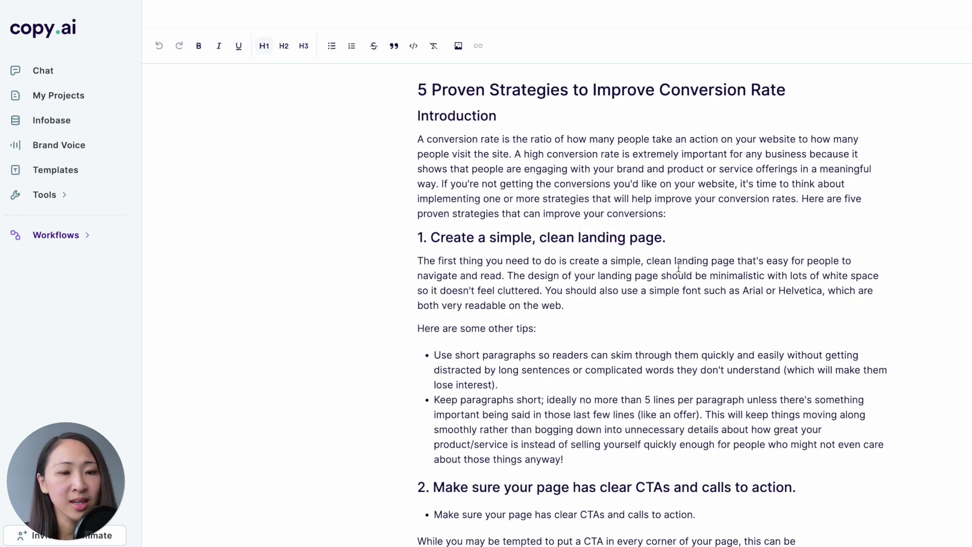
{"action": "scroll", "coordinate": [684, 334], "scroll_direction": "down", "scroll_amount": 5}
{"action": "scroll", "coordinate": [684, 334], "scroll_direction": "down", "scroll_amount": 1}
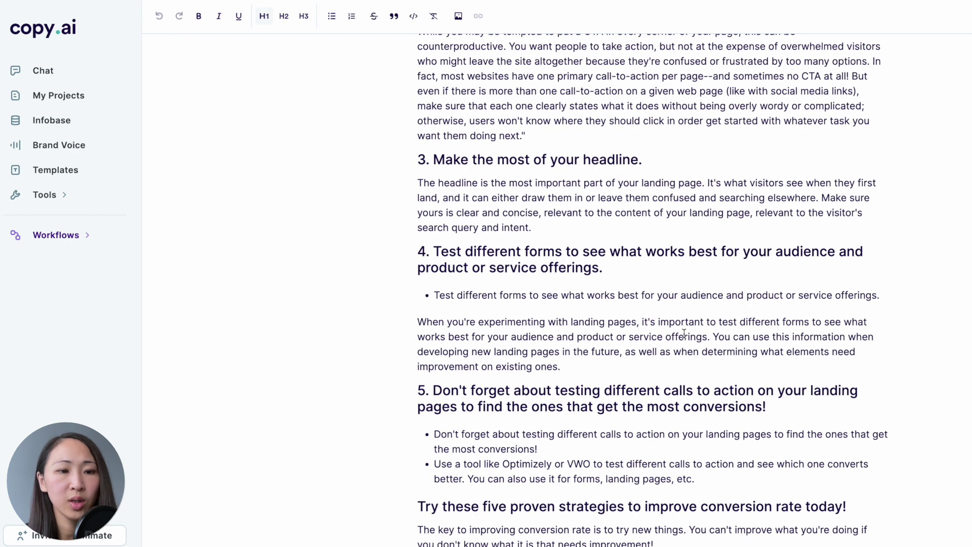
{"action": "scroll", "coordinate": [684, 334], "scroll_direction": "down", "scroll_amount": 3}
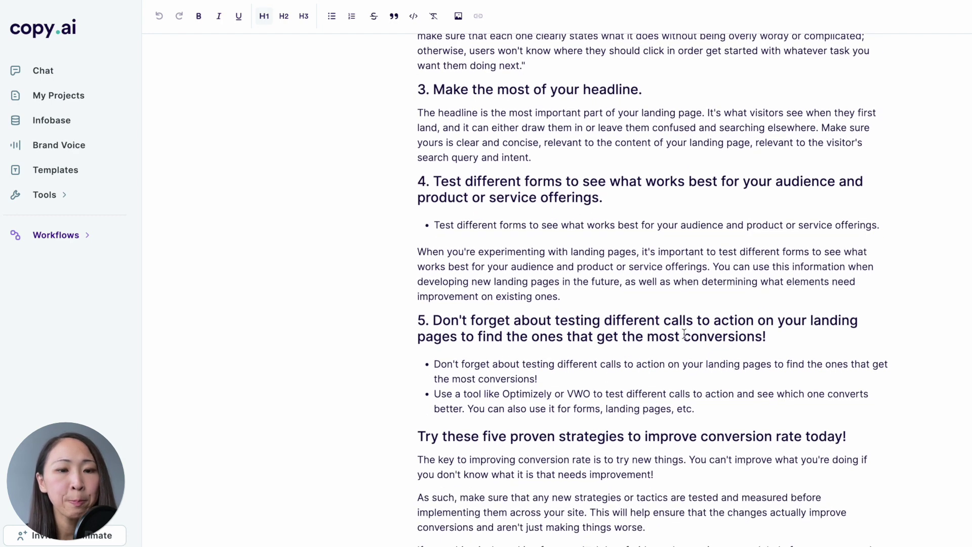
{"action": "scroll", "coordinate": [684, 334], "scroll_direction": "up", "scroll_amount": 4}
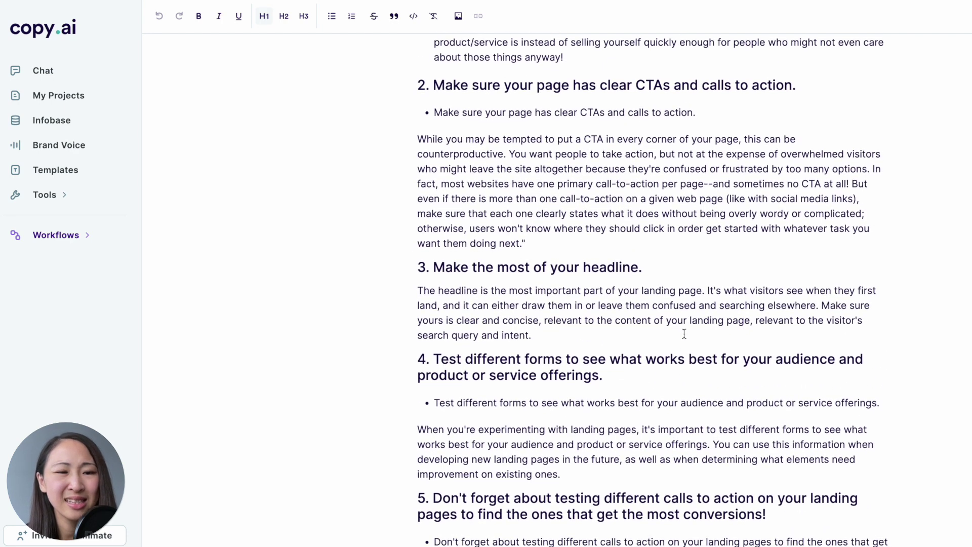
{"action": "scroll", "coordinate": [624, 328], "scroll_direction": "down", "scroll_amount": 10}
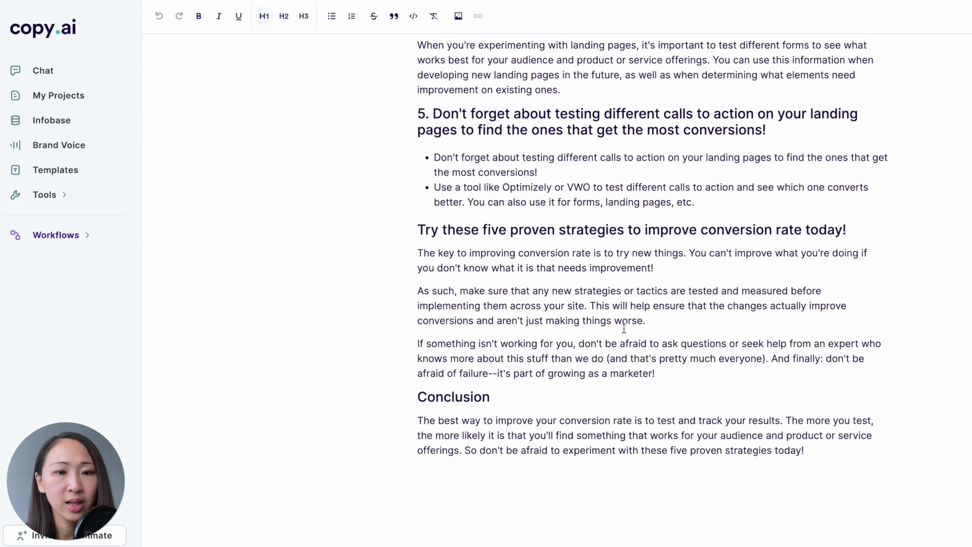
{"action": "scroll", "coordinate": [624, 328], "scroll_direction": "up", "scroll_amount": 1}
{"action": "left_click_drag", "start_coordinate": [417, 127], "coordinate": [743, 214]}
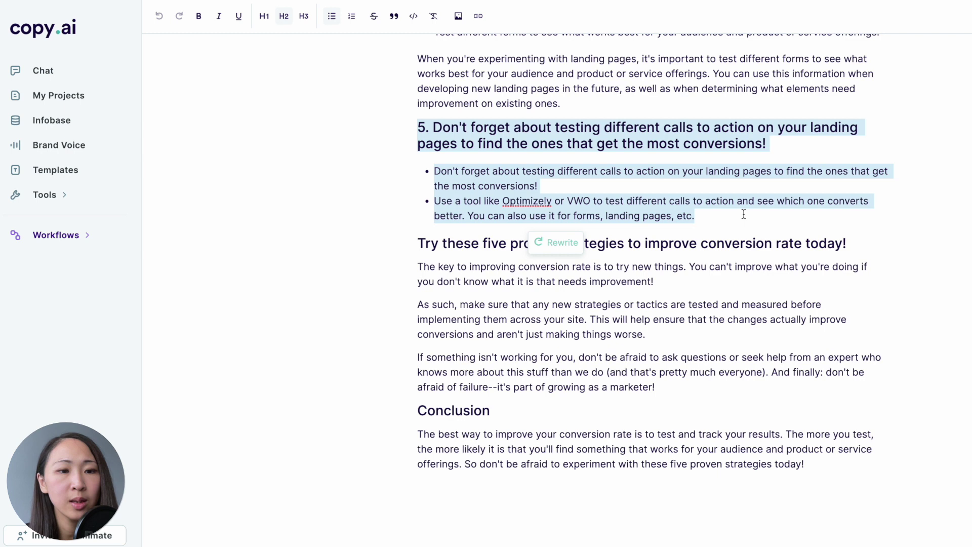
{"action": "left_click", "coordinate": [712, 197]}
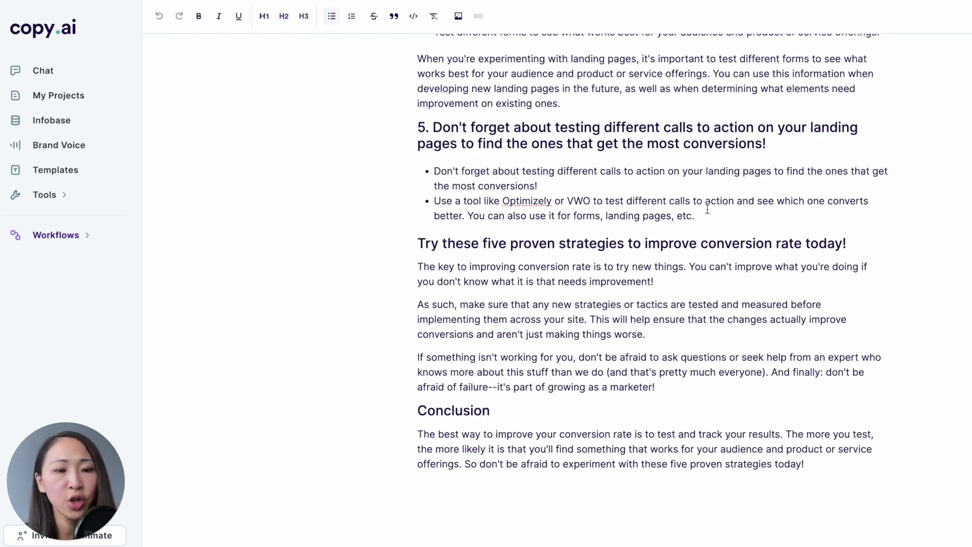
{"action": "scroll", "coordinate": [708, 216], "scroll_direction": "up", "scroll_amount": 5}
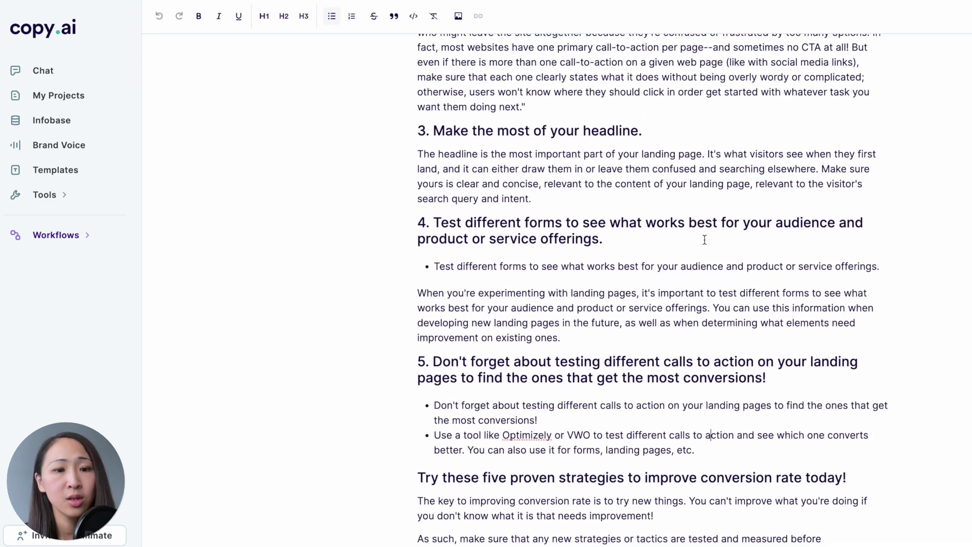
{"action": "left_click_drag", "start_coordinate": [435, 256], "coordinate": [880, 257]}
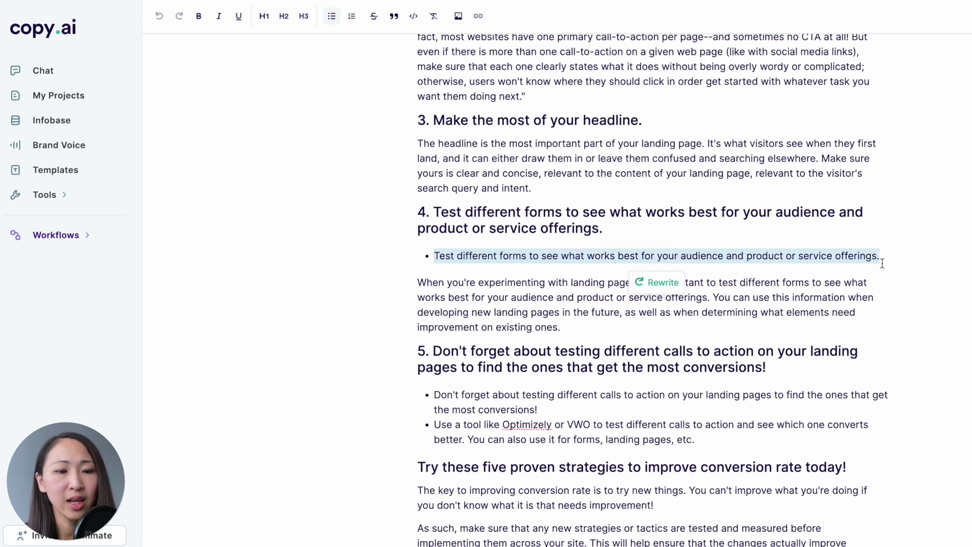
Step: Rewrite the Copy.ai section 4 bullet to 'Try different ways to attract customers, such as sales promotions.'
{"action": "left_click", "coordinate": [668, 281]}
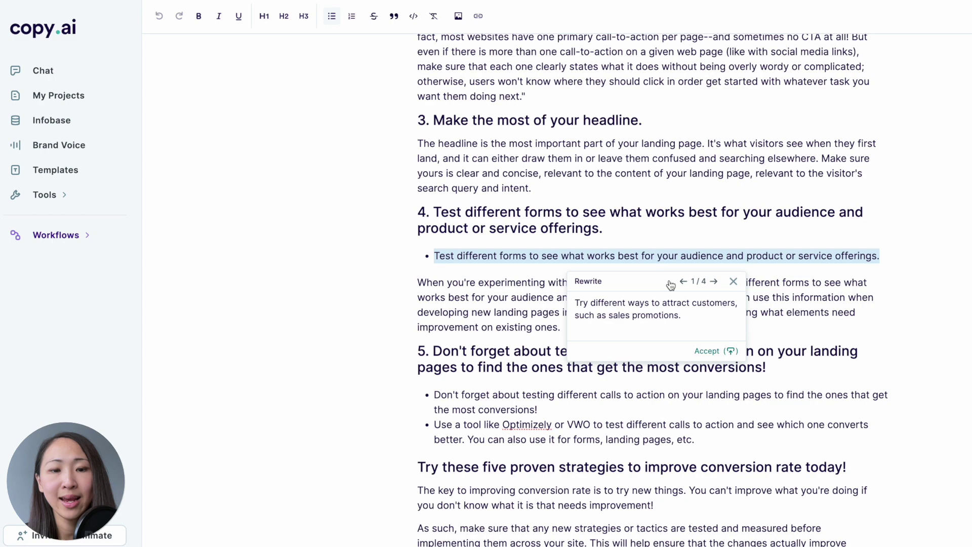
{"action": "left_click", "coordinate": [703, 351]}
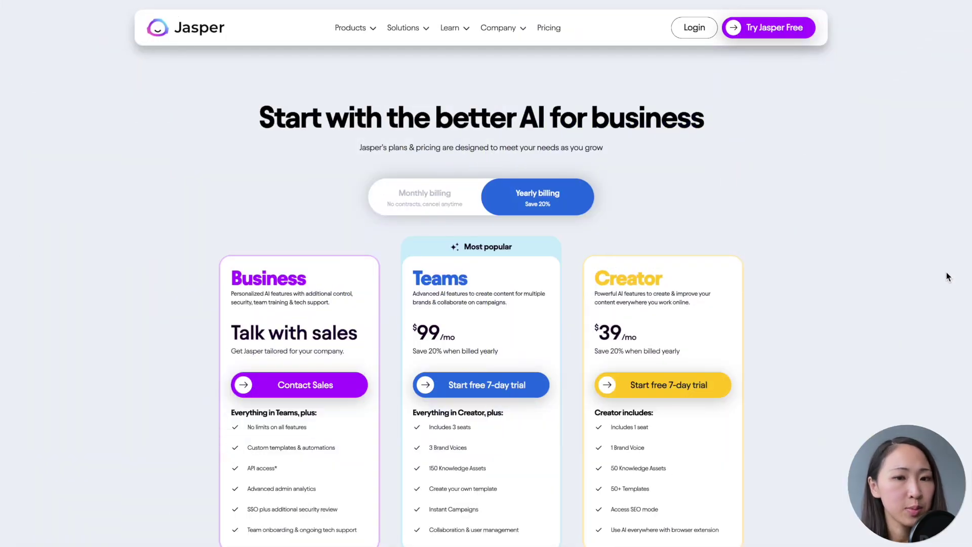
Step: Scroll down Jasper's pricing page past the Creator, Teams and Business plans
{"action": "scroll", "coordinate": [943, 282], "scroll_direction": "down", "scroll_amount": 3}
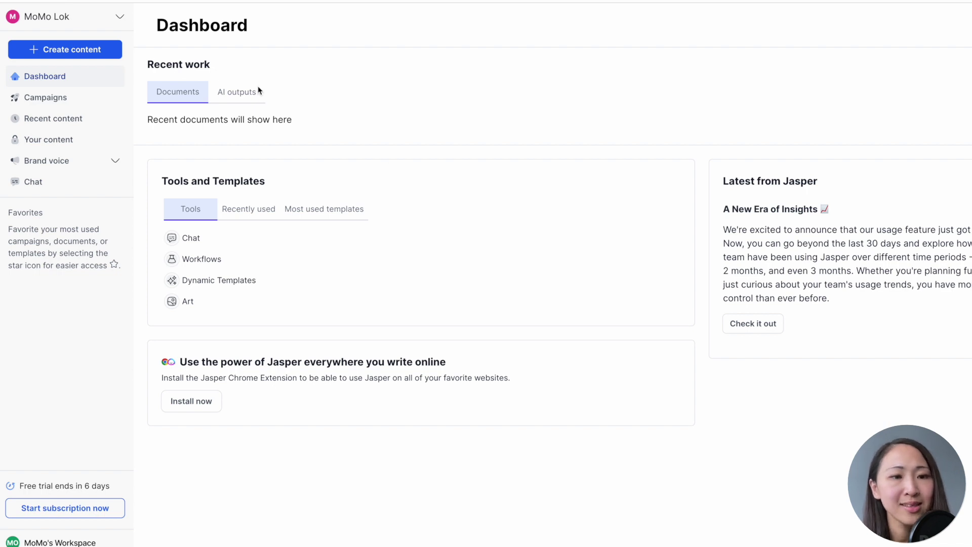
Step: Start a Jasper One-Shot Blog Post on conversion-rate strategies, Professional tone, for digital-marketing beginners
{"action": "left_click", "coordinate": [96, 52]}
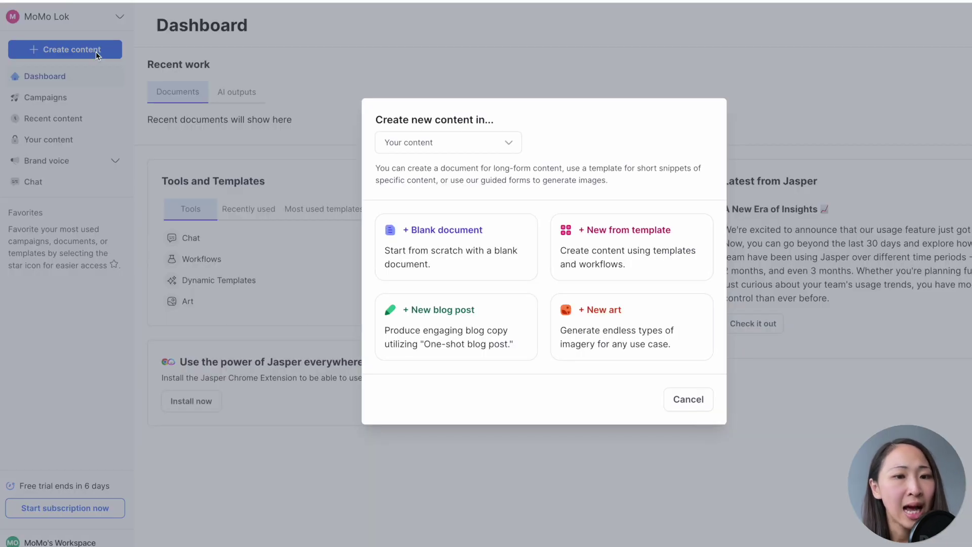
{"action": "left_click", "coordinate": [597, 256]}
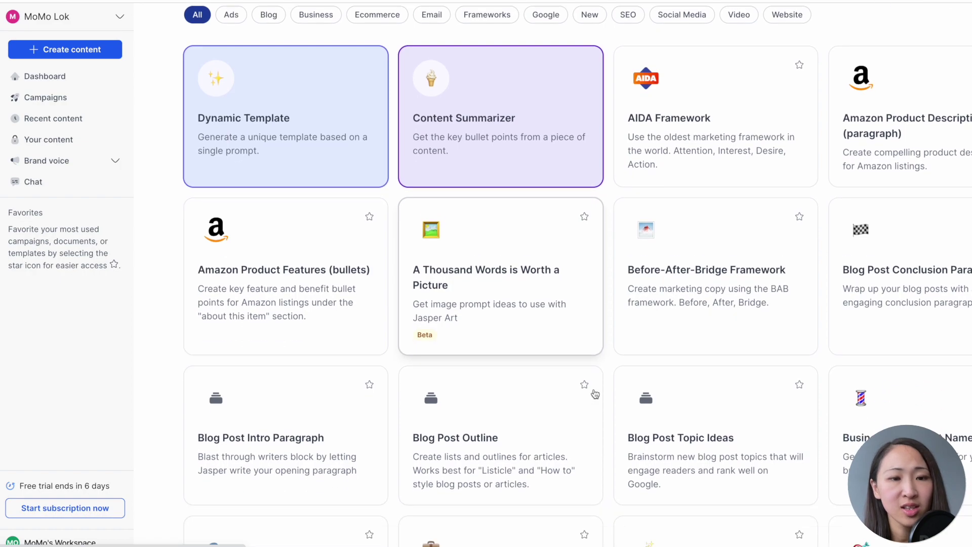
{"action": "scroll", "coordinate": [595, 385], "scroll_direction": "down", "scroll_amount": 15}
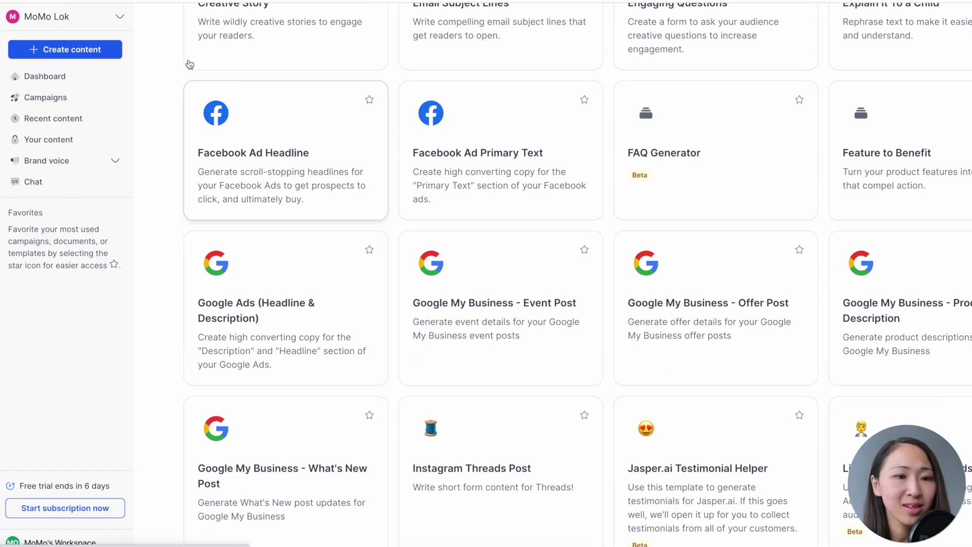
{"action": "left_click", "coordinate": [66, 49]}
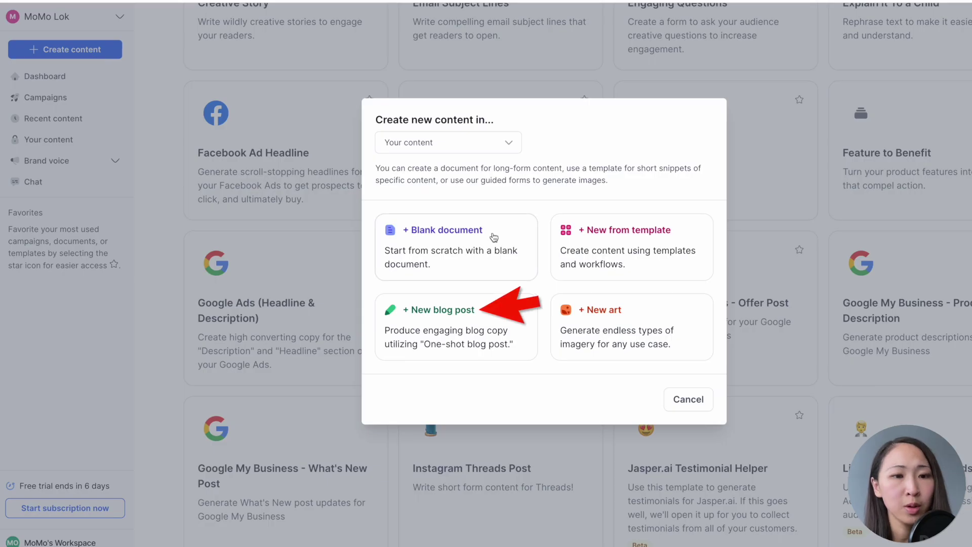
{"action": "left_click", "coordinate": [481, 317]}
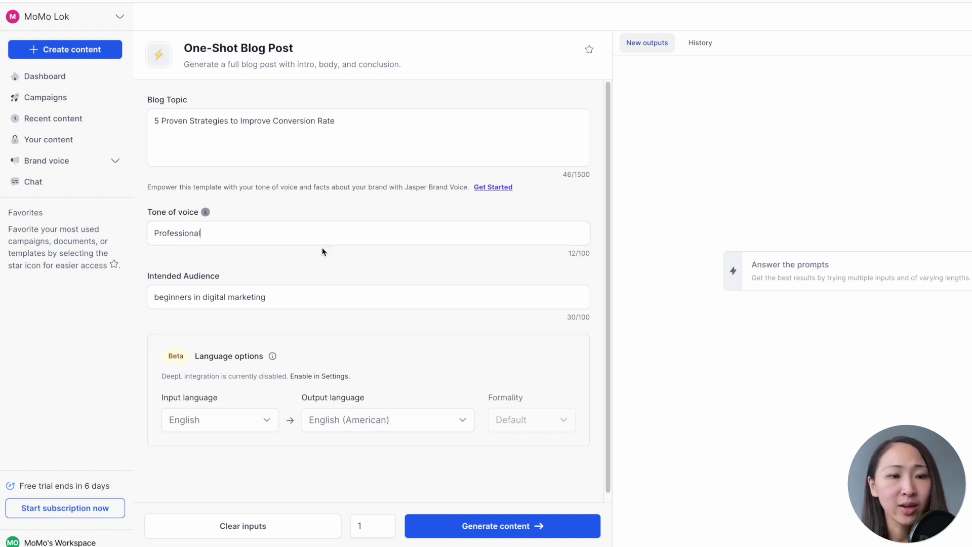
{"action": "left_click_drag", "start_coordinate": [272, 294], "coordinate": [148, 298]}
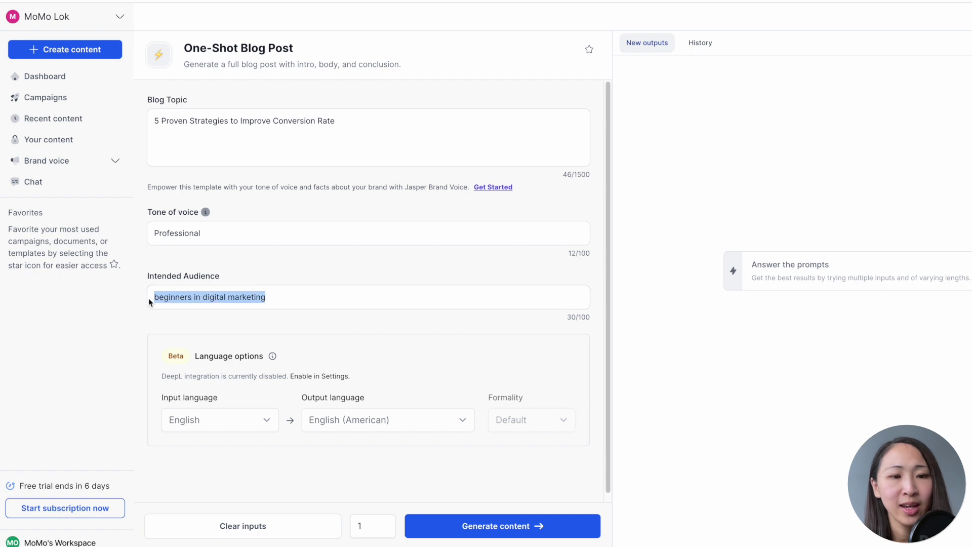
{"action": "left_click", "coordinate": [309, 297]}
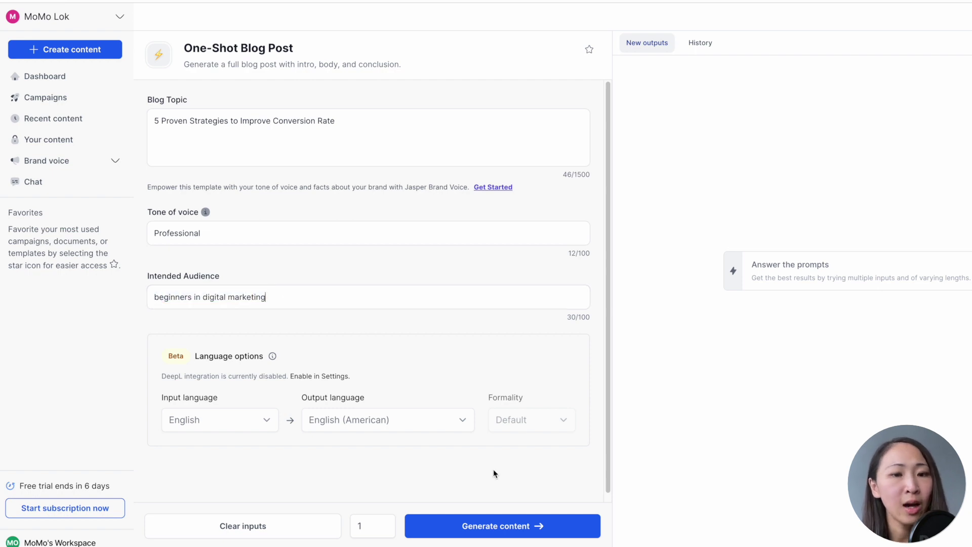
Step: Generate the One-Shot Blog Post and review the title, five strategies and conclusion in Outputs
{"action": "left_click", "coordinate": [503, 524]}
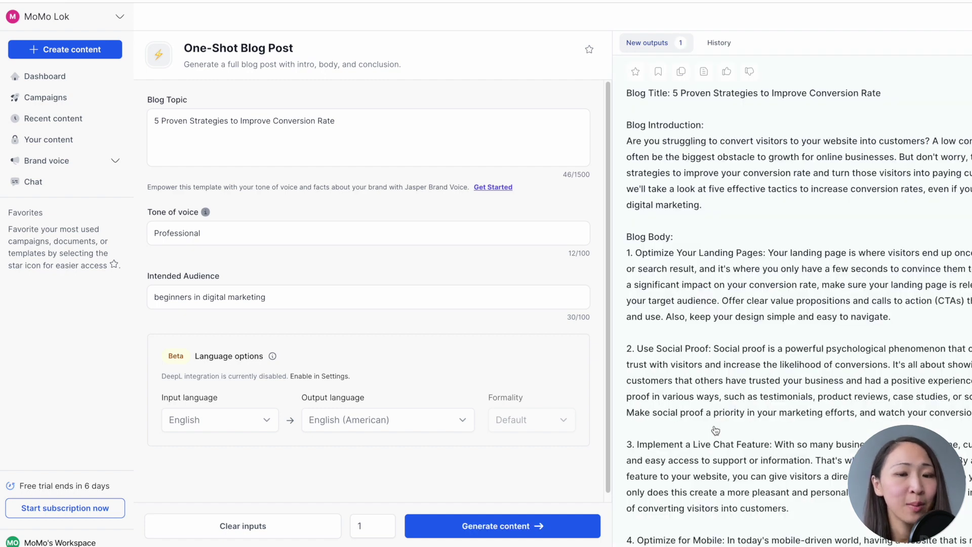
{"action": "scroll", "coordinate": [715, 431], "scroll_direction": "down", "scroll_amount": 1}
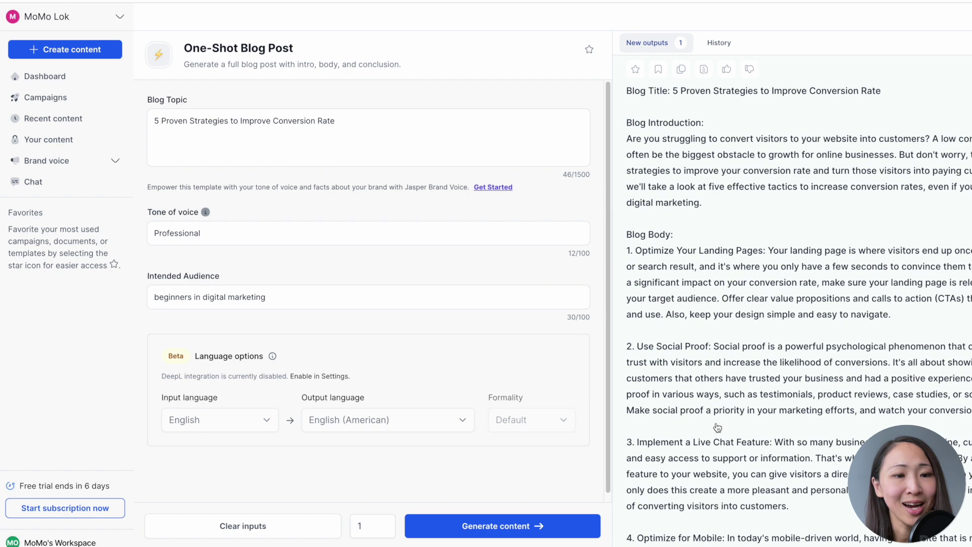
{"action": "scroll", "coordinate": [721, 433], "scroll_direction": "down", "scroll_amount": 5}
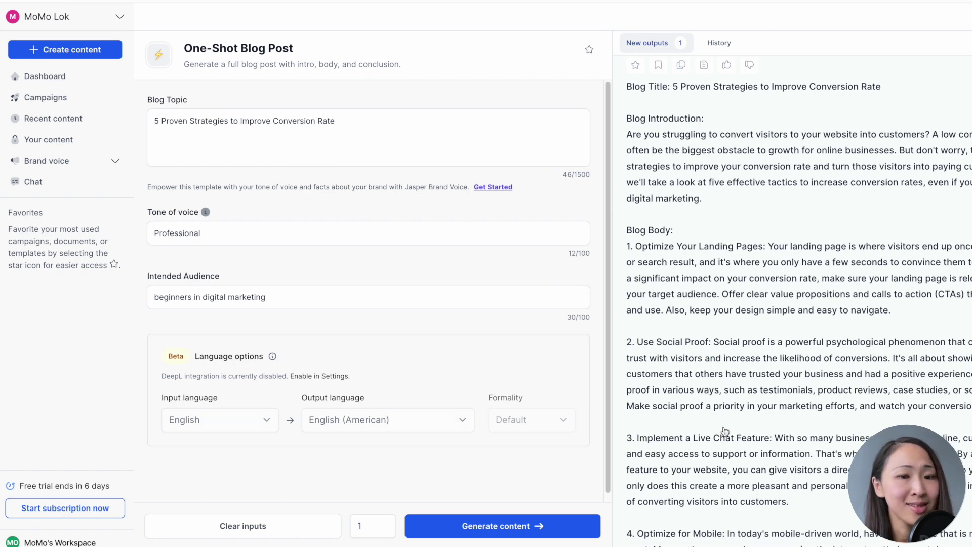
{"action": "scroll", "coordinate": [725, 444], "scroll_direction": "up", "scroll_amount": 4}
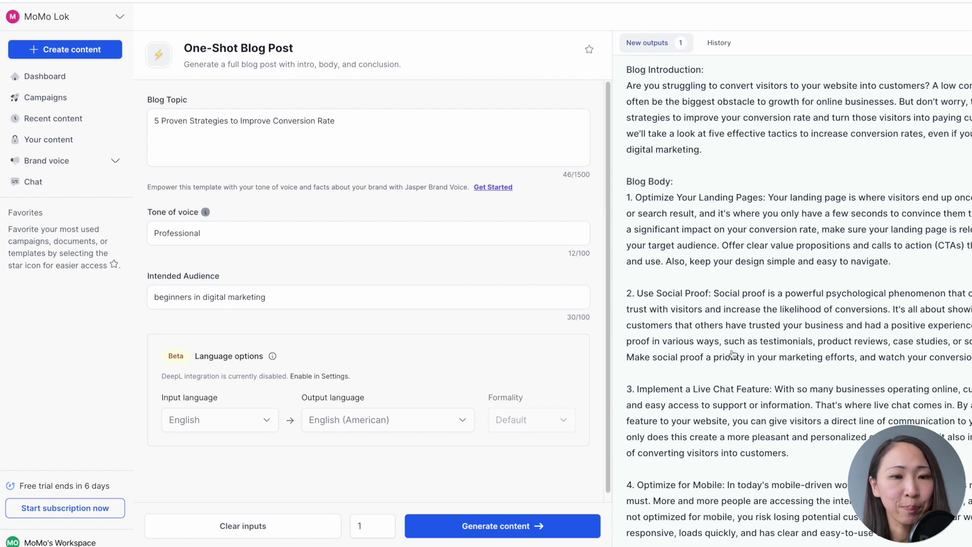
{"action": "scroll", "coordinate": [709, 408], "scroll_direction": "down", "scroll_amount": 3}
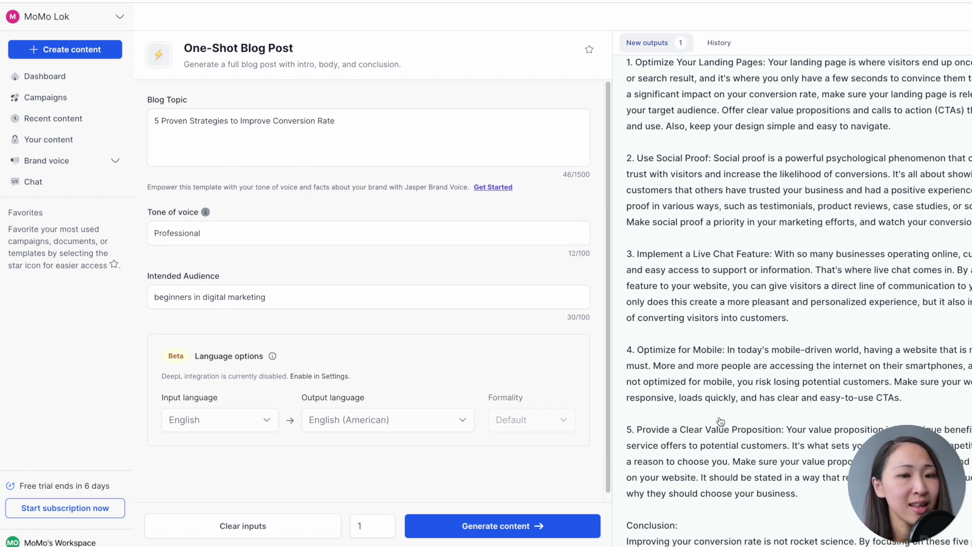
{"action": "scroll", "coordinate": [720, 421], "scroll_direction": "up", "scroll_amount": 1}
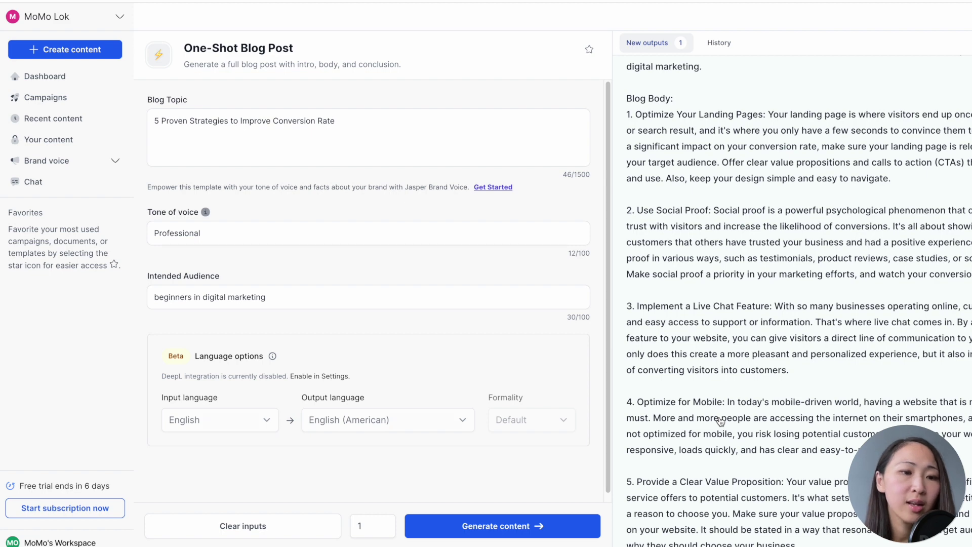
{"action": "scroll", "coordinate": [720, 421], "scroll_direction": "down", "scroll_amount": 2}
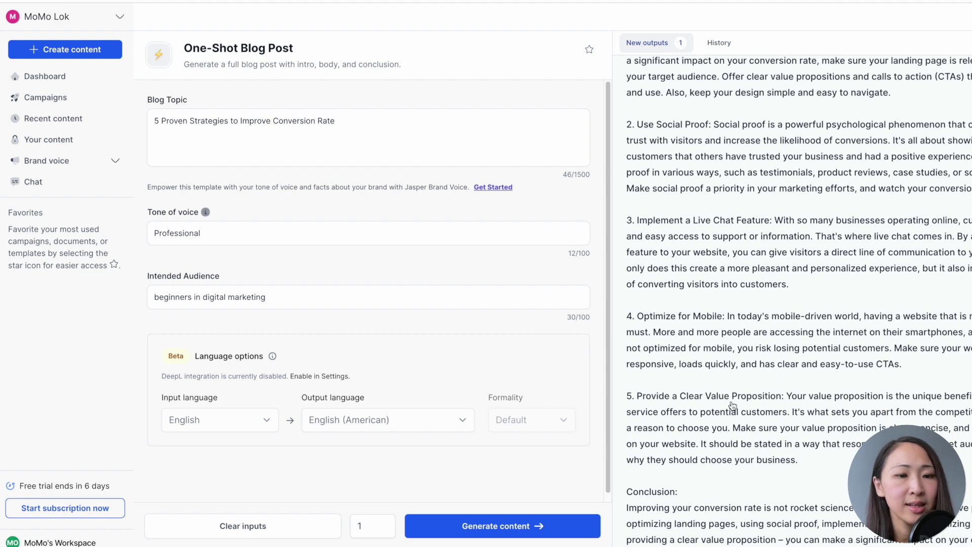
{"action": "scroll", "coordinate": [732, 405], "scroll_direction": "up", "scroll_amount": 4}
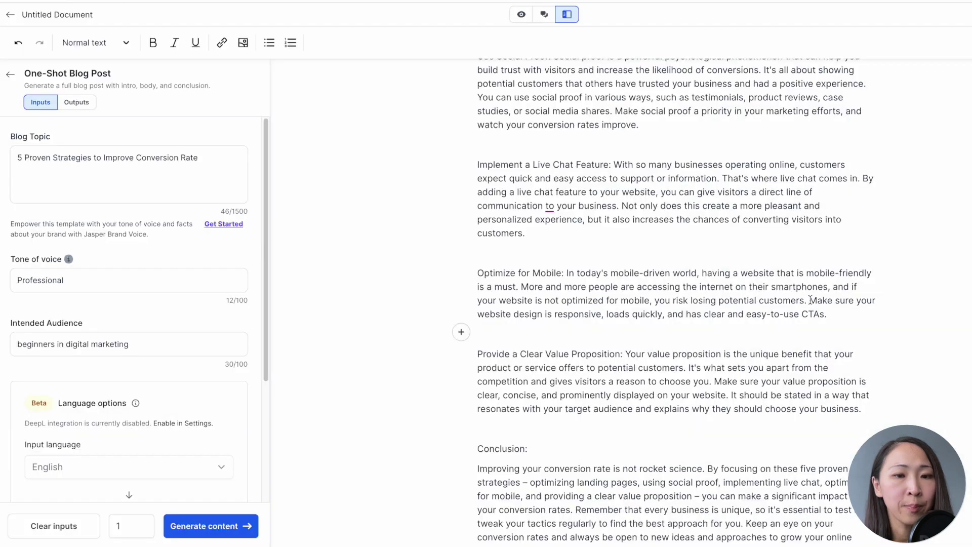
Step: Ask Jasper to make the last Optimize for Mobile sentence longer
{"action": "left_click_drag", "start_coordinate": [810, 300], "coordinate": [827, 313]}
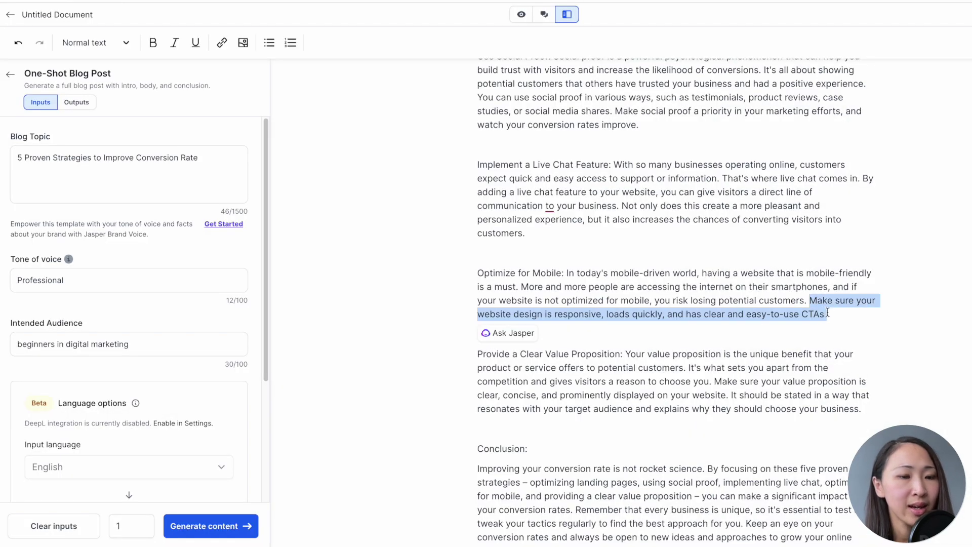
{"action": "left_click", "coordinate": [493, 335]}
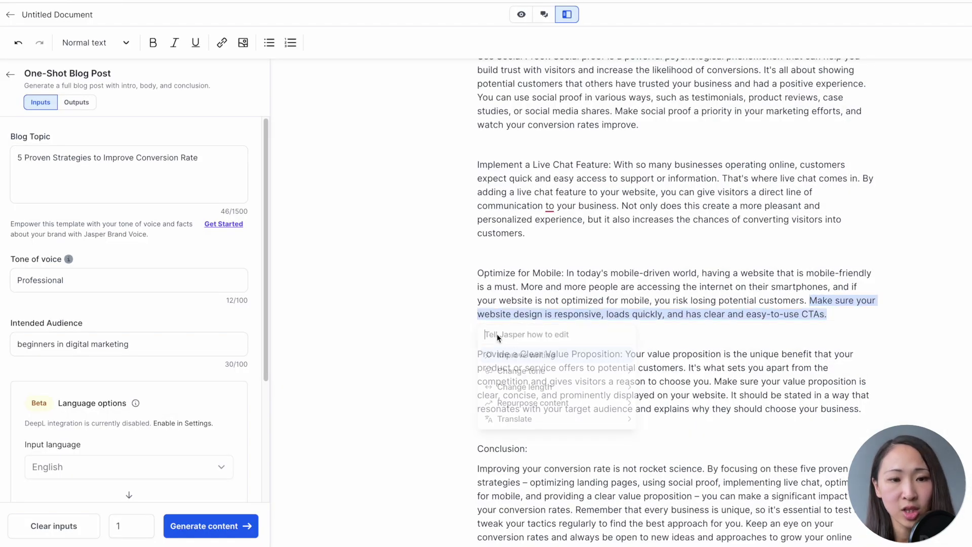
{"action": "mouse_move", "coordinate": [535, 375]}
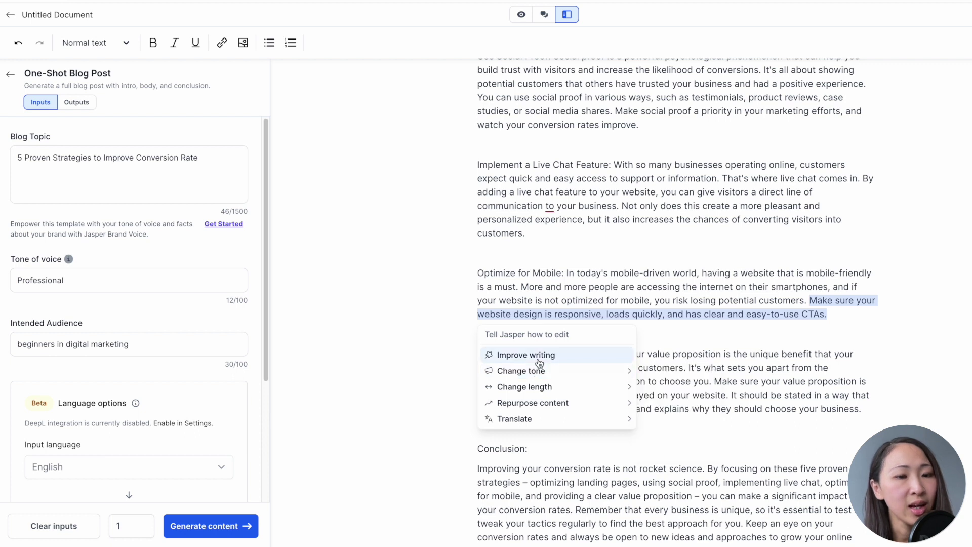
{"action": "scroll", "coordinate": [669, 405], "scroll_direction": "down", "scroll_amount": 2}
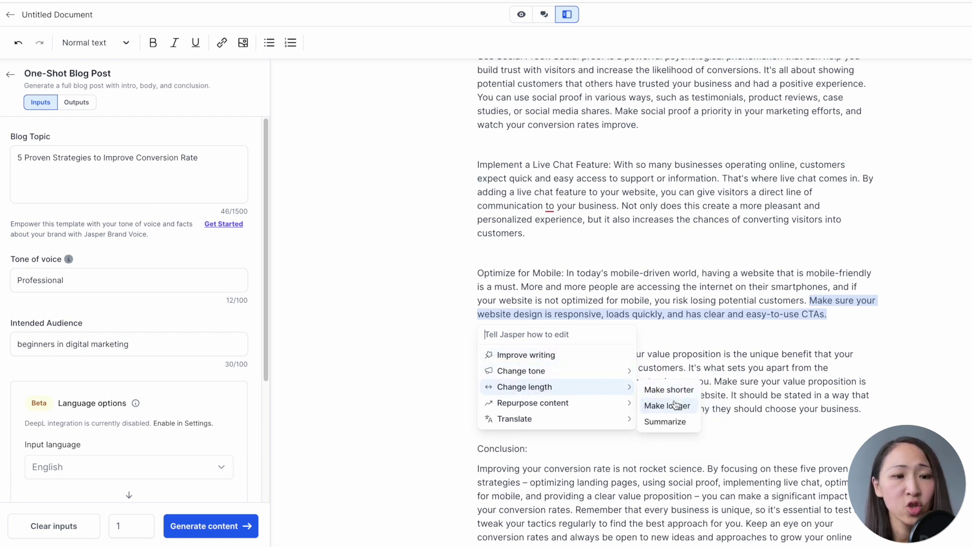
{"action": "mouse_move", "coordinate": [590, 407]}
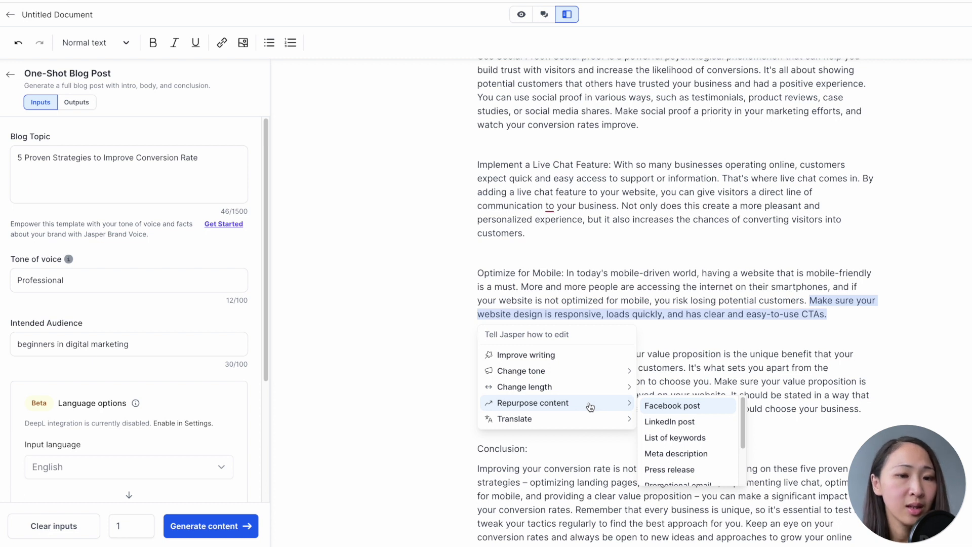
{"action": "mouse_move", "coordinate": [590, 389]}
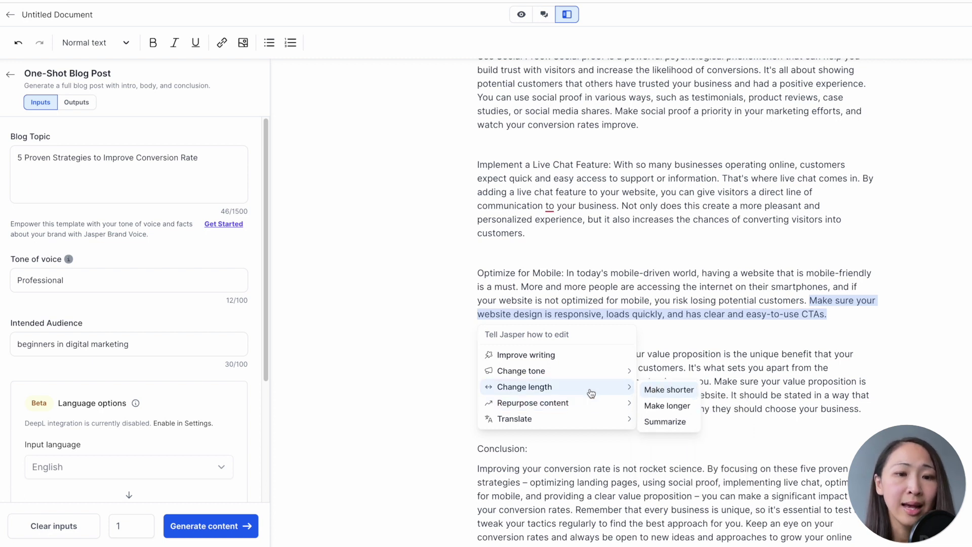
{"action": "left_click", "coordinate": [662, 403]}
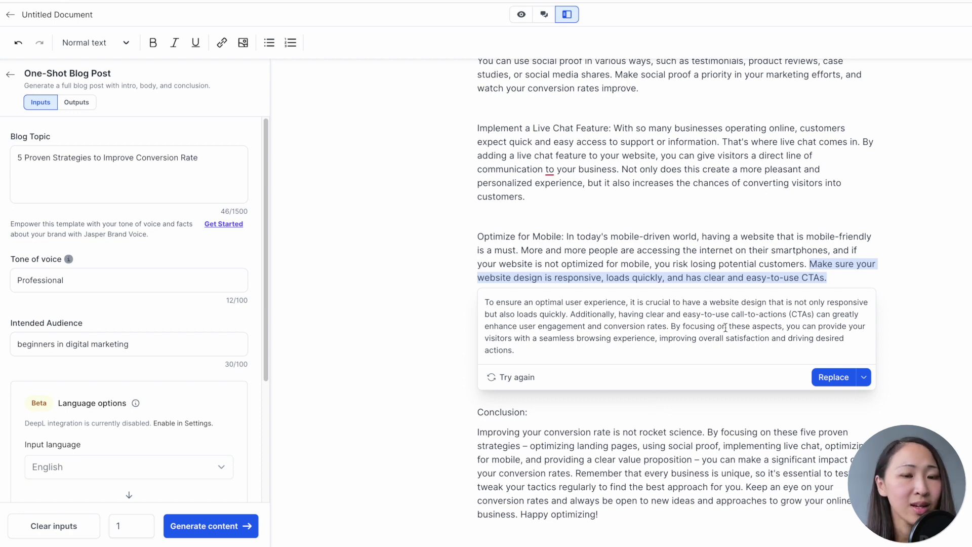
Step: Accept the longer mobile rewrite and generate a paragraph on A/B testing improving conversion rate
{"action": "left_click", "coordinate": [834, 376]}
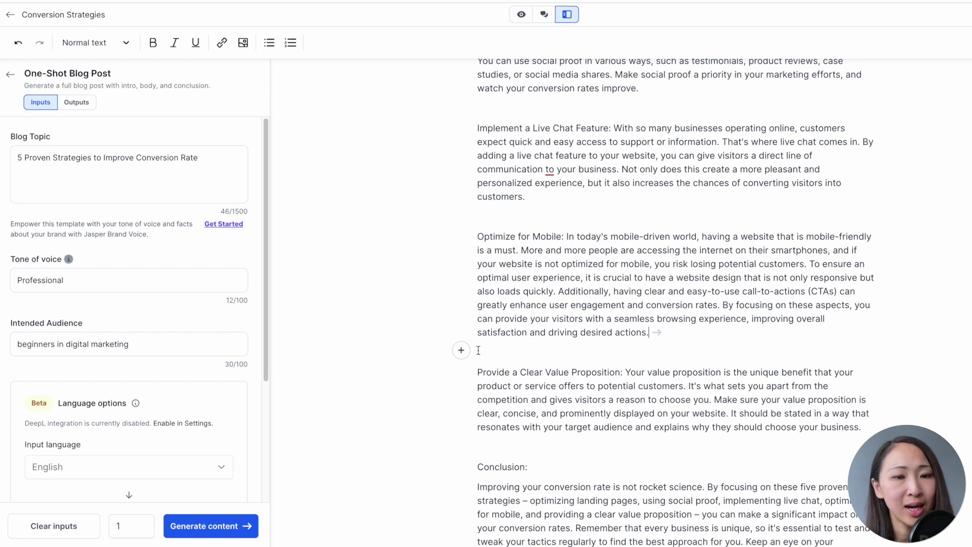
{"action": "scroll", "coordinate": [520, 365], "scroll_direction": "down", "scroll_amount": 3}
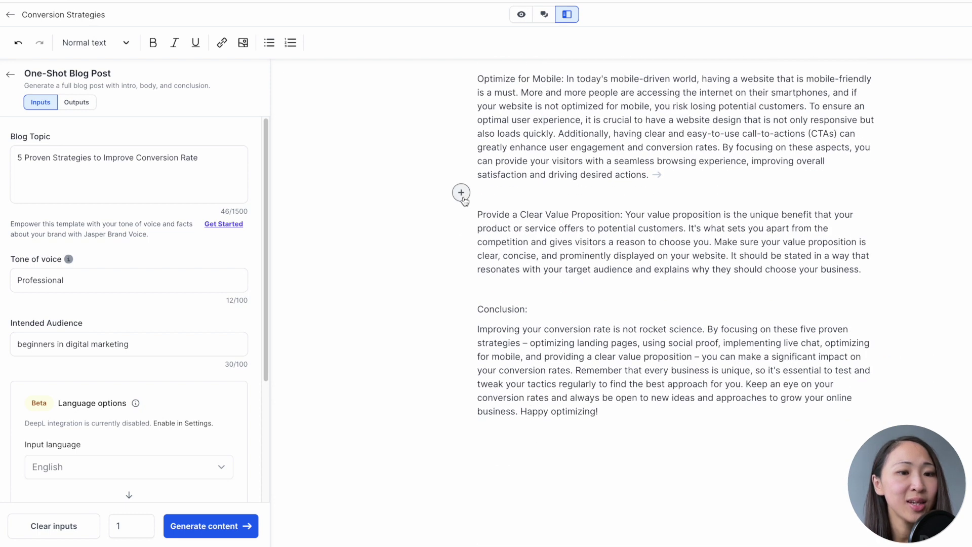
{"action": "left_click", "coordinate": [461, 194]}
{"action": "type", "text": "Wri"}
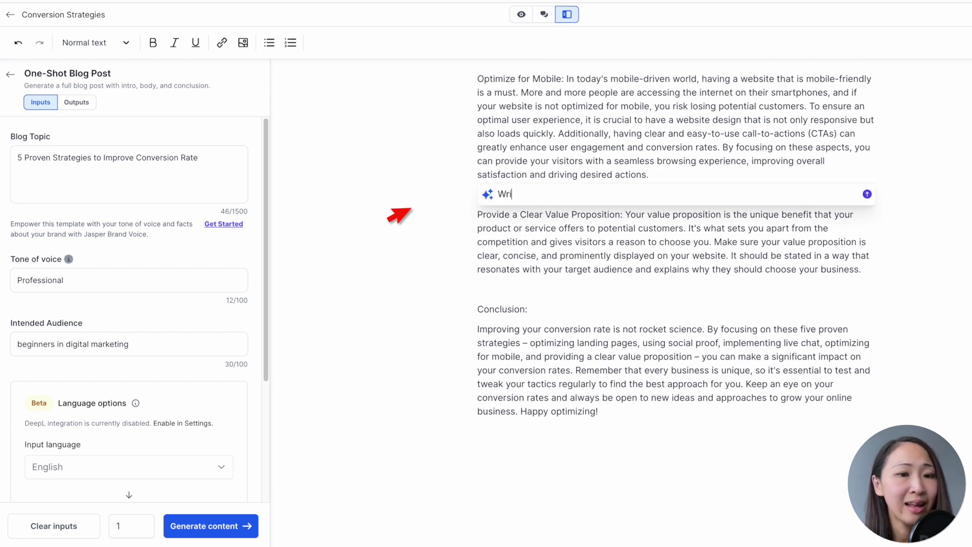
{"action": "type", "text": "te a paragraph"}
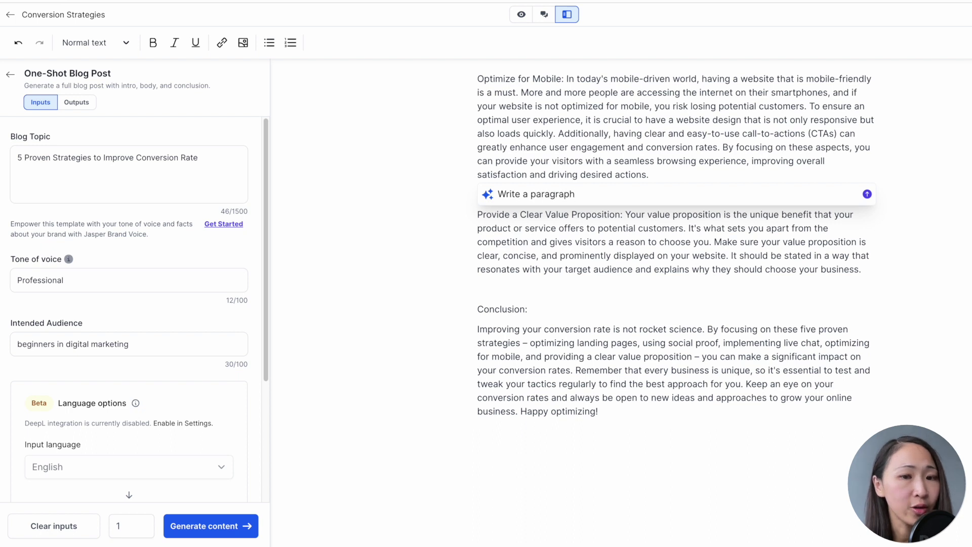
{"action": "type", "text": " about AB testing and how it "}
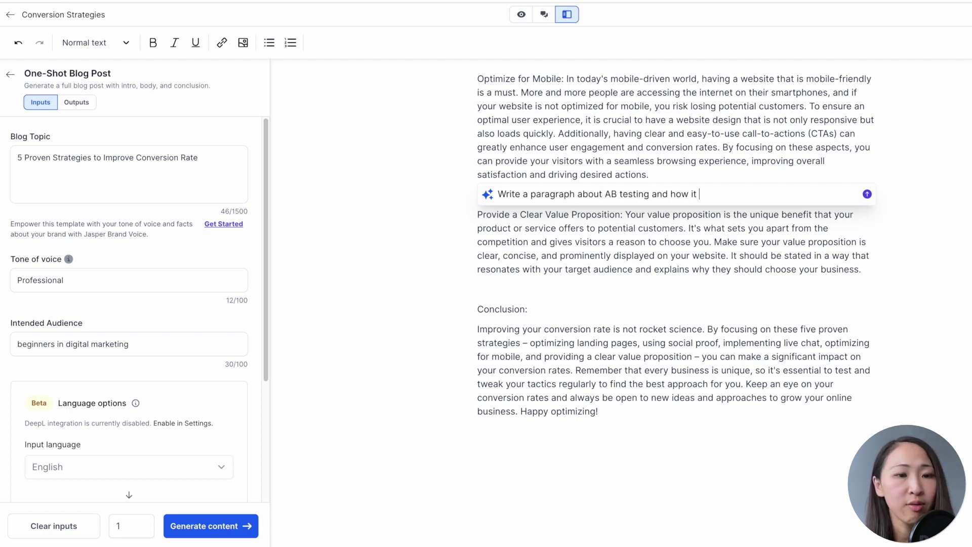
{"action": "type", "text": "improves conversion rate"}
{"action": "key", "text": "Return"}
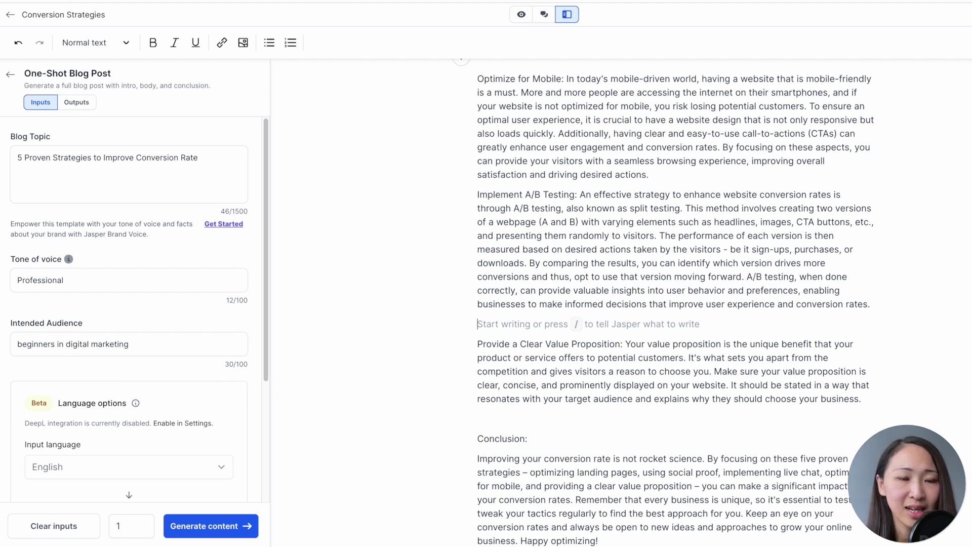
{"action": "right_click", "coordinate": [935, 304]}
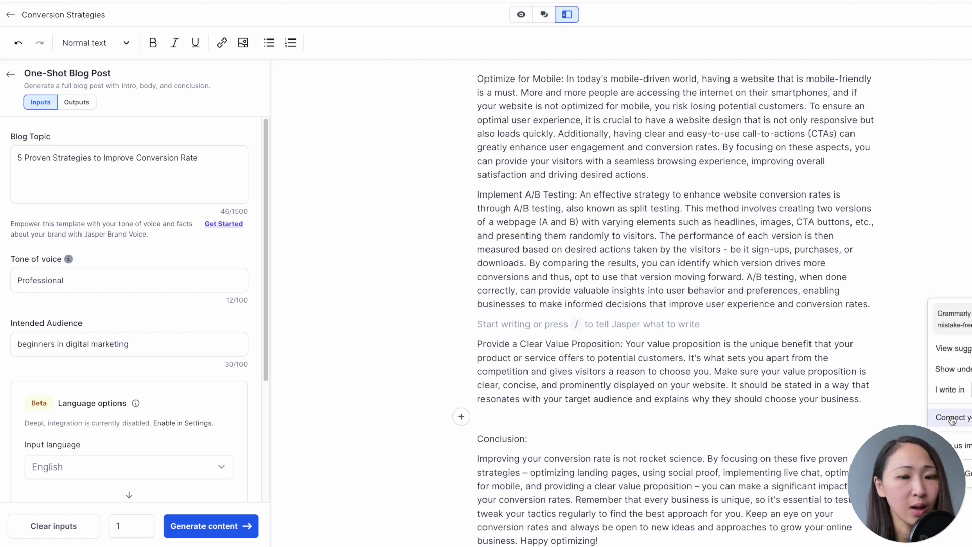
{"action": "key", "text": "Escape"}
{"action": "scroll", "coordinate": [839, 399], "scroll_direction": "up", "scroll_amount": 3}
{"action": "scroll", "coordinate": [820, 400], "scroll_direction": "up", "scroll_amount": 3}
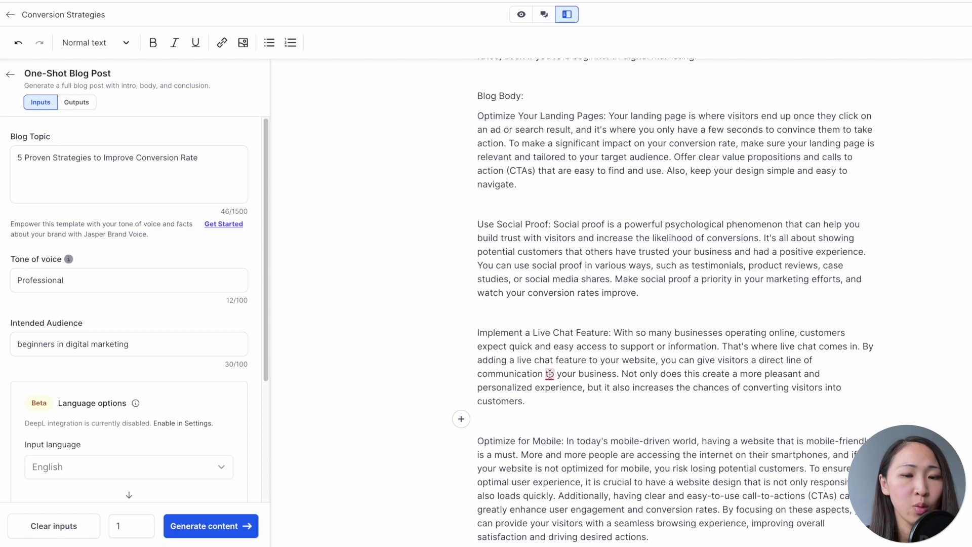
{"action": "scroll", "coordinate": [552, 385], "scroll_direction": "down", "scroll_amount": 1}
{"action": "left_click", "coordinate": [549, 355]}
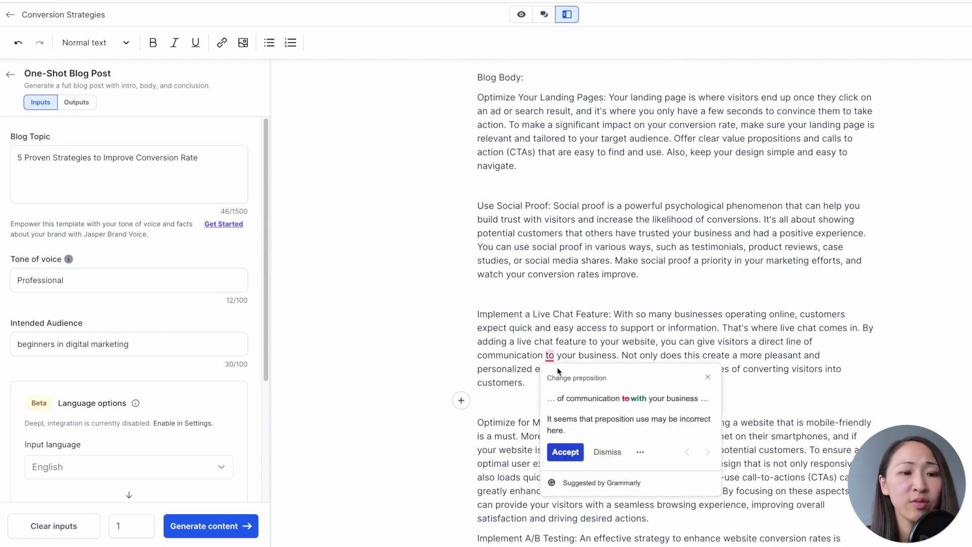
{"action": "left_click", "coordinate": [604, 459]}
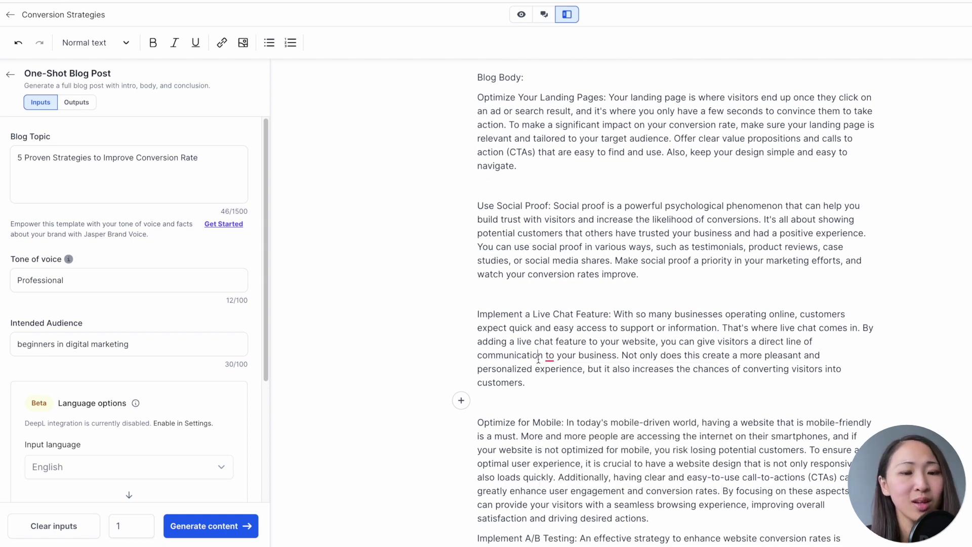
{"action": "scroll", "coordinate": [588, 395], "scroll_direction": "down", "scroll_amount": 3}
{"action": "scroll", "coordinate": [580, 366], "scroll_direction": "down", "scroll_amount": 3}
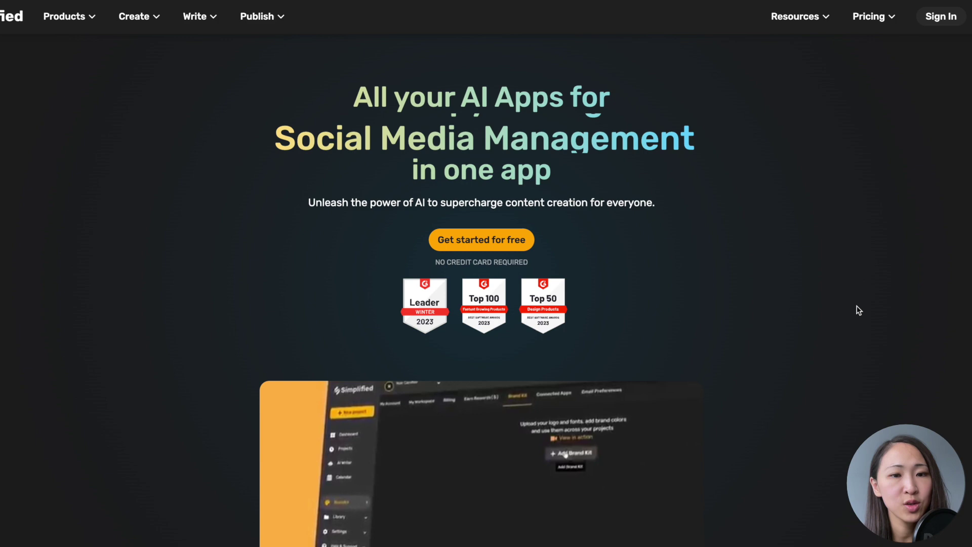
Step: Open Simplified's AI Writer pricing page from the Pricing menu and scroll through its plans
{"action": "mouse_move", "coordinate": [869, 16]}
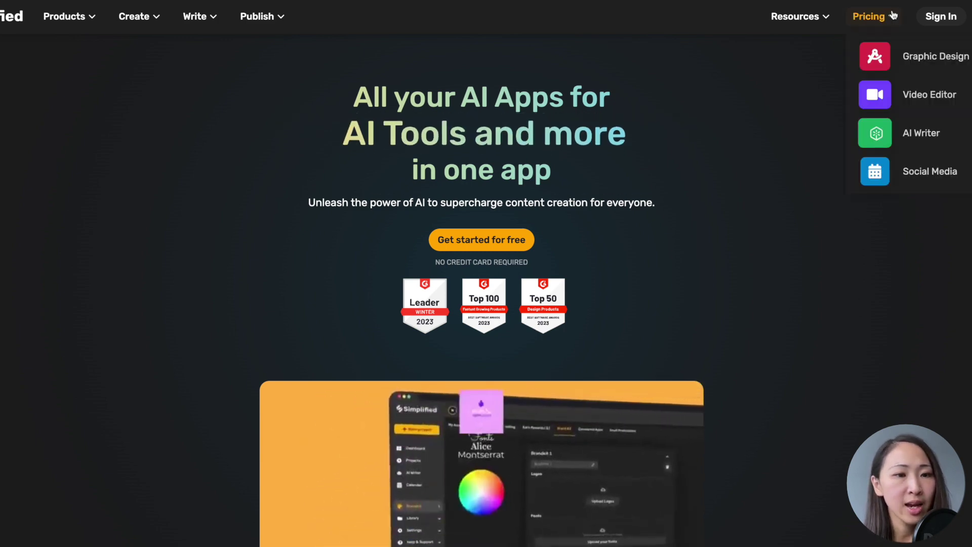
{"action": "left_click", "coordinate": [907, 133]}
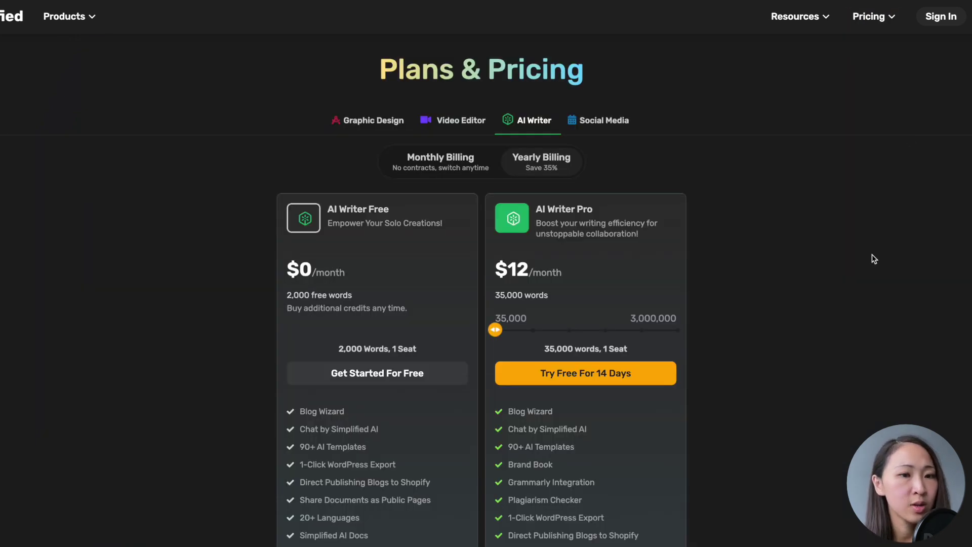
{"action": "scroll", "coordinate": [872, 254], "scroll_direction": "down", "scroll_amount": 1}
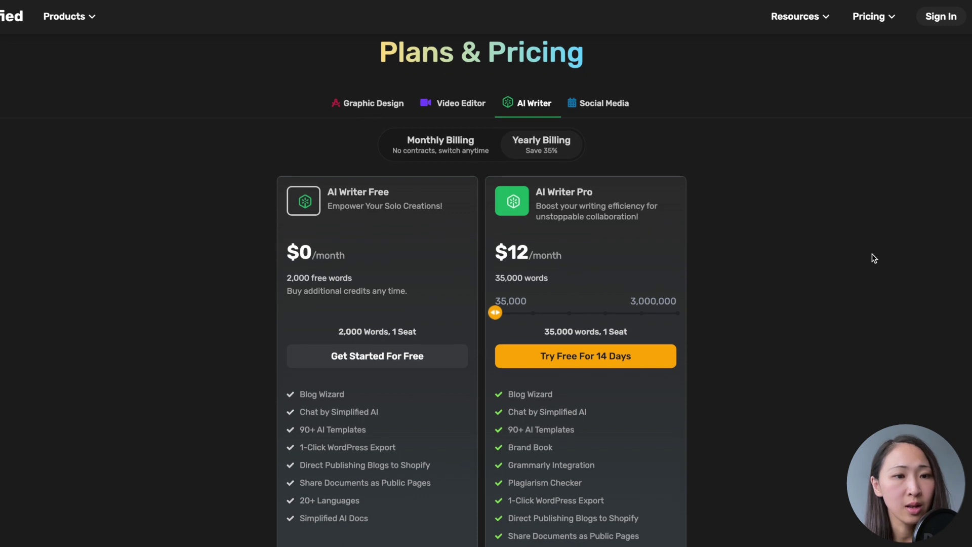
{"action": "scroll", "coordinate": [872, 253], "scroll_direction": "down", "scroll_amount": 2}
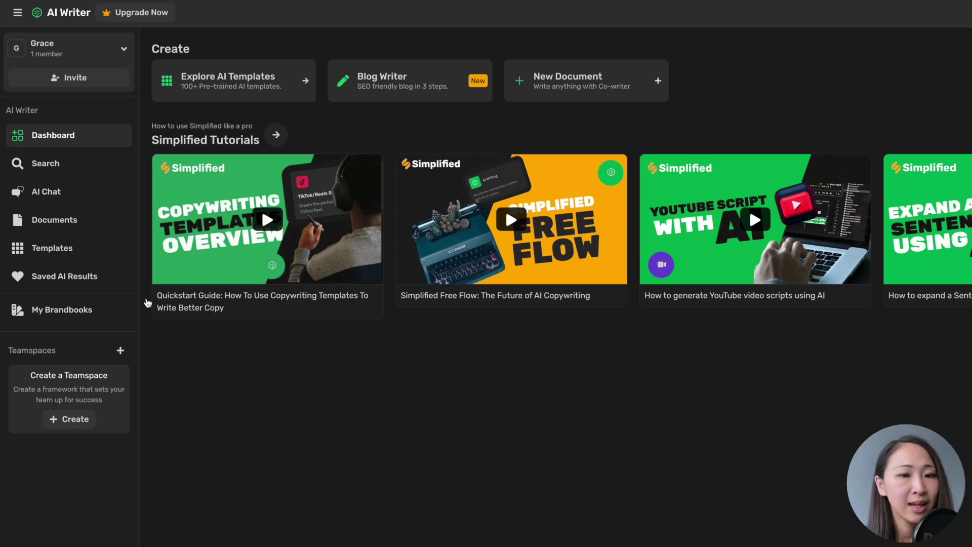
Step: Browse Simplified's AI template library and open the AI Article Writer template
{"action": "left_click", "coordinate": [77, 250]}
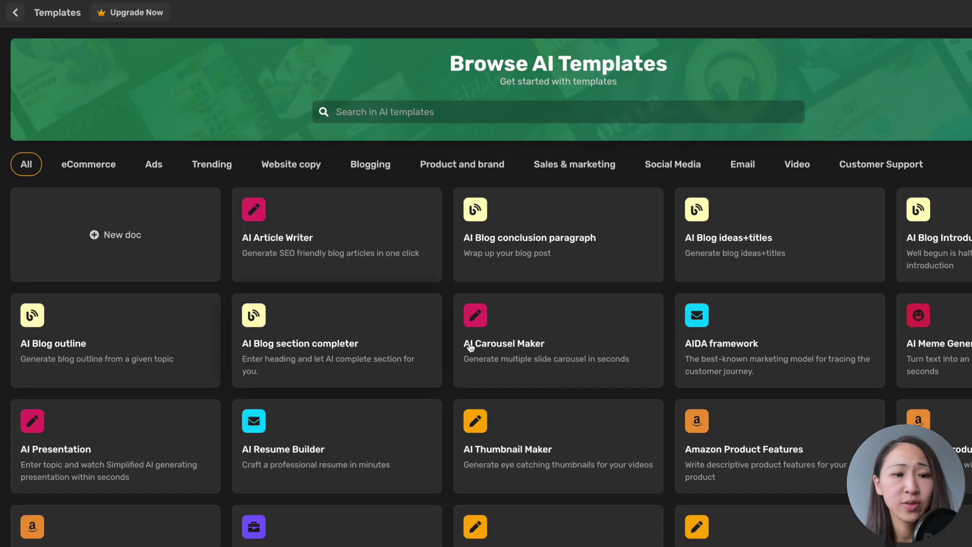
{"action": "scroll", "coordinate": [563, 395], "scroll_direction": "down", "scroll_amount": 5}
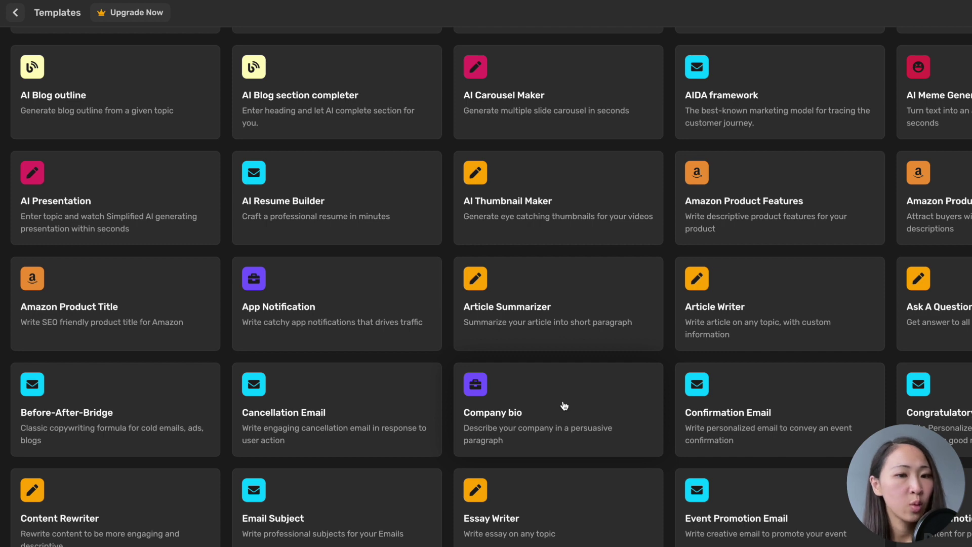
{"action": "scroll", "coordinate": [564, 405], "scroll_direction": "up", "scroll_amount": 5}
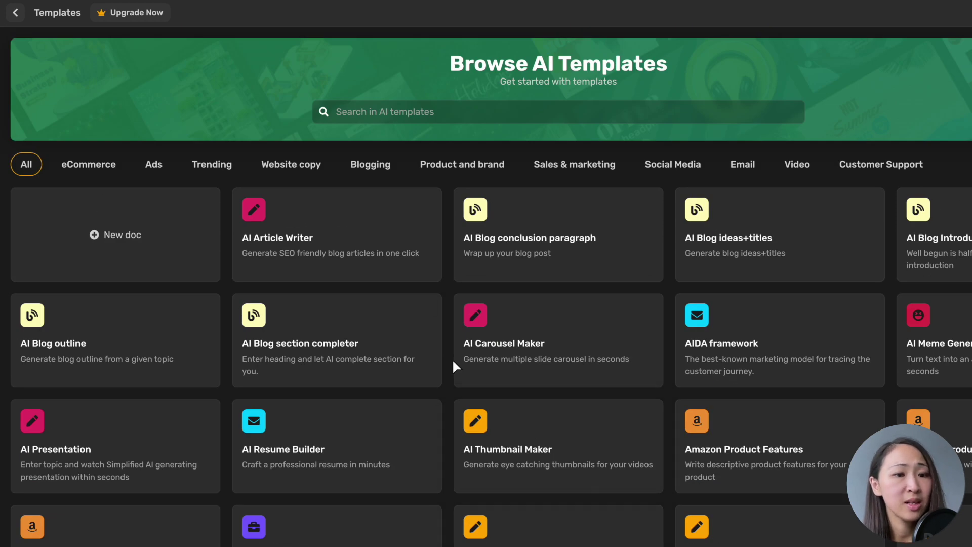
{"action": "scroll", "coordinate": [501, 384], "scroll_direction": "down", "scroll_amount": 5}
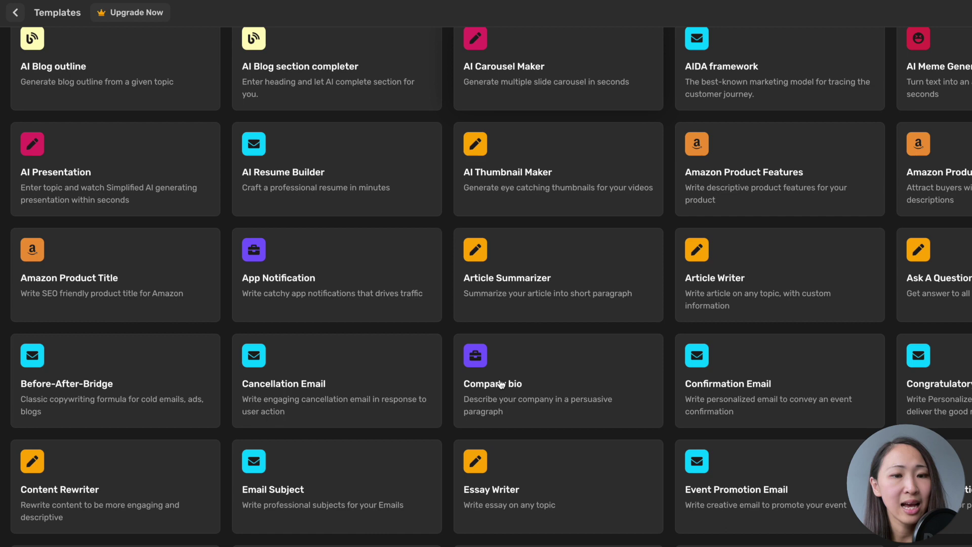
{"action": "scroll", "coordinate": [500, 385], "scroll_direction": "down", "scroll_amount": 3}
{"action": "scroll", "coordinate": [501, 385], "scroll_direction": "up", "scroll_amount": 8}
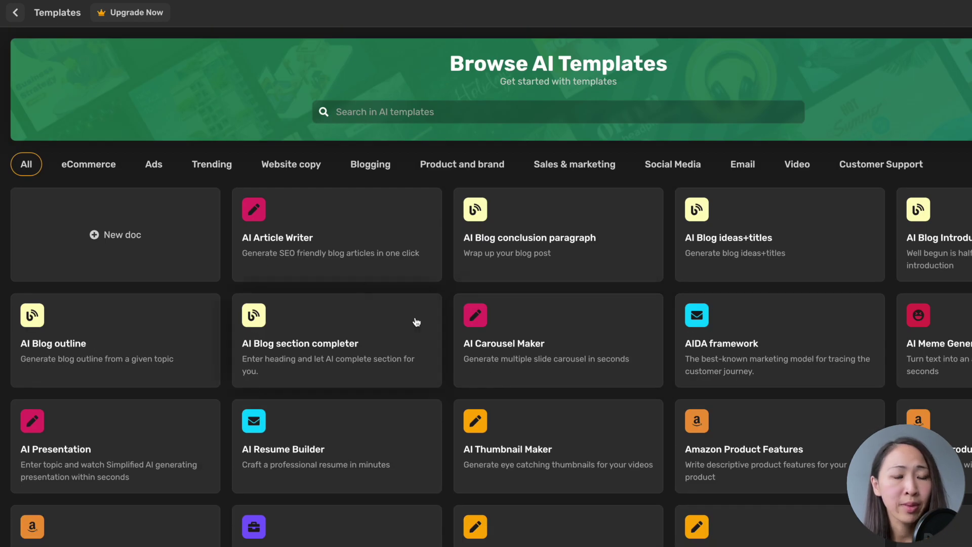
{"action": "left_click", "coordinate": [317, 228]}
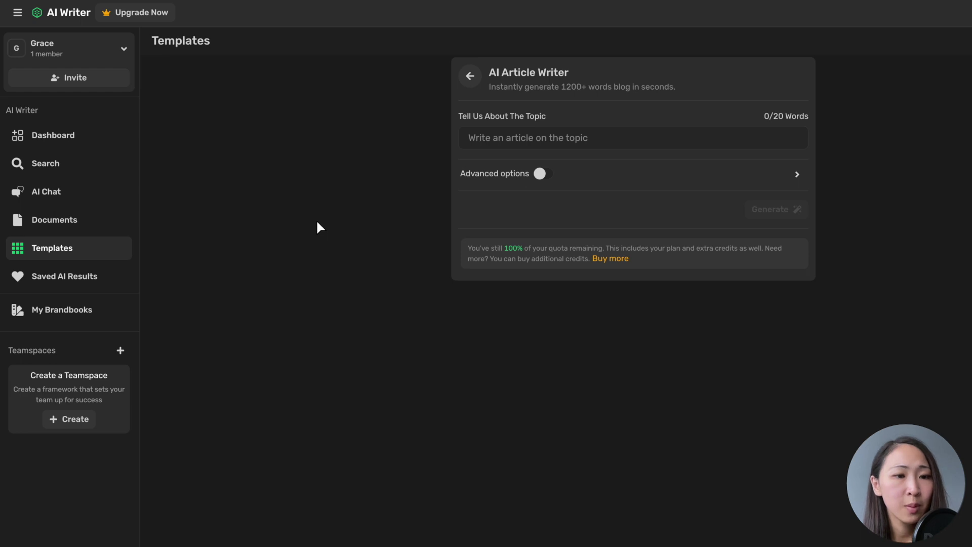
Step: Paste the conversion-rate topic, set Number of Results to 1, and generate the article
{"action": "left_click", "coordinate": [541, 174]}
{"action": "left_click", "coordinate": [537, 138]}
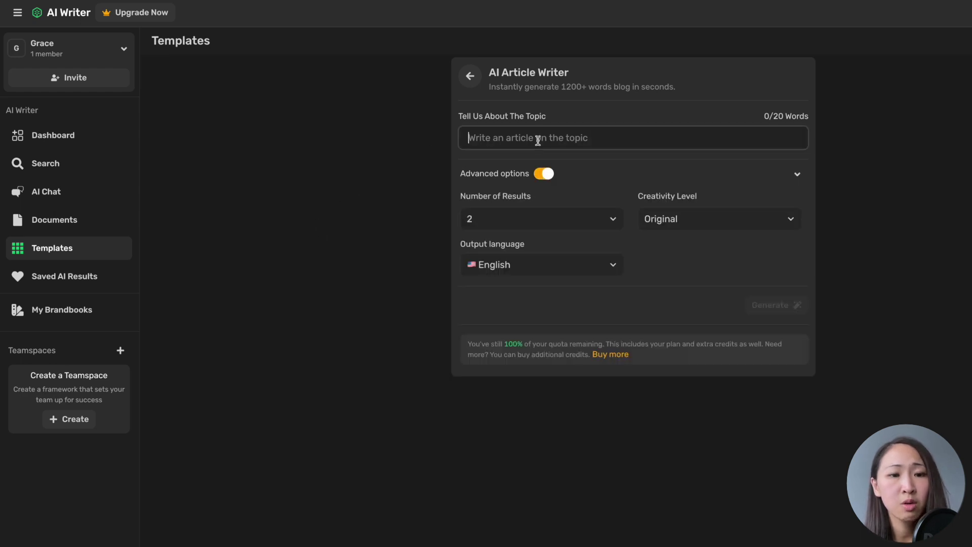
{"action": "type", "text": "5 Proven Strategies to Improve Conversion Rate"}
{"action": "left_click", "coordinate": [596, 213]}
{"action": "left_click", "coordinate": [592, 247]}
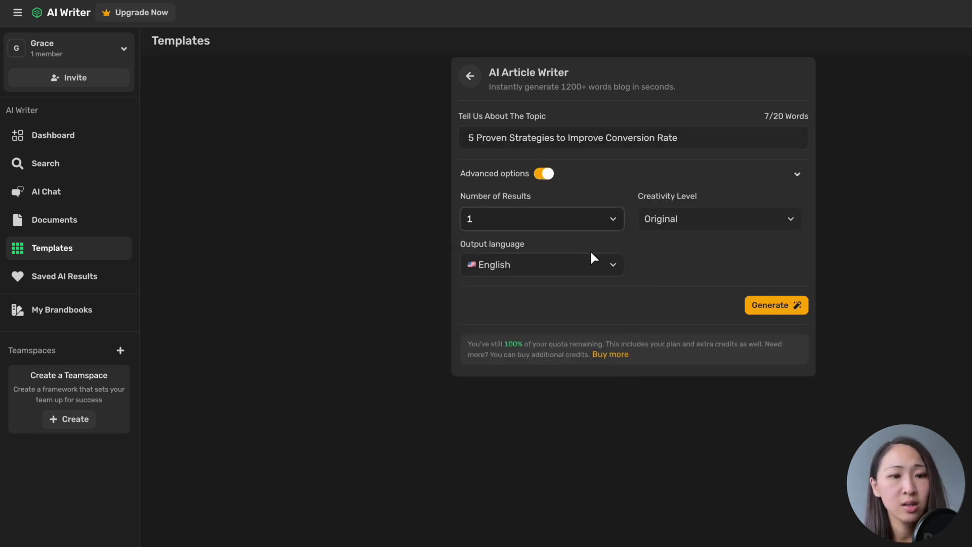
{"action": "left_click", "coordinate": [788, 306]}
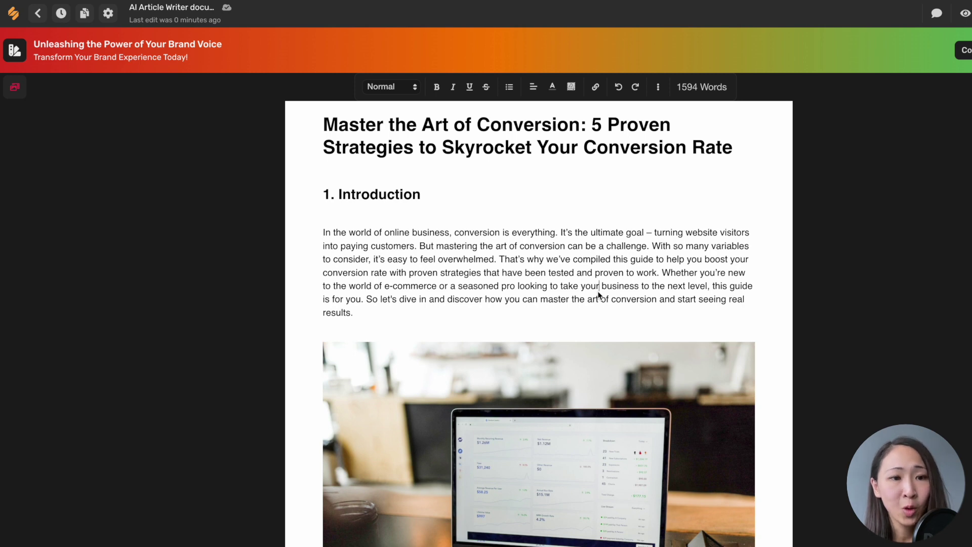
Step: Read through the Simplified article to its conclusion, then return to the Strategy 3 section
{"action": "scroll", "coordinate": [599, 296], "scroll_direction": "down", "scroll_amount": 7}
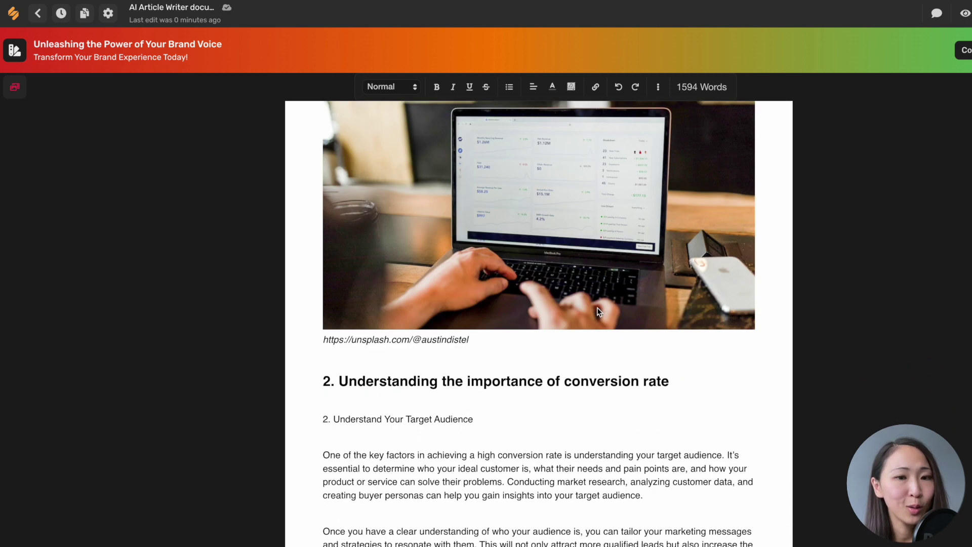
{"action": "scroll", "coordinate": [597, 309], "scroll_direction": "down", "scroll_amount": 7}
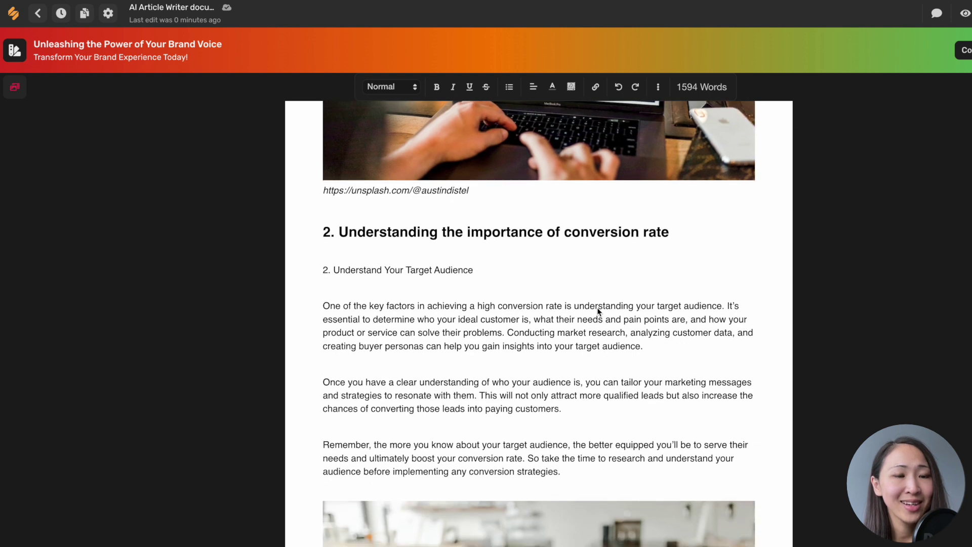
{"action": "scroll", "coordinate": [596, 317], "scroll_direction": "down", "scroll_amount": 3}
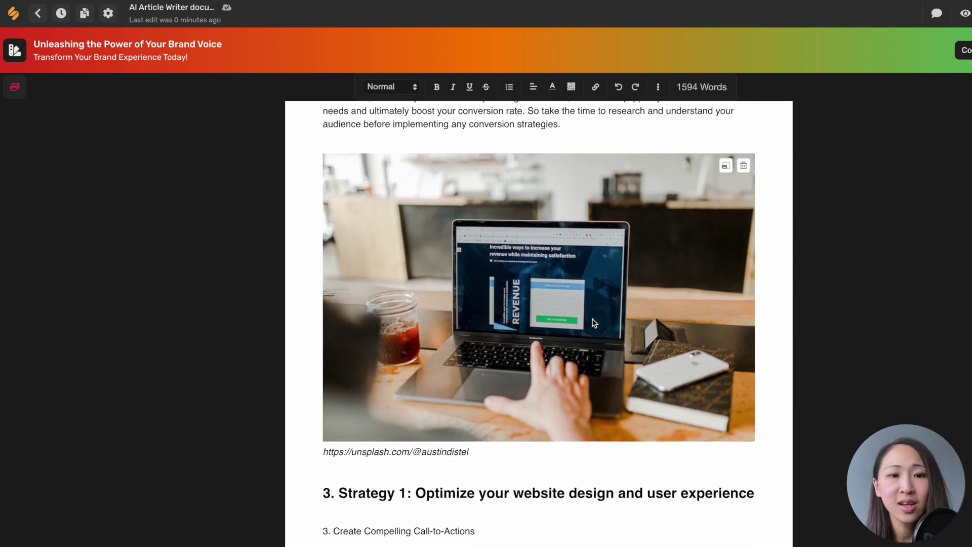
{"action": "scroll", "coordinate": [581, 377], "scroll_direction": "down", "scroll_amount": 8}
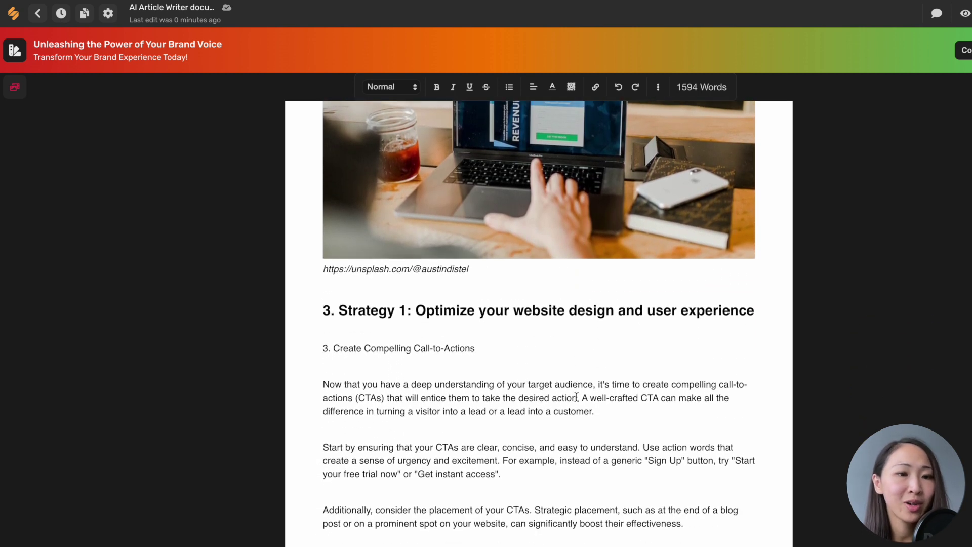
{"action": "scroll", "coordinate": [576, 397], "scroll_direction": "down", "scroll_amount": 8}
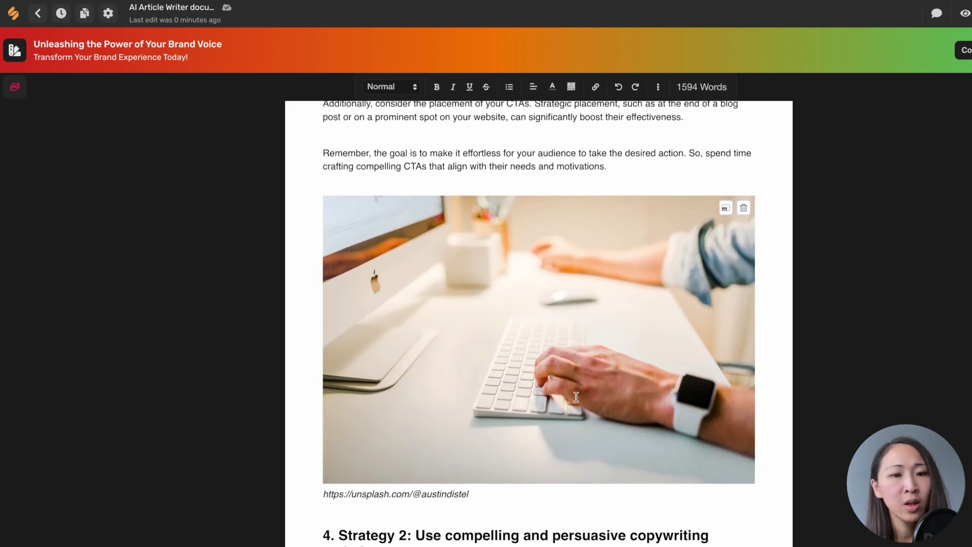
{"action": "scroll", "coordinate": [576, 396], "scroll_direction": "down", "scroll_amount": 10}
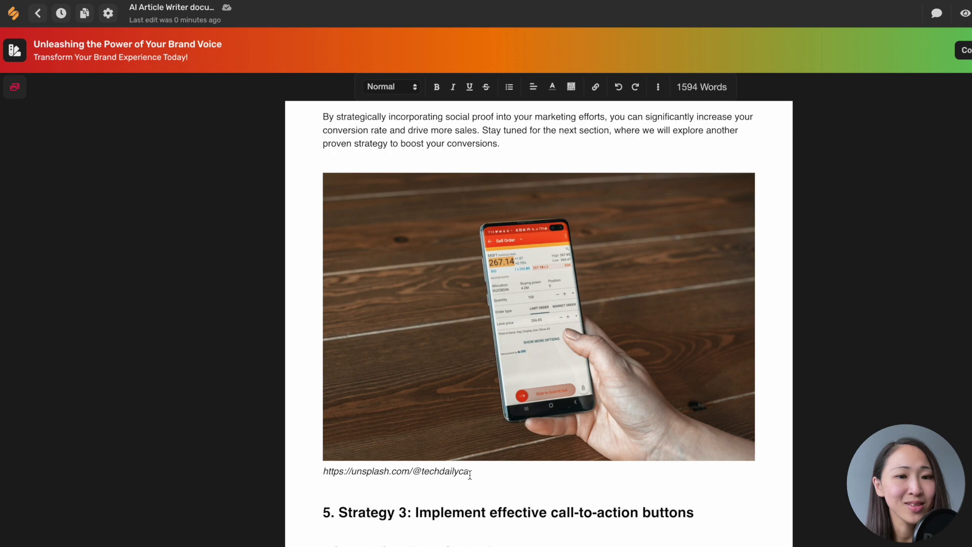
{"action": "left_click", "coordinate": [374, 489]}
{"action": "scroll", "coordinate": [553, 471], "scroll_direction": "down", "scroll_amount": 4}
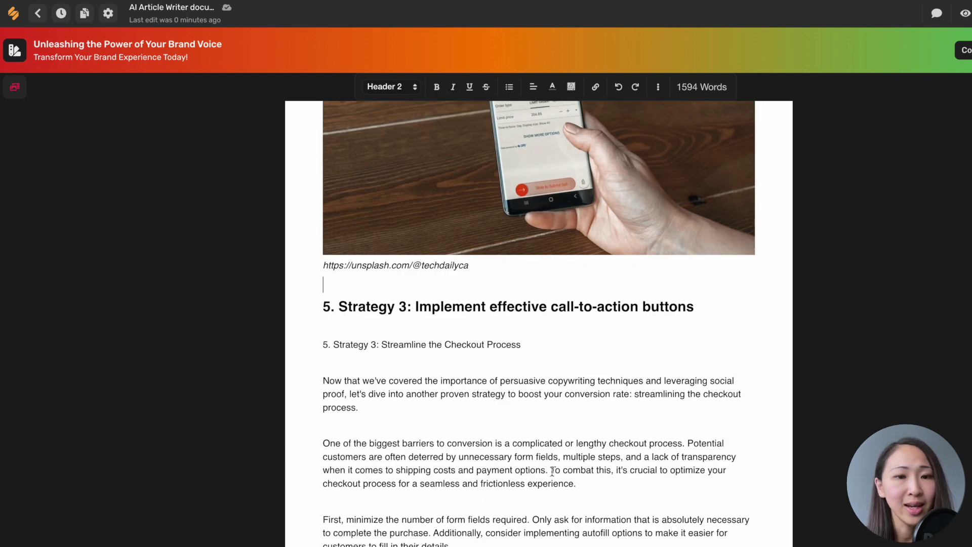
{"action": "scroll", "coordinate": [552, 471], "scroll_direction": "down", "scroll_amount": 4}
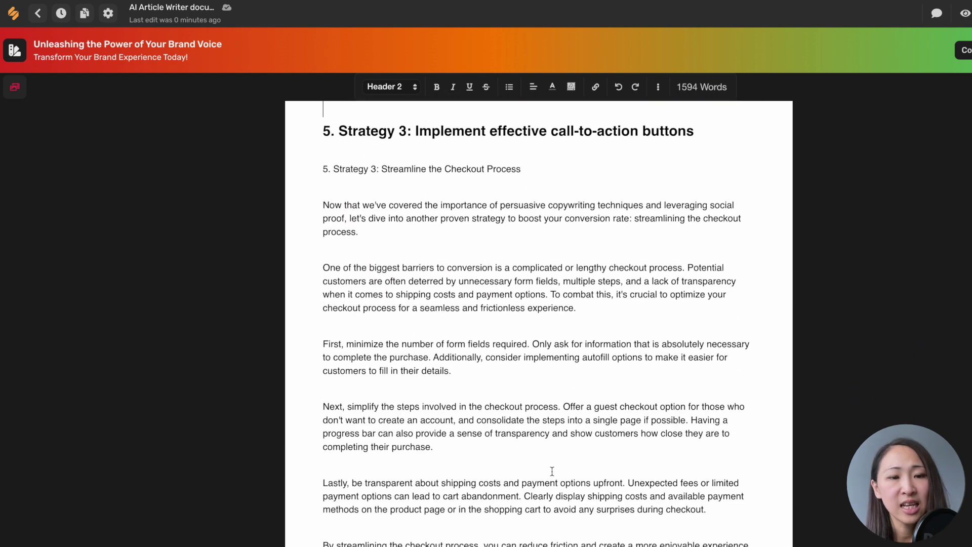
{"action": "scroll", "coordinate": [553, 471], "scroll_direction": "down", "scroll_amount": 5}
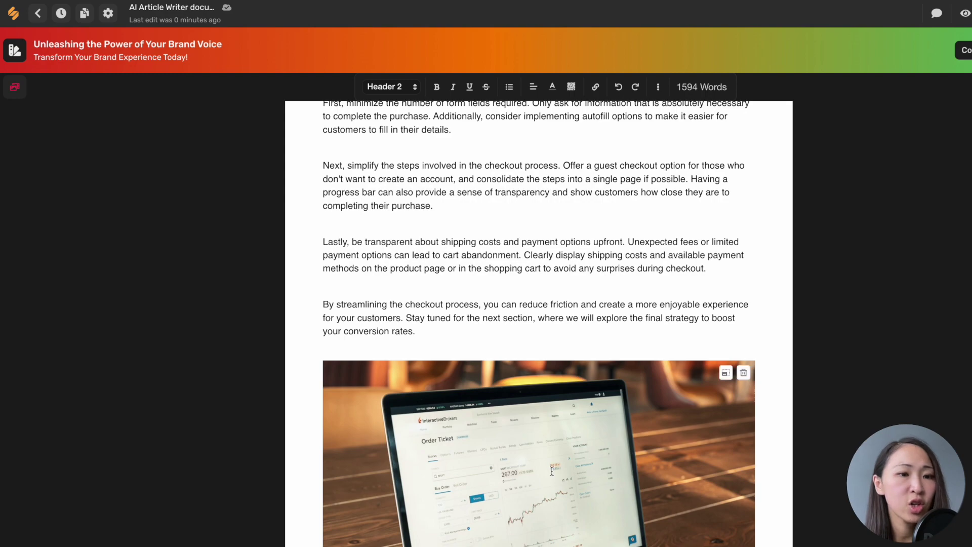
{"action": "scroll", "coordinate": [552, 471], "scroll_direction": "down", "scroll_amount": 2}
{"action": "scroll", "coordinate": [551, 471], "scroll_direction": "down", "scroll_amount": 18}
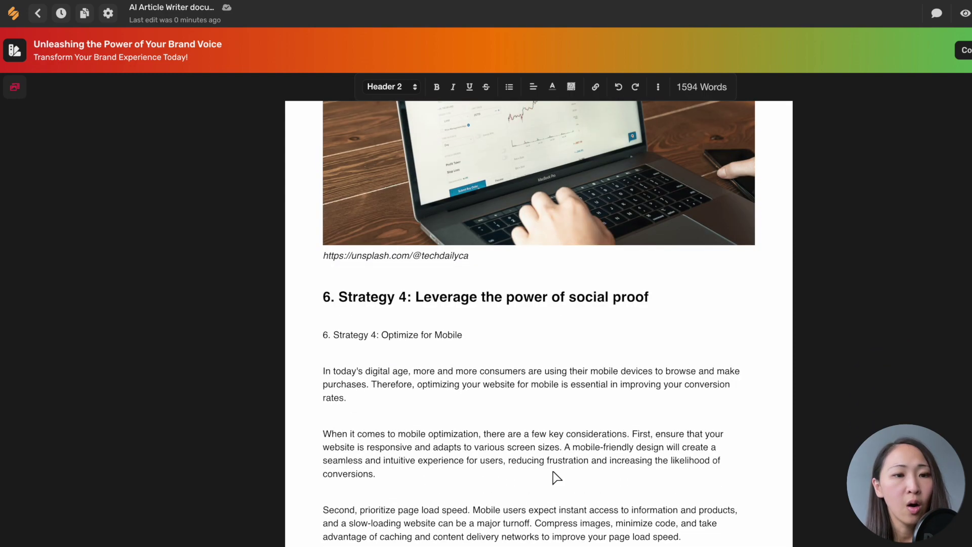
{"action": "scroll", "coordinate": [554, 478], "scroll_direction": "down", "scroll_amount": 16}
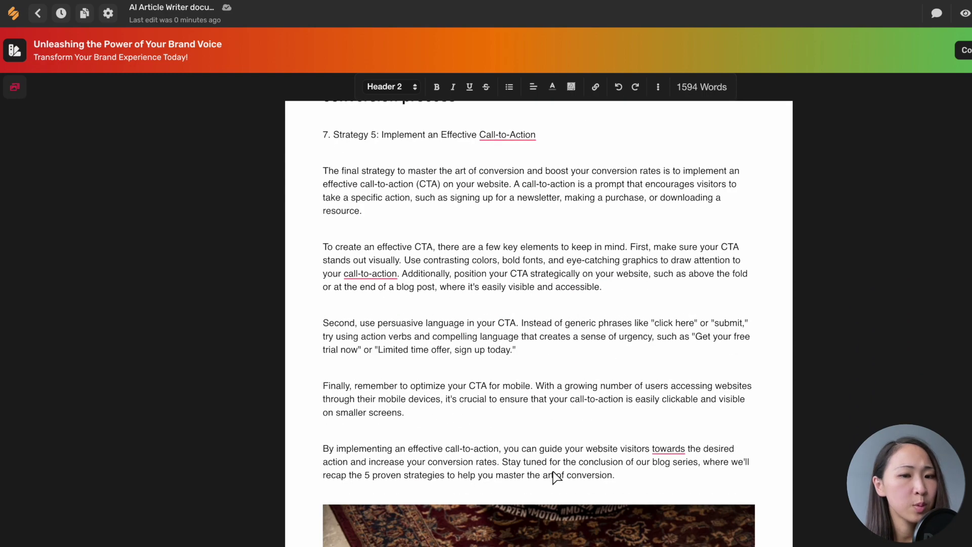
{"action": "scroll", "coordinate": [556, 477], "scroll_direction": "down", "scroll_amount": 4}
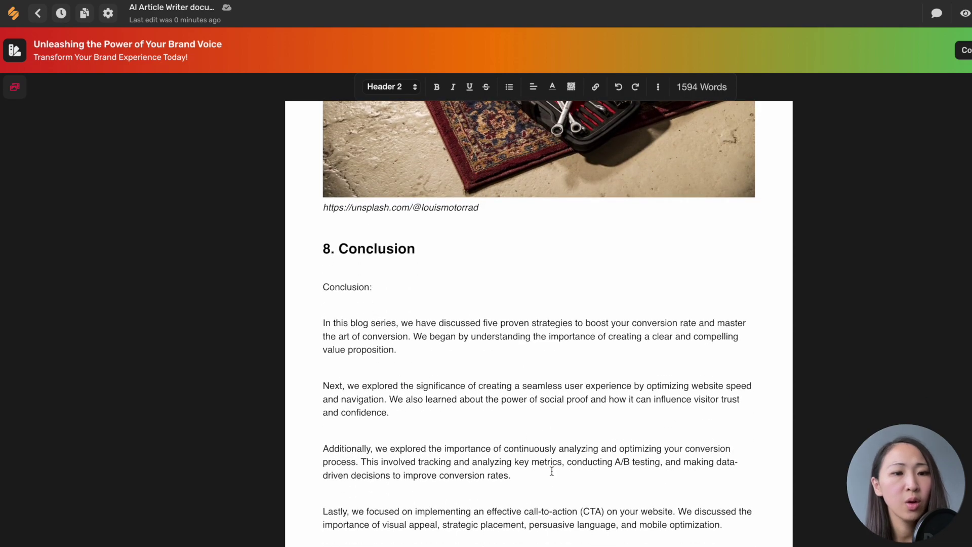
{"action": "scroll", "coordinate": [526, 336], "scroll_direction": "up", "scroll_amount": 20}
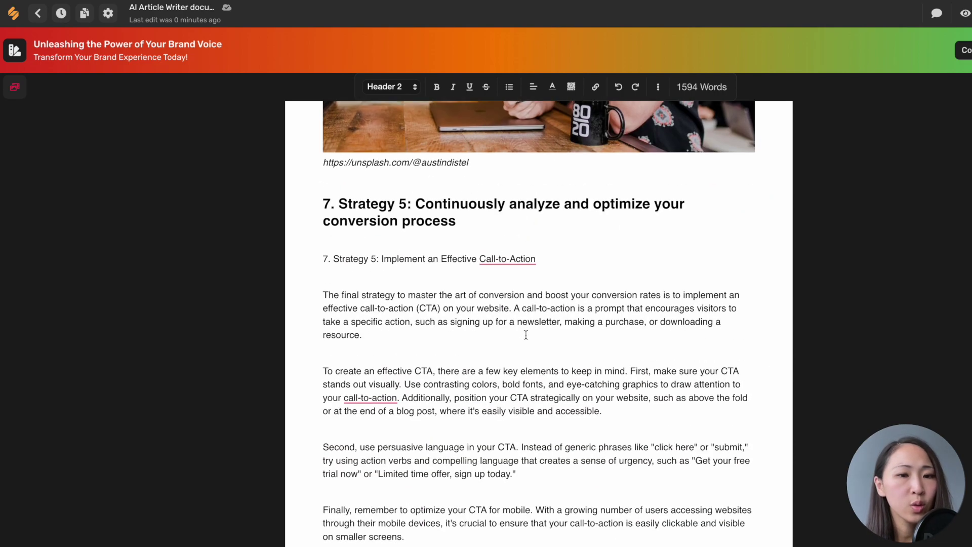
{"action": "scroll", "coordinate": [526, 335], "scroll_direction": "up", "scroll_amount": 10}
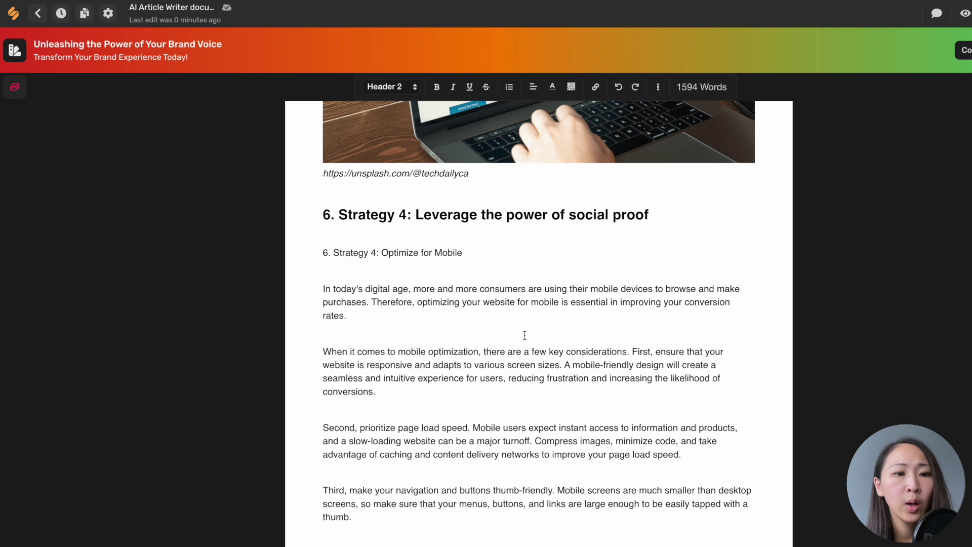
{"action": "scroll", "coordinate": [525, 336], "scroll_direction": "up", "scroll_amount": 1}
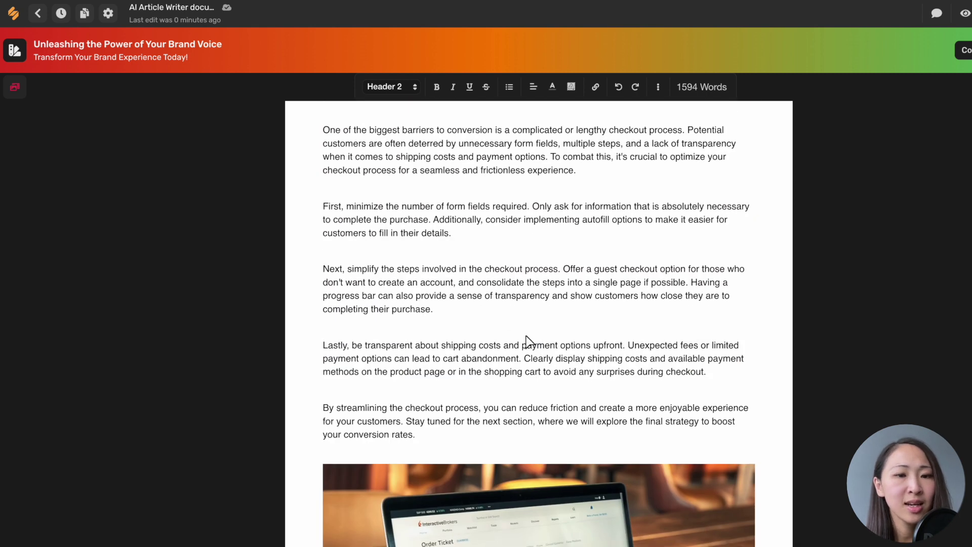
{"action": "scroll", "coordinate": [525, 338], "scroll_direction": "up", "scroll_amount": 3}
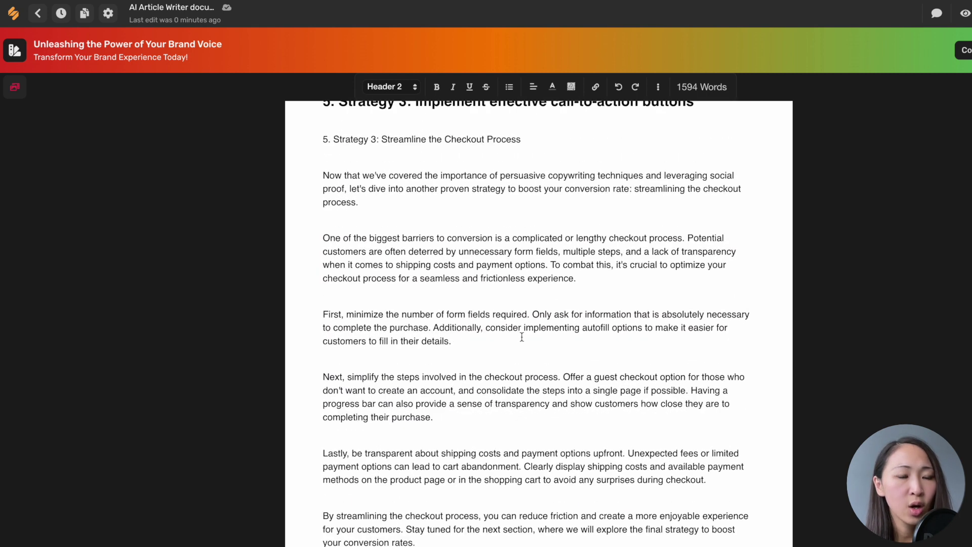
{"action": "scroll", "coordinate": [522, 336], "scroll_direction": "up", "scroll_amount": 1}
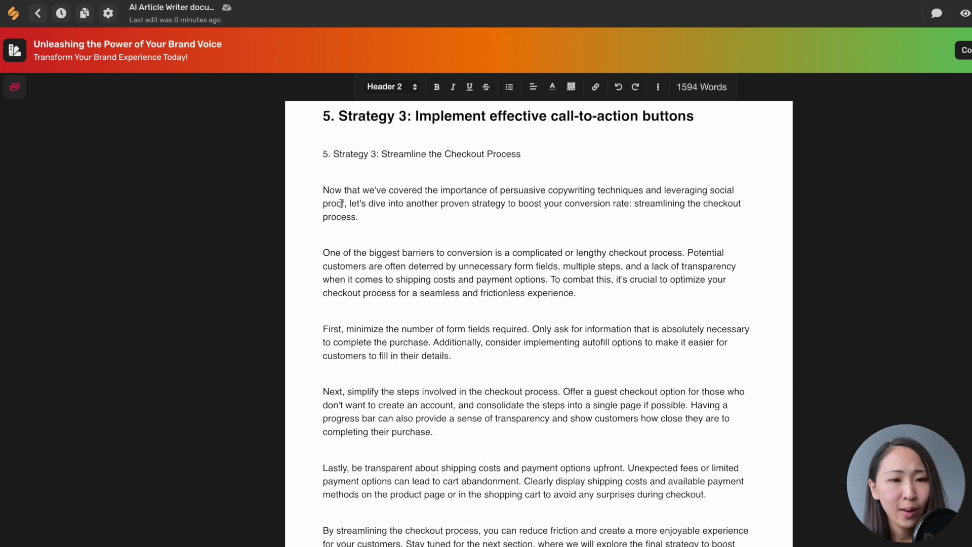
Step: Select the Strategy 3 paragraph about checkout barriers to bring up the AI toolbar
{"action": "left_click", "coordinate": [547, 248]}
{"action": "scroll", "coordinate": [512, 324], "scroll_direction": "up", "scroll_amount": 1}
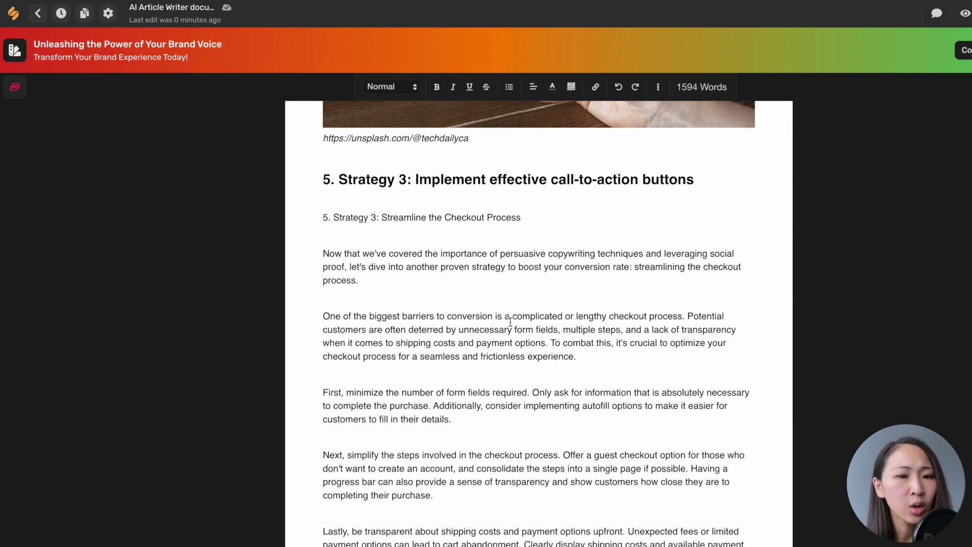
{"action": "left_click_drag", "start_coordinate": [322, 179], "coordinate": [536, 218]}
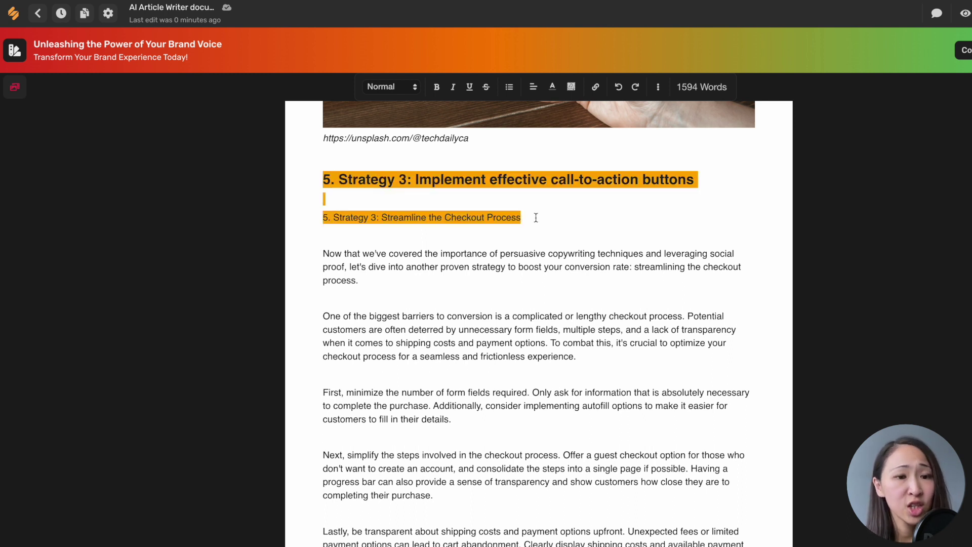
{"action": "left_click", "coordinate": [323, 251]}
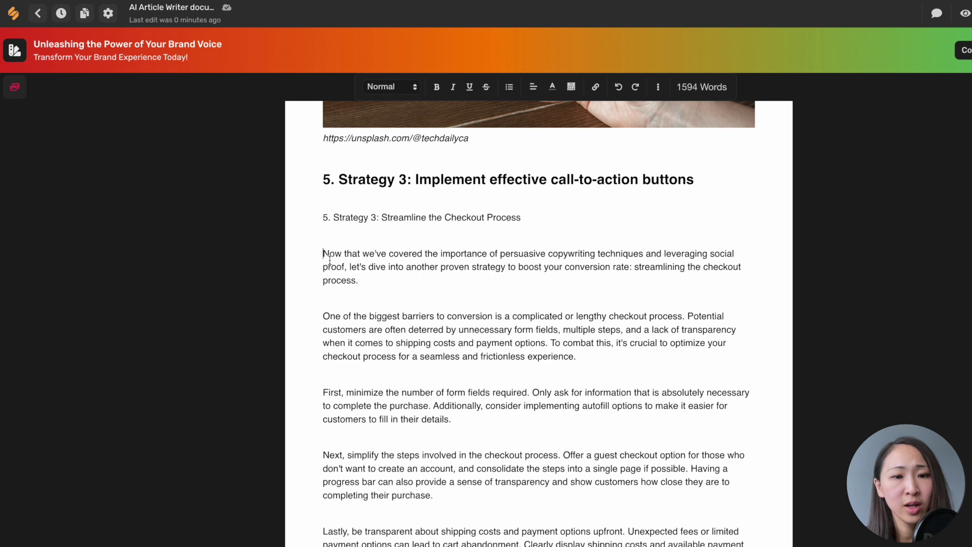
{"action": "left_click_drag", "start_coordinate": [323, 251], "coordinate": [451, 419]}
{"action": "left_click", "coordinate": [311, 213]}
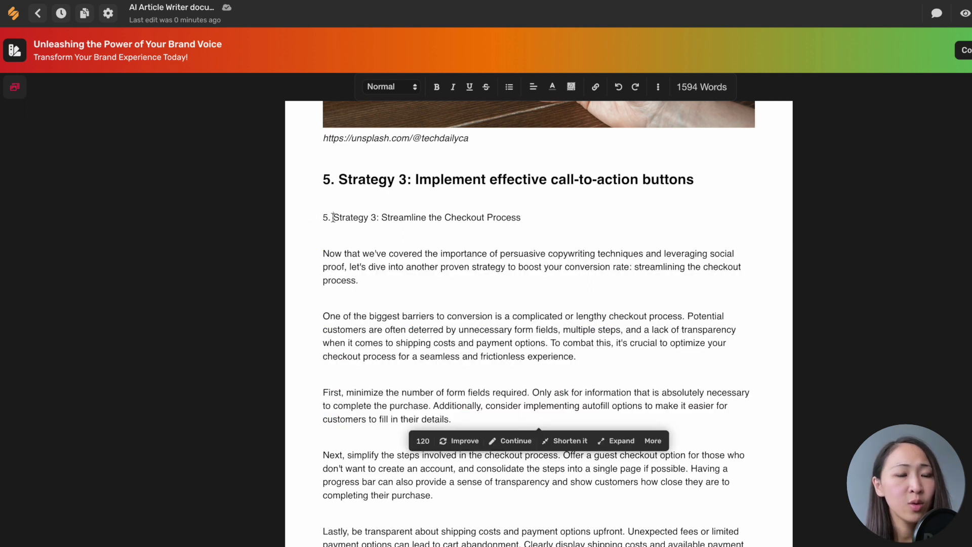
{"action": "left_click_drag", "start_coordinate": [323, 314], "coordinate": [550, 343]}
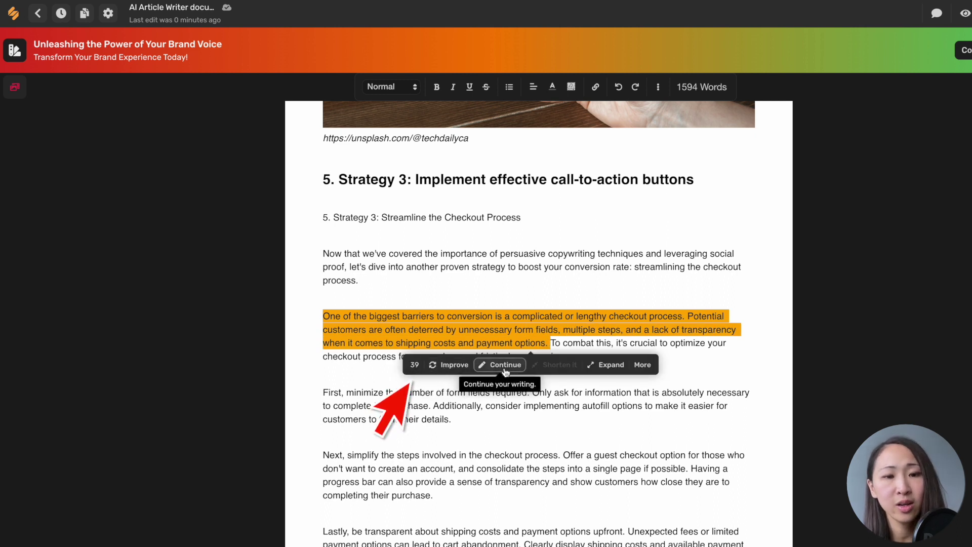
Step: Reveal the extra AI actions for the checkout-barriers text: Run command, Publish on social, Plagiarism check
{"action": "left_click", "coordinate": [641, 365]}
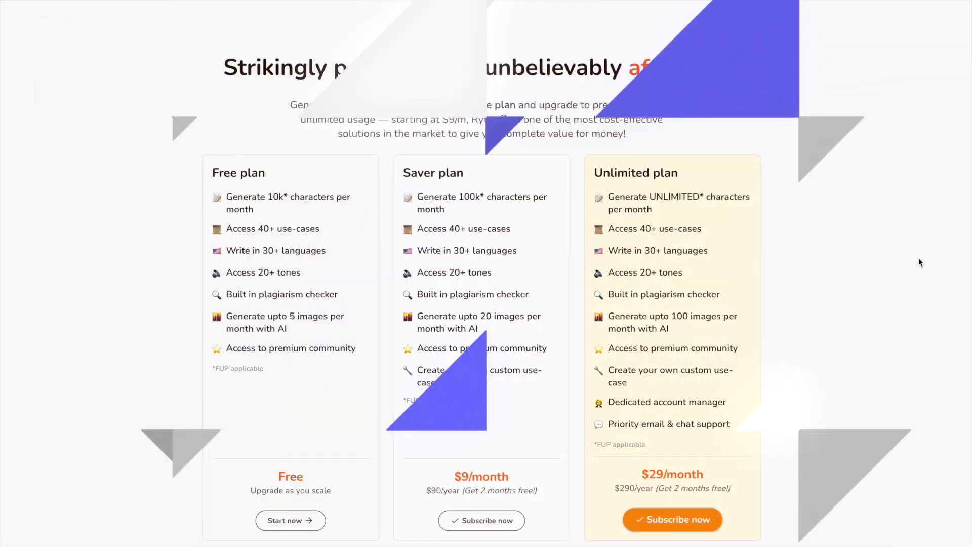
Step: Scroll down Rytr's pricing page with the Free, Saver ($9/month) and Unlimited ($29/month) plans
{"action": "scroll", "coordinate": [917, 261], "scroll_direction": "down", "scroll_amount": 1}
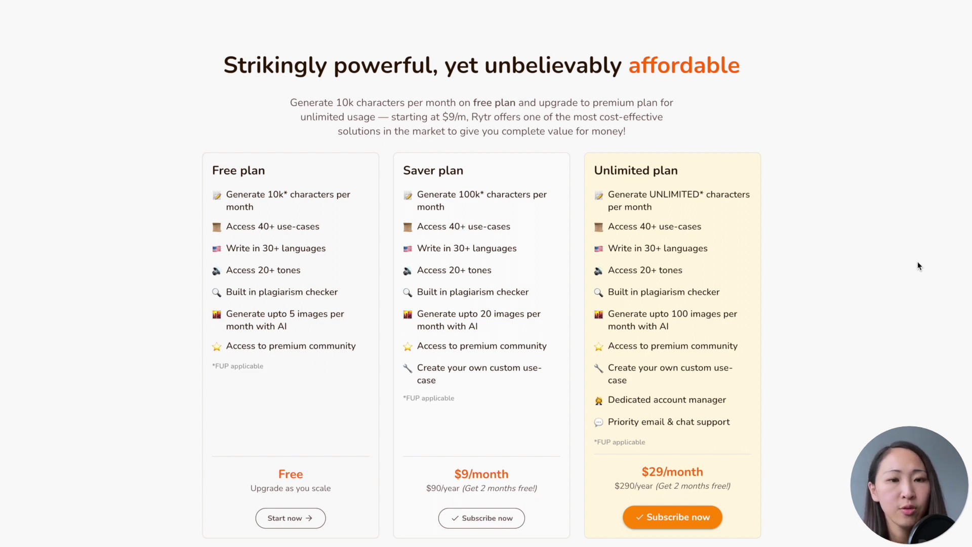
{"action": "scroll", "coordinate": [918, 266], "scroll_direction": "down", "scroll_amount": 1}
{"action": "scroll", "coordinate": [917, 263], "scroll_direction": "down", "scroll_amount": 1}
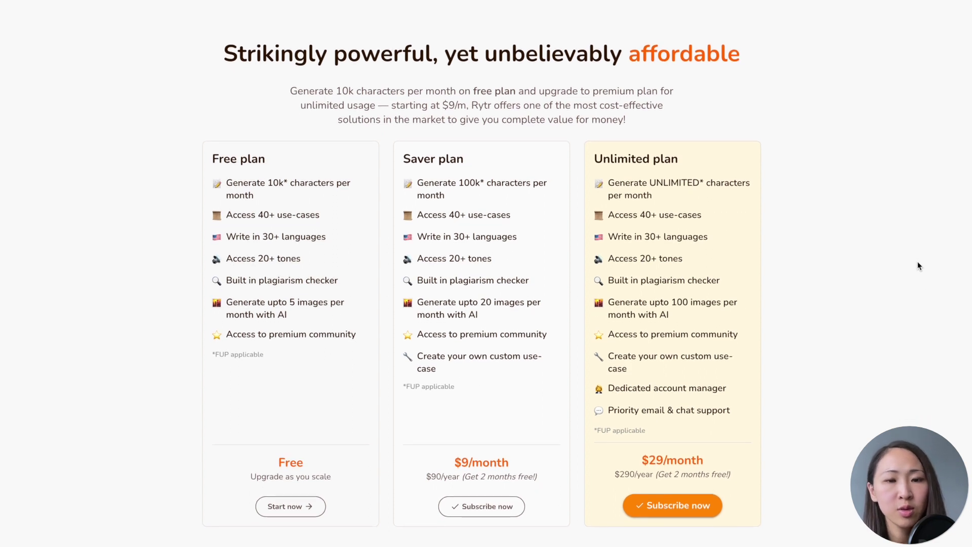
{"action": "scroll", "coordinate": [919, 266], "scroll_direction": "down", "scroll_amount": 1}
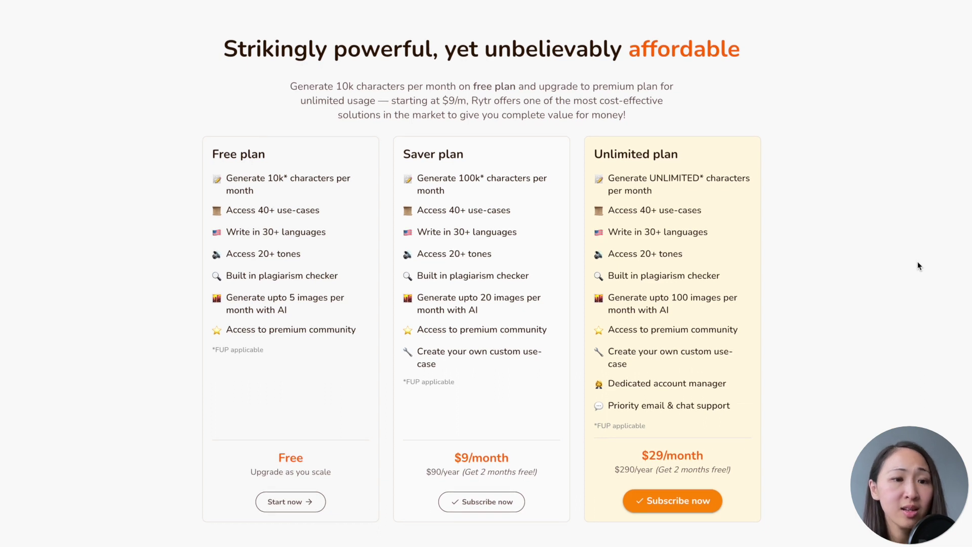
{"action": "scroll", "coordinate": [918, 264], "scroll_direction": "down", "scroll_amount": 1}
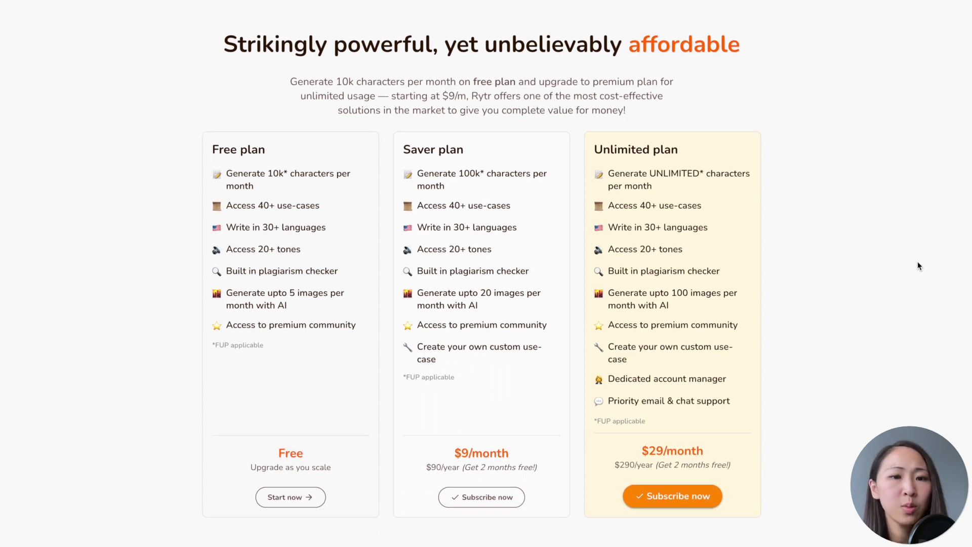
{"action": "scroll", "coordinate": [917, 263], "scroll_direction": "down", "scroll_amount": 1}
{"action": "scroll", "coordinate": [918, 262], "scroll_direction": "down", "scroll_amount": 1}
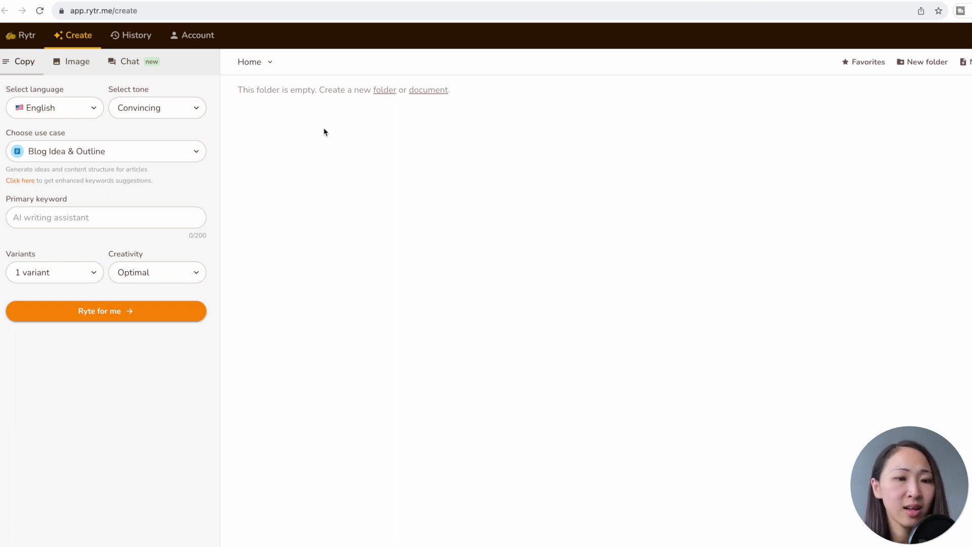
Step: Keep Blog Idea & Outline as the use case and paste '5 Proven Strategies to Improve Conversion Rate' as the primary keyword
{"action": "left_click", "coordinate": [113, 154]}
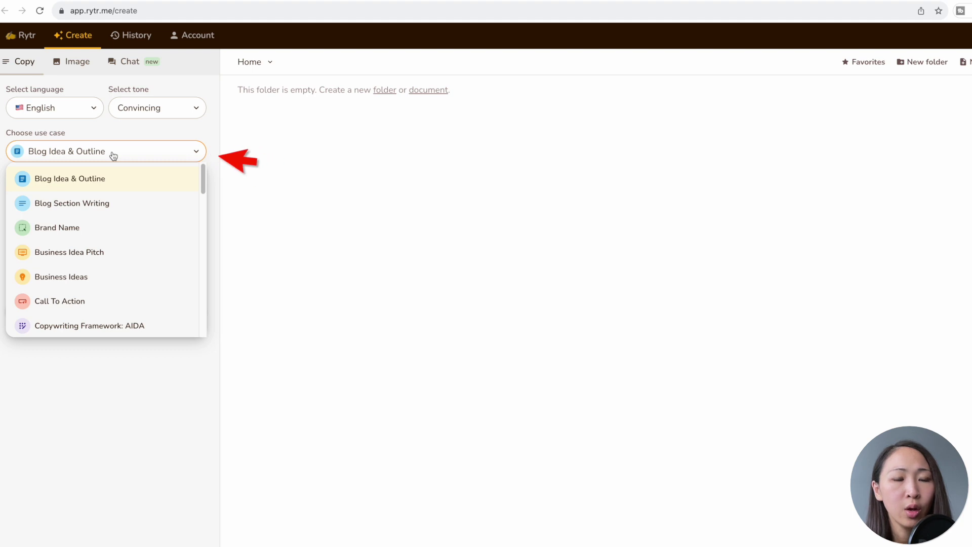
{"action": "scroll", "coordinate": [137, 229], "scroll_direction": "down", "scroll_amount": 3}
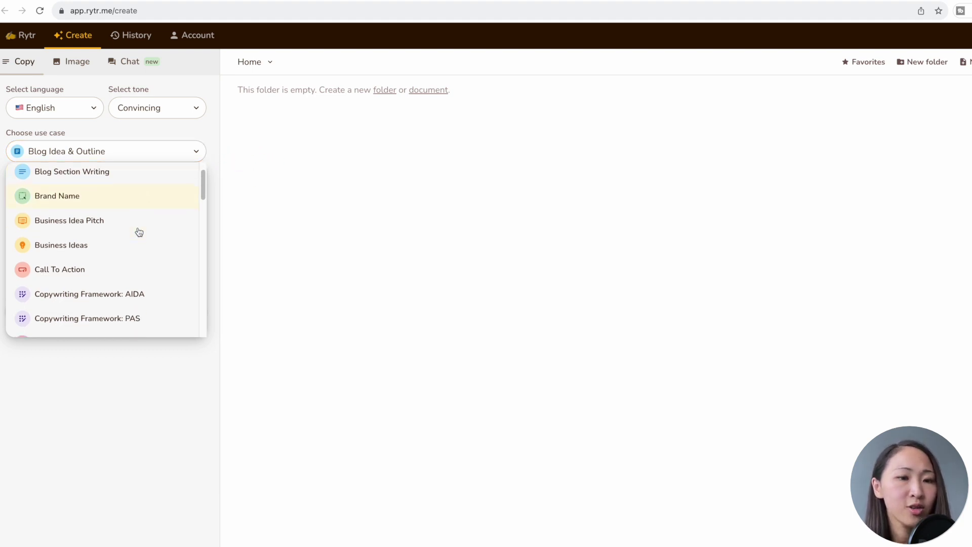
{"action": "scroll", "coordinate": [139, 235], "scroll_direction": "down", "scroll_amount": 5}
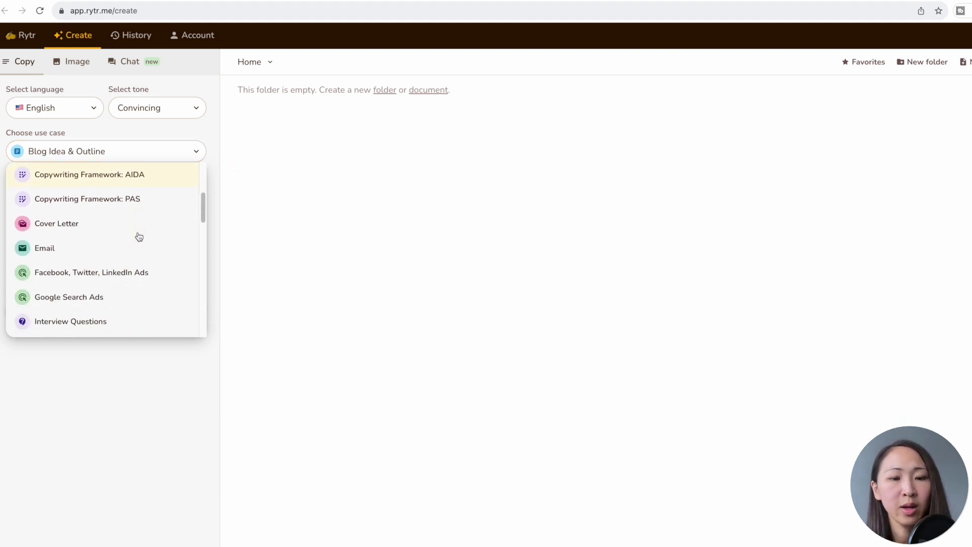
{"action": "scroll", "coordinate": [139, 236], "scroll_direction": "down", "scroll_amount": 5}
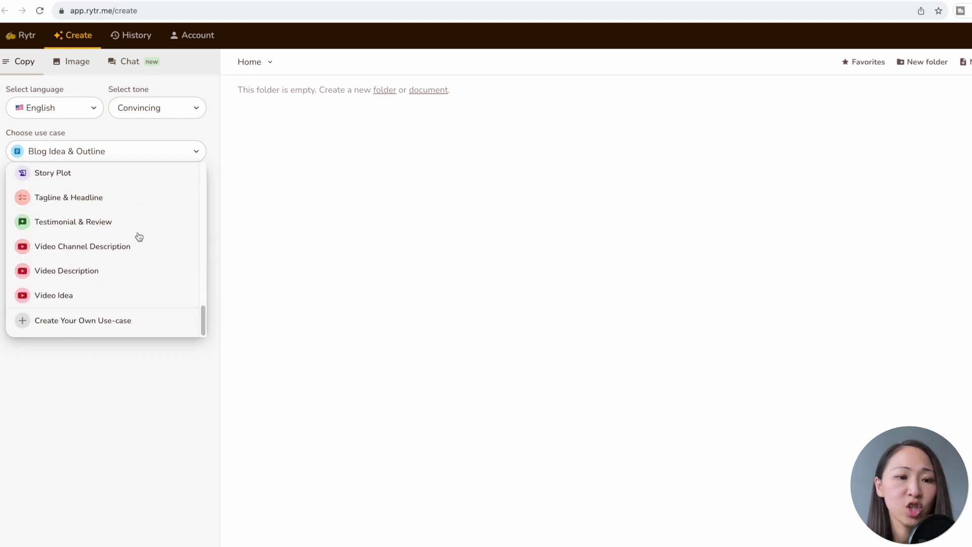
{"action": "left_click", "coordinate": [92, 159]}
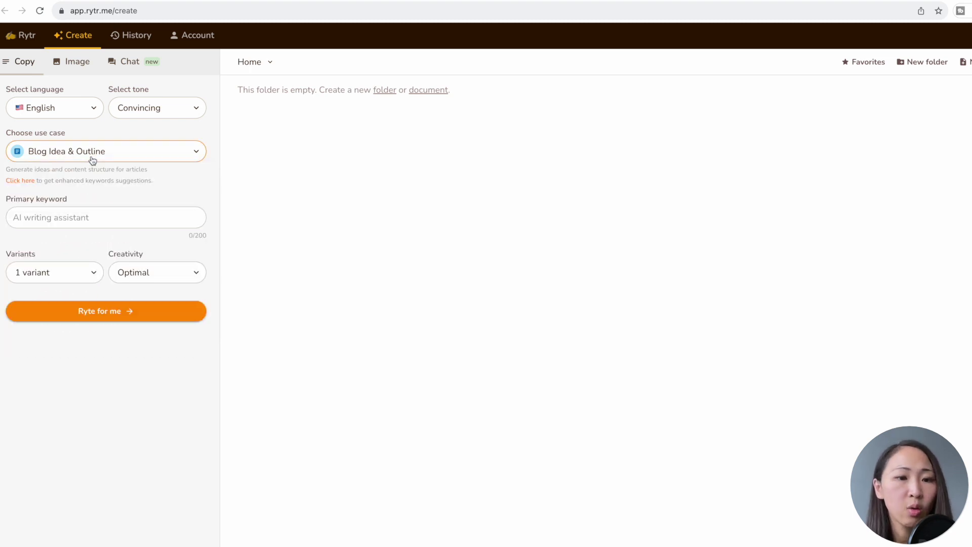
{"action": "left_click", "coordinate": [92, 160]}
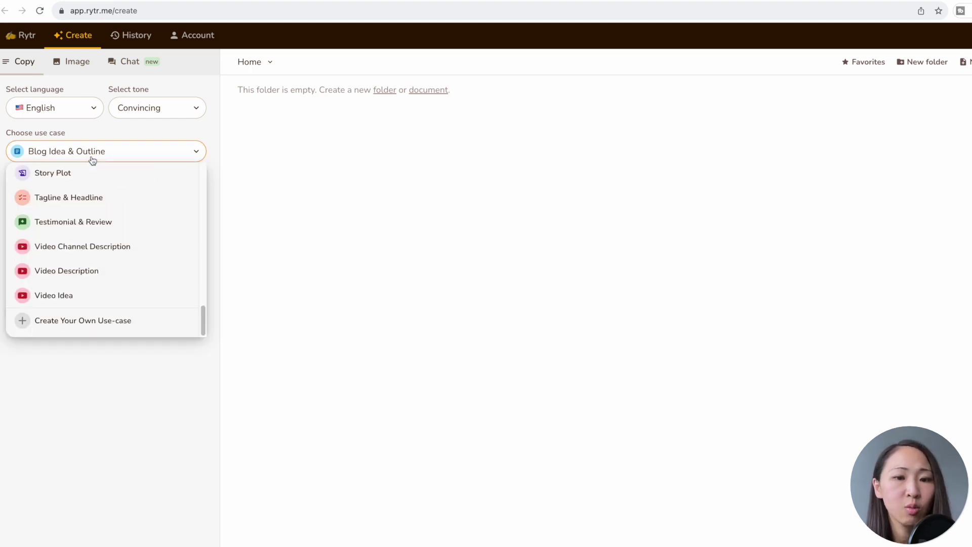
{"action": "scroll", "coordinate": [117, 259], "scroll_direction": "up", "scroll_amount": 15}
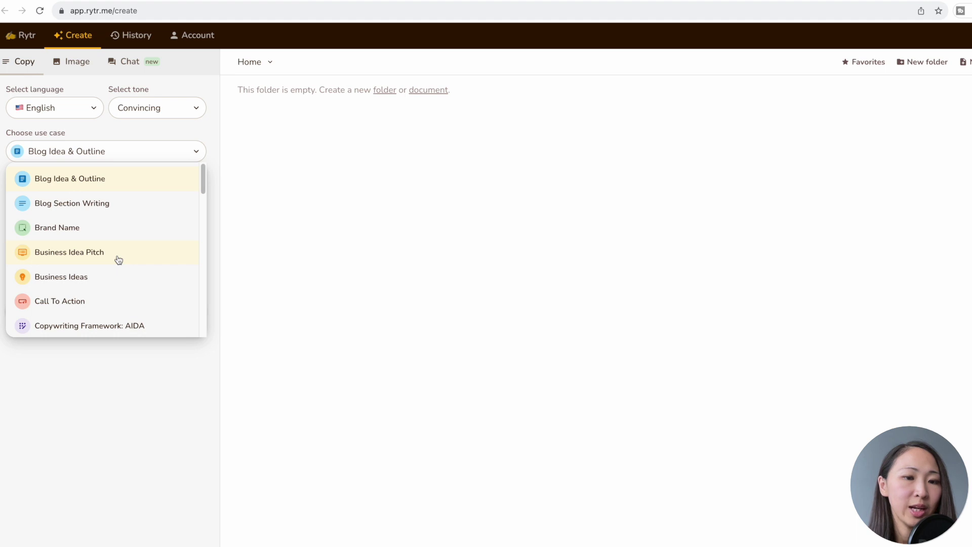
{"action": "left_click", "coordinate": [86, 181]}
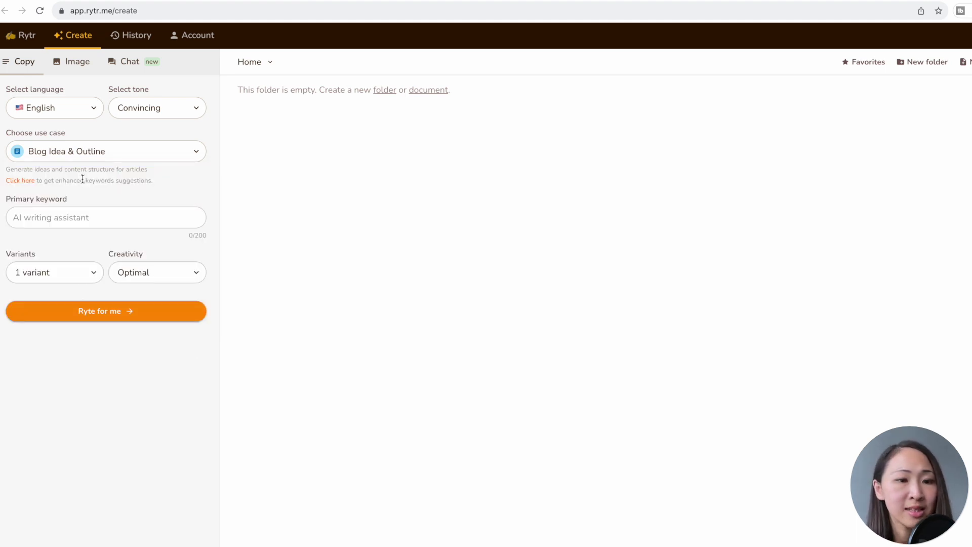
{"action": "left_click", "coordinate": [76, 217]}
{"action": "type", "text": "5 Proven Strategies to Improve Conversion Rate"}
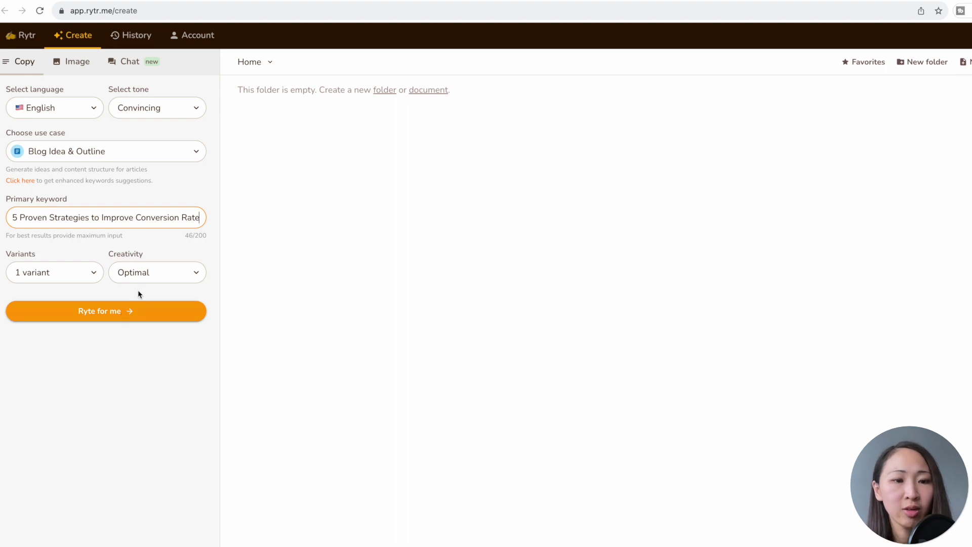
Step: Generate the 201-word blog outline and review its title, strategy headings and conclusion
{"action": "left_click", "coordinate": [139, 310]}
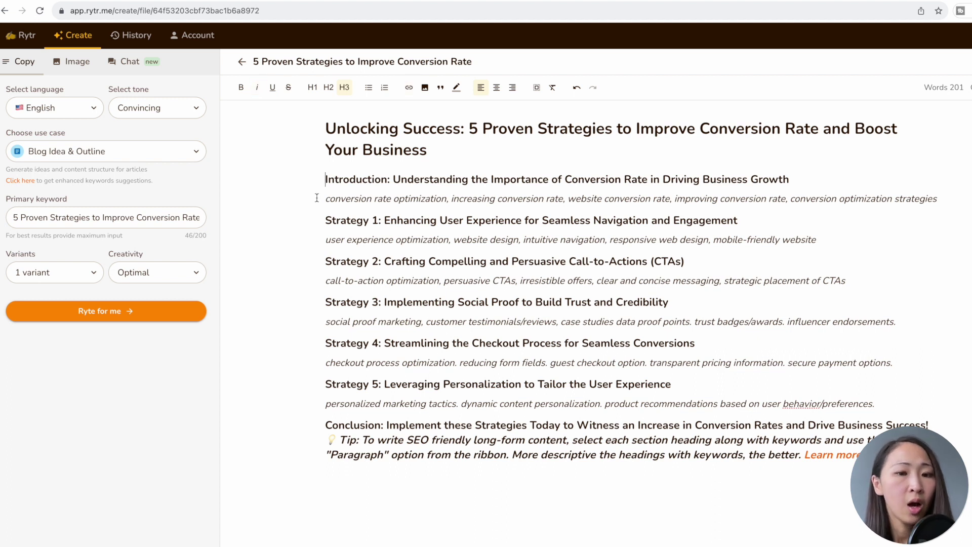
{"action": "left_click_drag", "start_coordinate": [331, 127], "coordinate": [433, 149]}
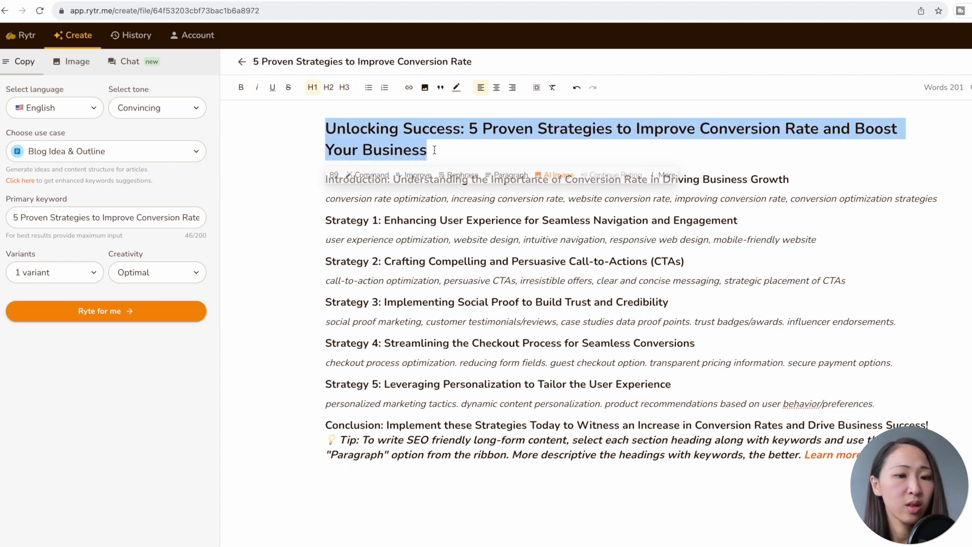
{"action": "left_click", "coordinate": [434, 150]}
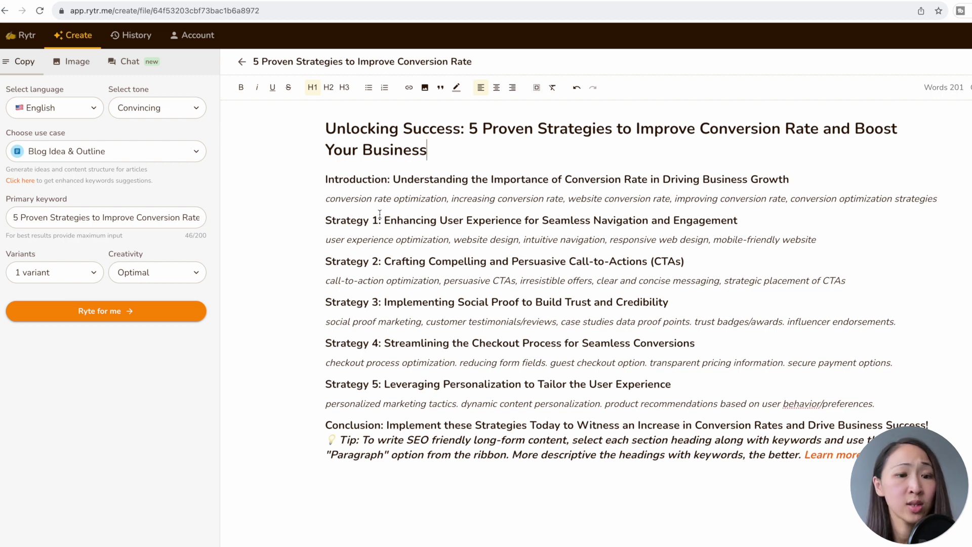
{"action": "left_click_drag", "start_coordinate": [326, 261], "coordinate": [684, 262]}
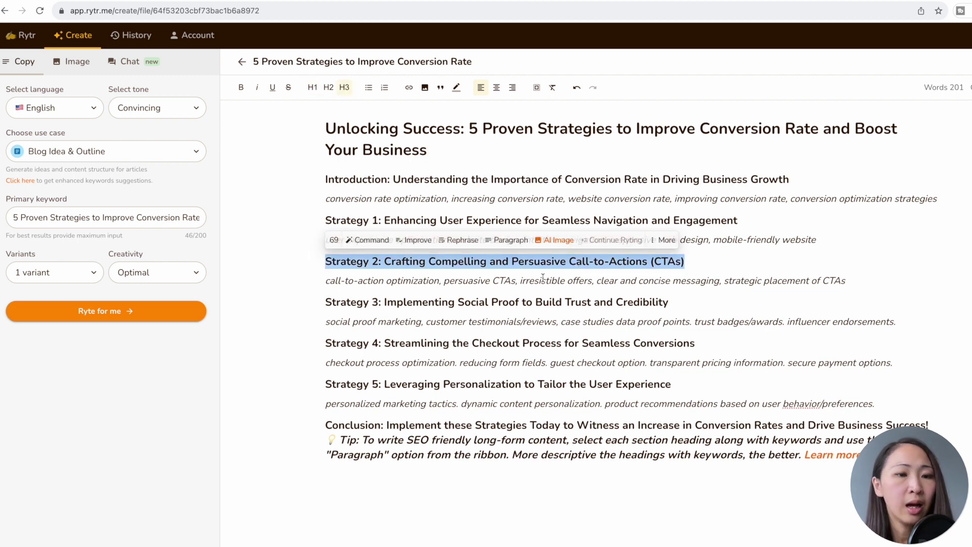
{"action": "left_click_drag", "start_coordinate": [326, 302], "coordinate": [461, 303]}
{"action": "left_click_drag", "start_coordinate": [325, 384], "coordinate": [438, 385]}
{"action": "left_click_drag", "start_coordinate": [326, 425], "coordinate": [462, 461]}
{"action": "left_click", "coordinate": [373, 475]}
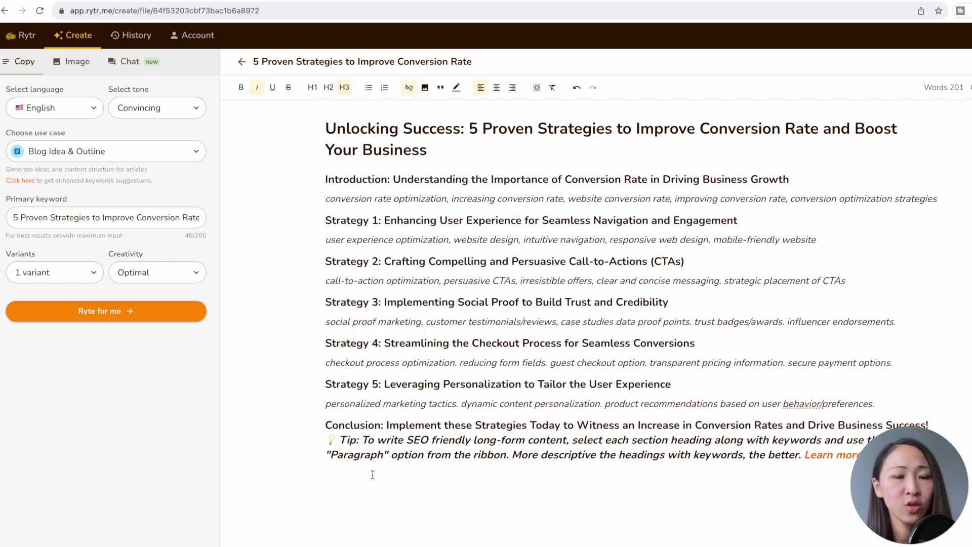
Step: Generate a paragraph for the Strategy 1 heading from the floating toolbar
{"action": "left_click_drag", "start_coordinate": [325, 219], "coordinate": [842, 238]}
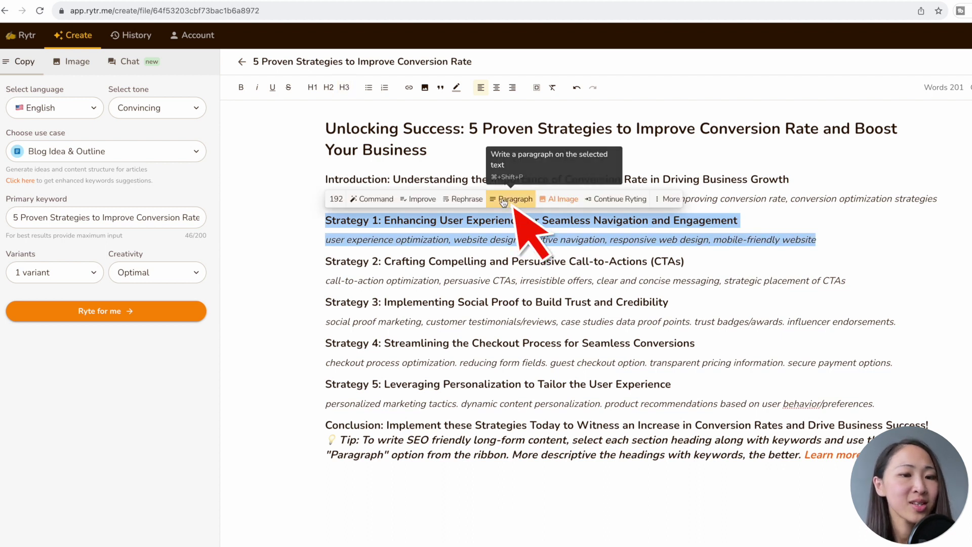
{"action": "left_click_drag", "start_coordinate": [325, 220], "coordinate": [738, 221]}
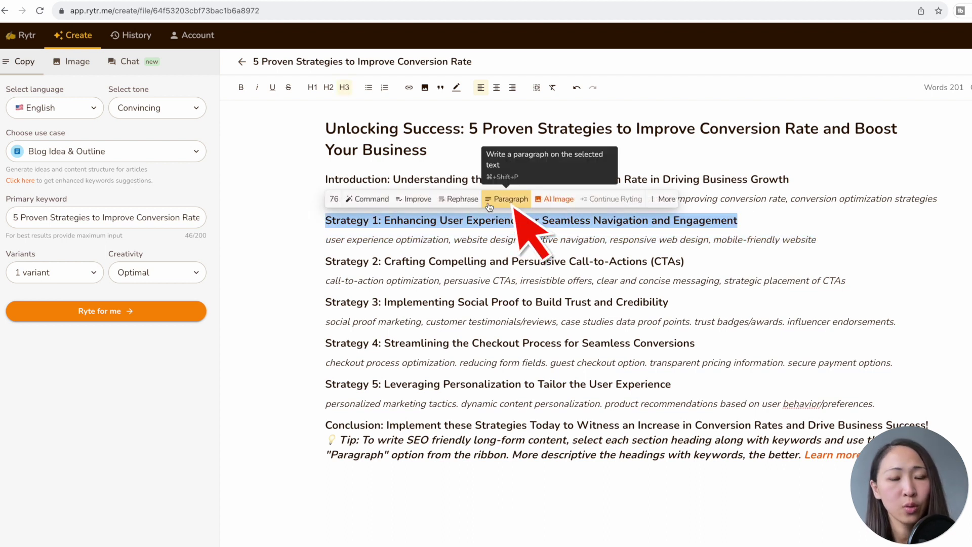
{"action": "left_click", "coordinate": [489, 207]}
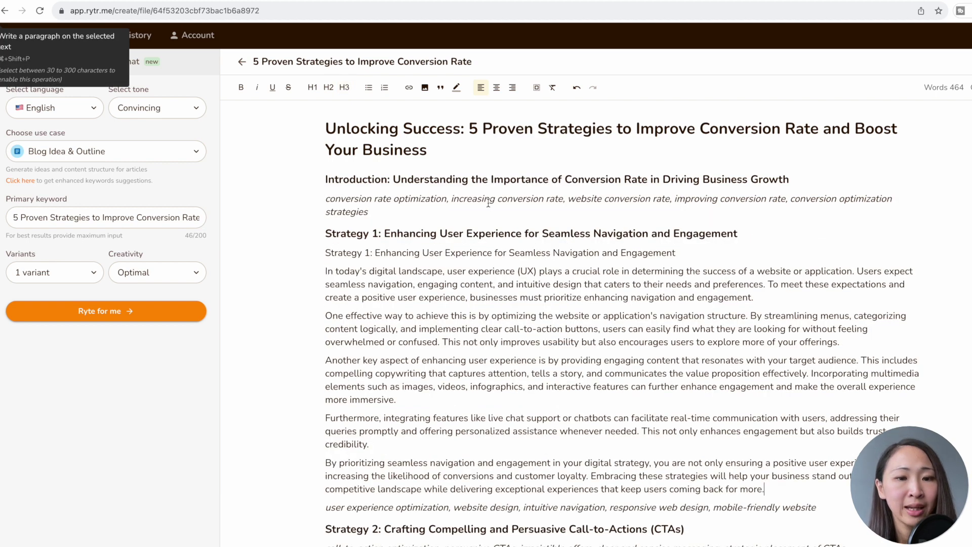
Step: Read through the new user-experience paragraphs under Strategy 1, bringing the document to 464 words
{"action": "scroll", "coordinate": [438, 307], "scroll_direction": "down", "scroll_amount": 1}
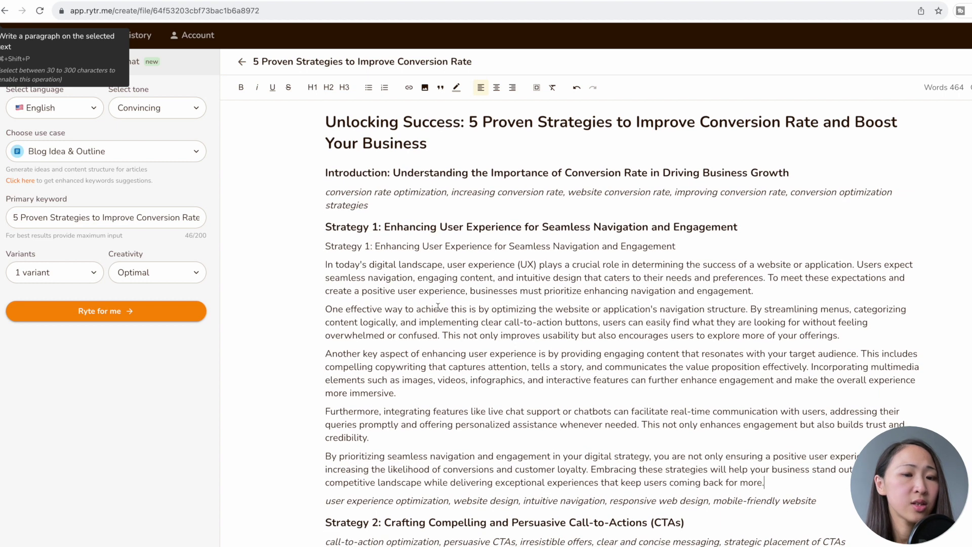
{"action": "scroll", "coordinate": [330, 275], "scroll_direction": "down", "scroll_amount": 3}
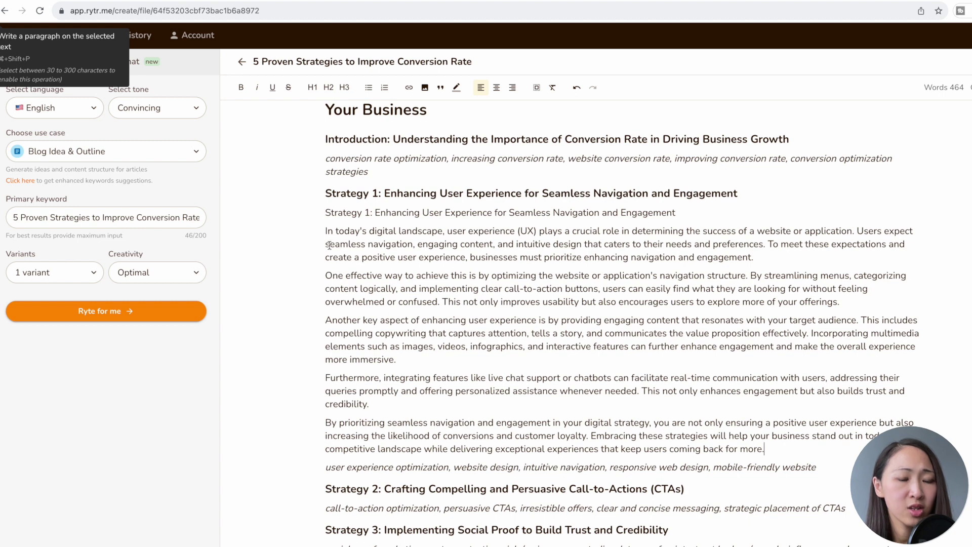
{"action": "left_click_drag", "start_coordinate": [335, 272], "coordinate": [440, 422]}
{"action": "left_click", "coordinate": [440, 422]}
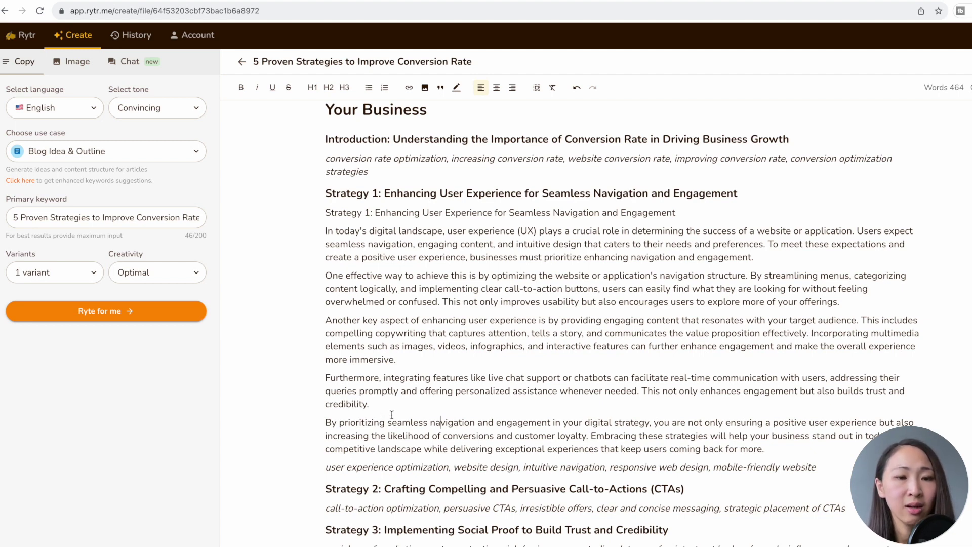
{"action": "scroll", "coordinate": [392, 415], "scroll_direction": "down", "scroll_amount": 1}
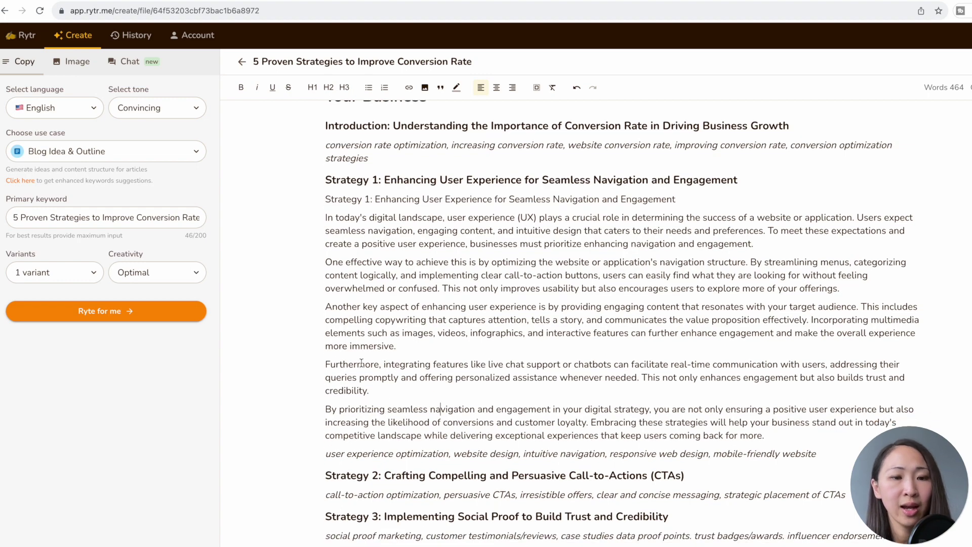
{"action": "scroll", "coordinate": [358, 364], "scroll_direction": "down", "scroll_amount": 1}
{"action": "scroll", "coordinate": [345, 401], "scroll_direction": "down", "scroll_amount": 1}
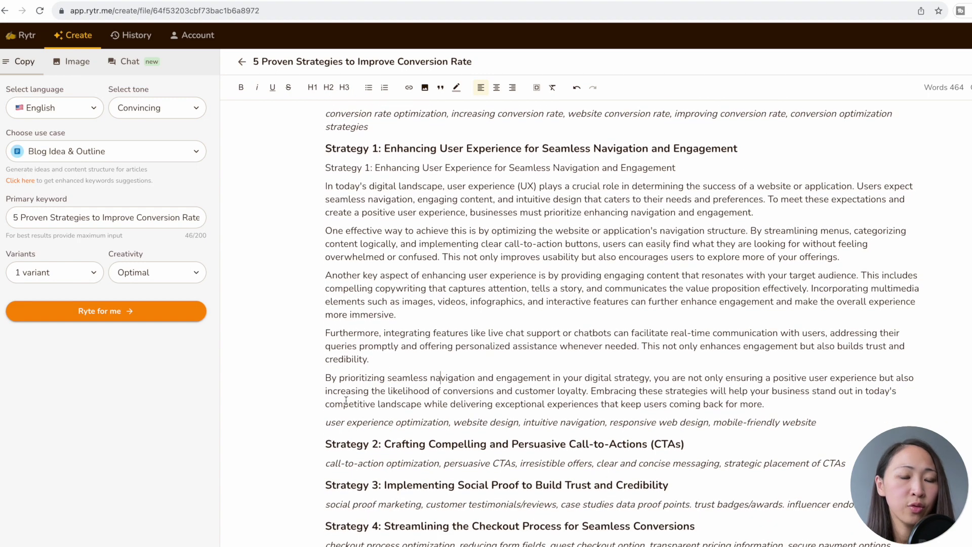